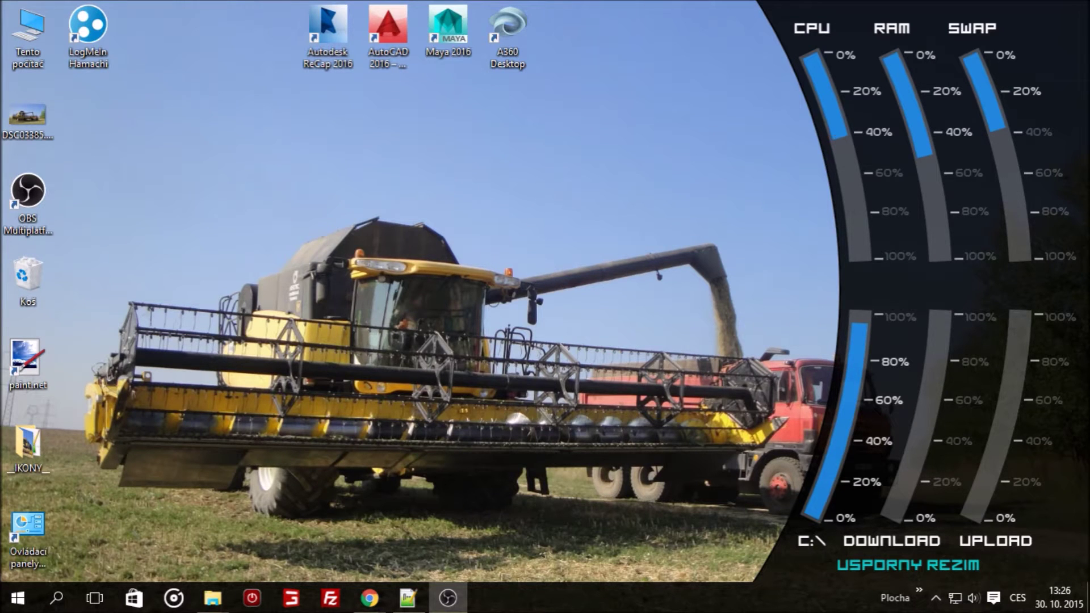
- Open the microdem folder under Program Files (x86) and look through the files it contains
left_click(212, 597)
double_click(430, 8)
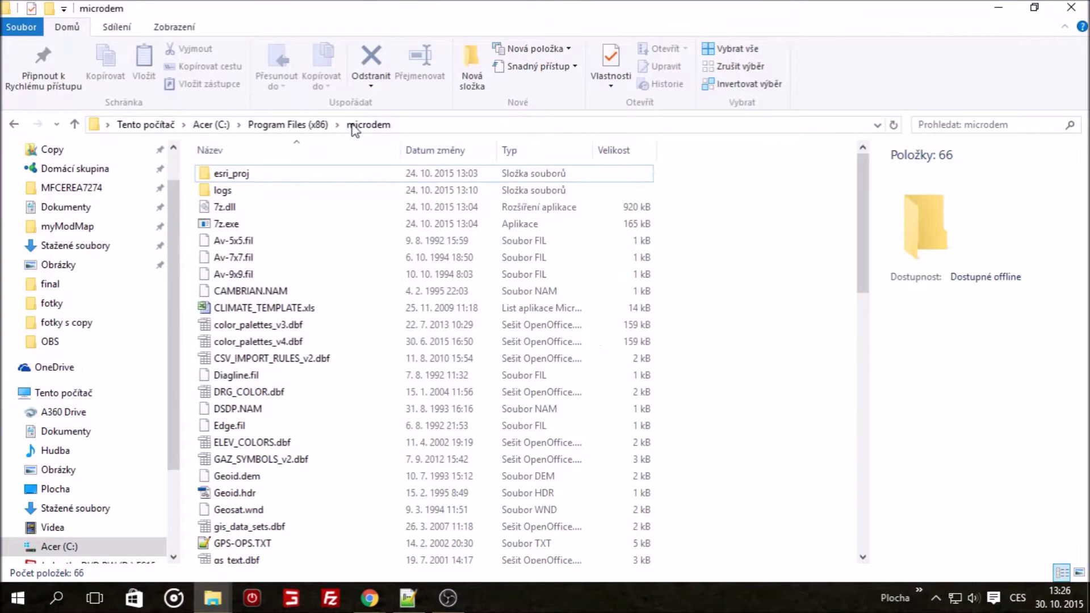
left_click(200, 173)
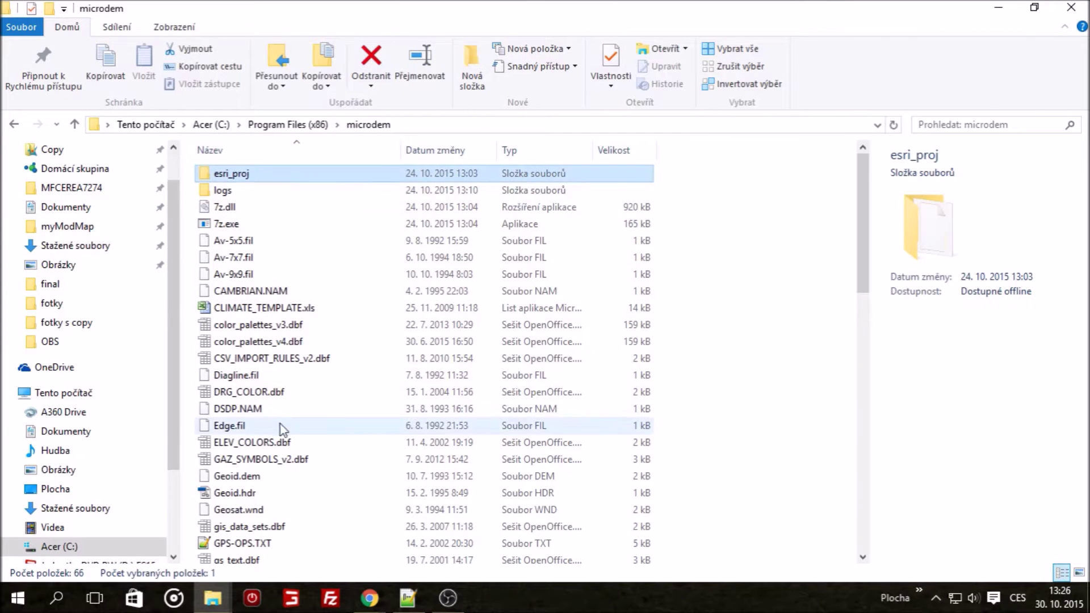
scroll(280, 428, "down", 9)
scroll(380, 394, "down", 4)
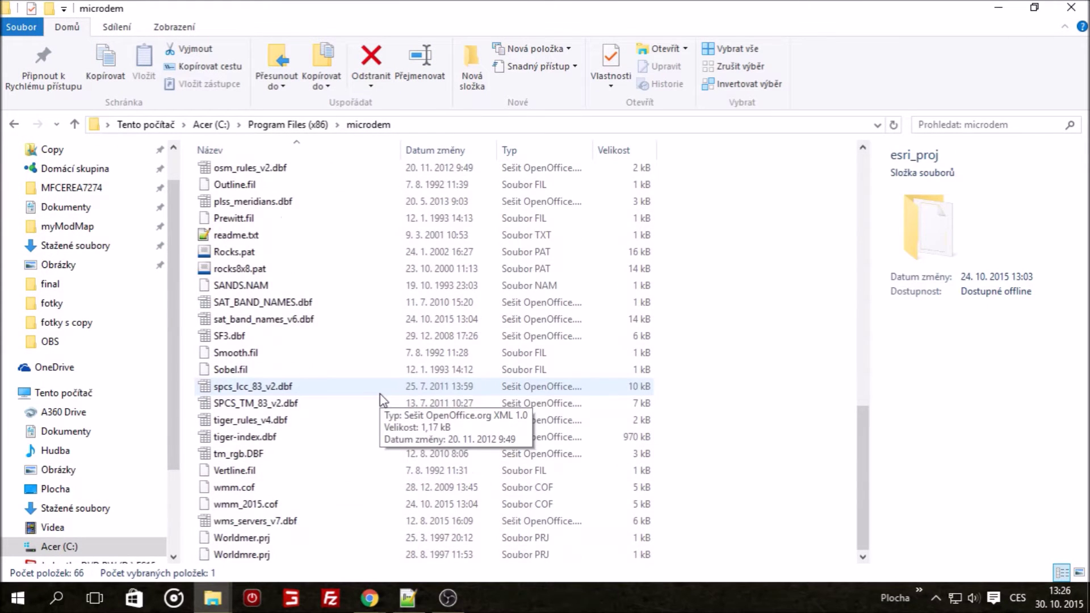
scroll(380, 394, "up", 12)
scroll(380, 394, "up", 2)
scroll(380, 394, "down", 10)
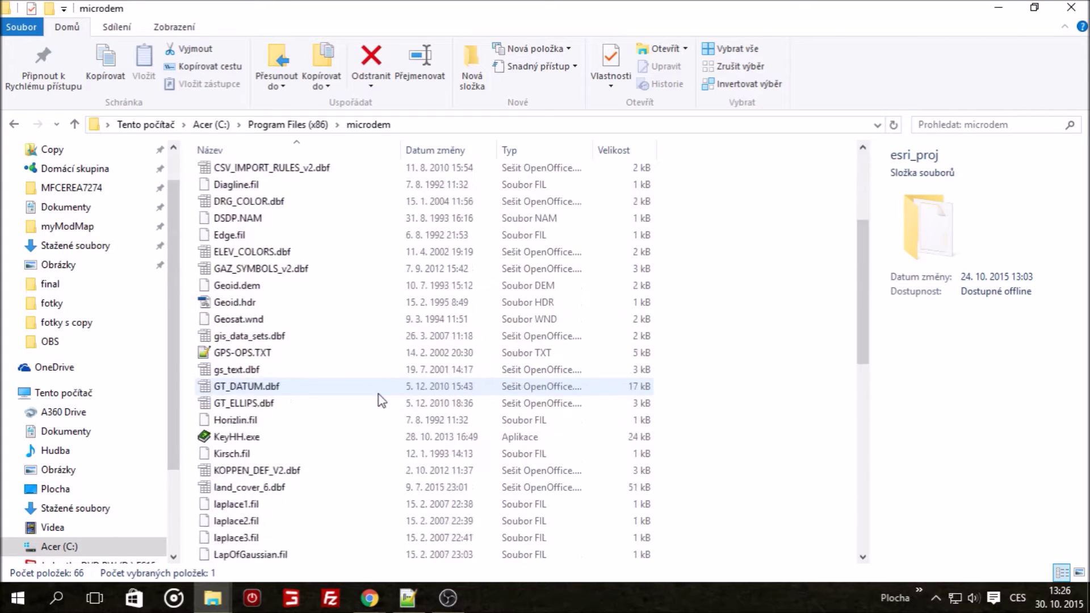
scroll(378, 395, "down", 4)
left_click(378, 400)
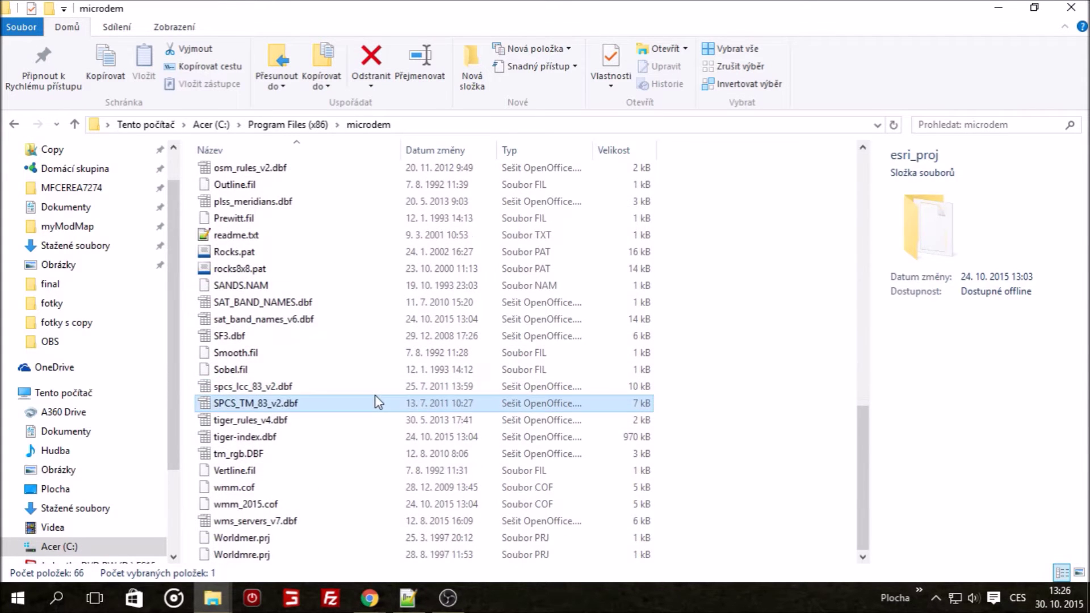
scroll(376, 398, "up", 10)
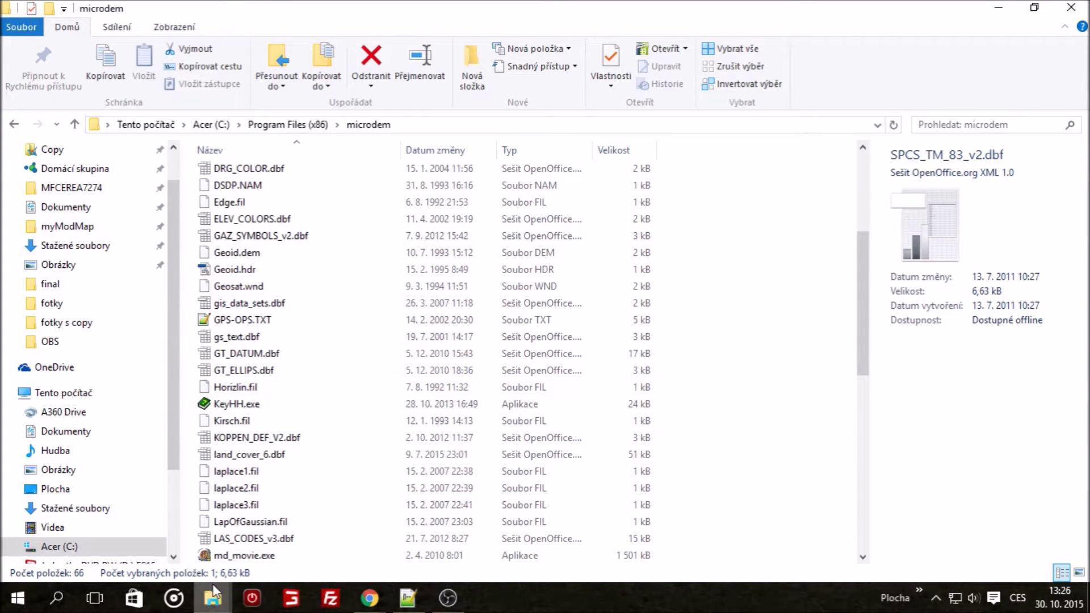
- Switch to the Google Earth client folder and locate the program's executable among its files
mouse_move(213, 601)
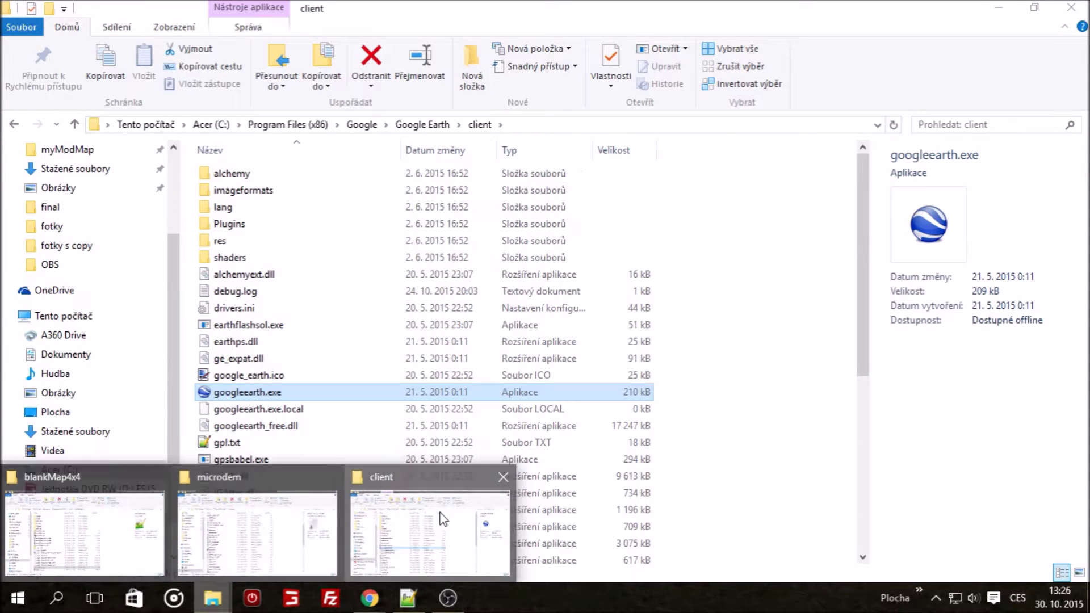
left_click(443, 519)
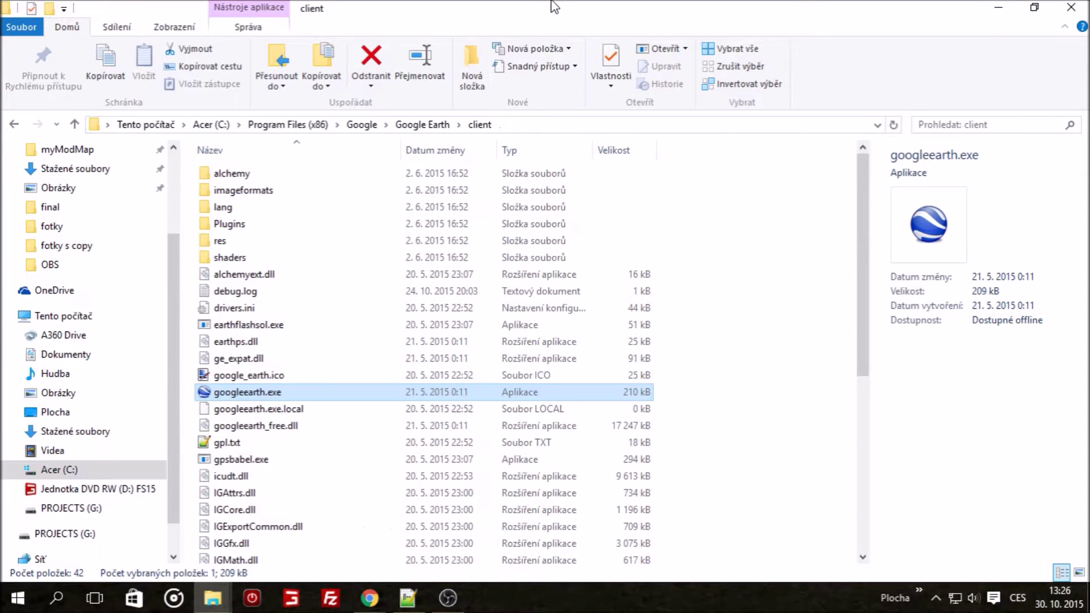
left_click(273, 392)
left_click(314, 376)
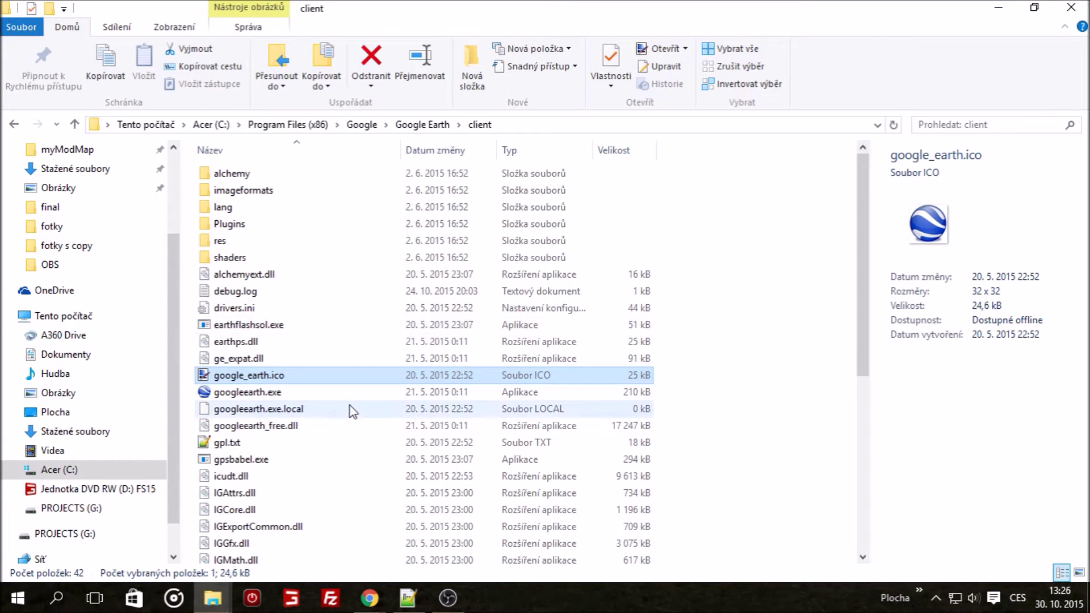
- Minimise the blankMap4x4 folder window and launch googleearth.exe from the Google Earth client folder
mouse_move(213, 598)
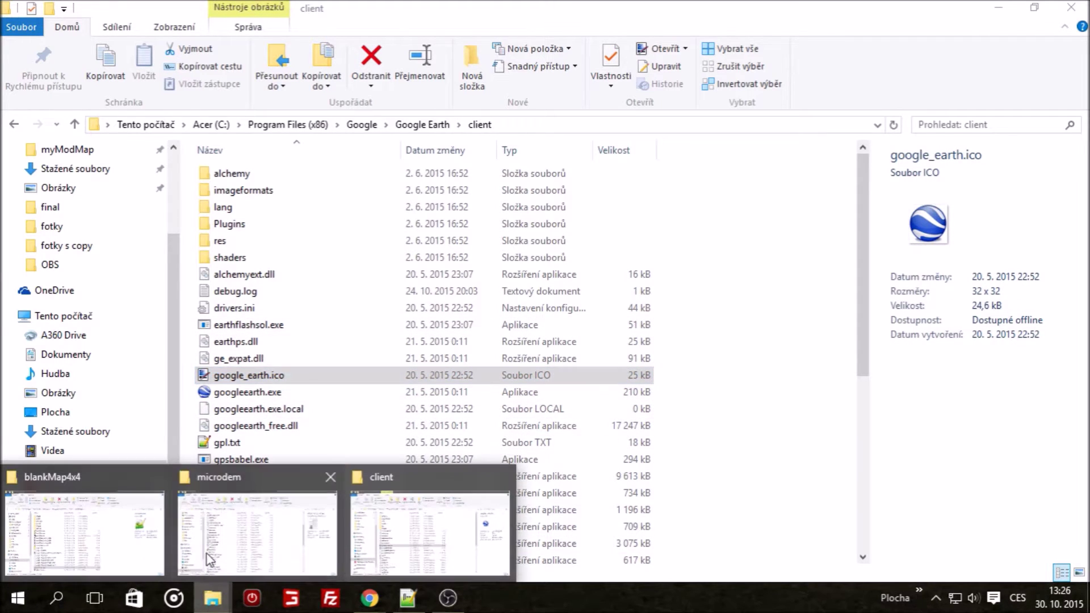
mouse_move(210, 531)
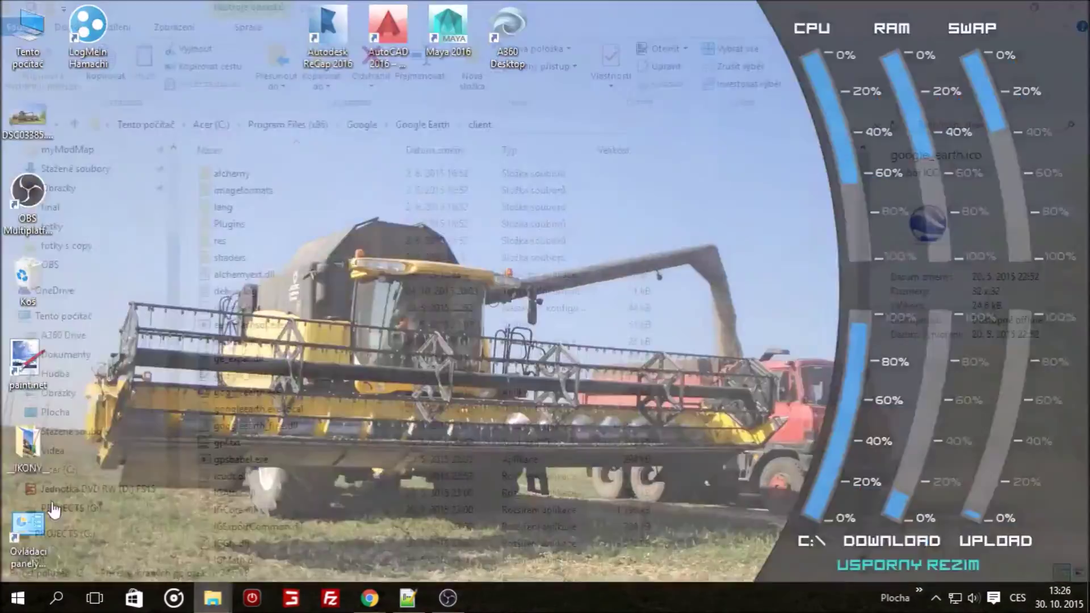
key("alt+Tab")
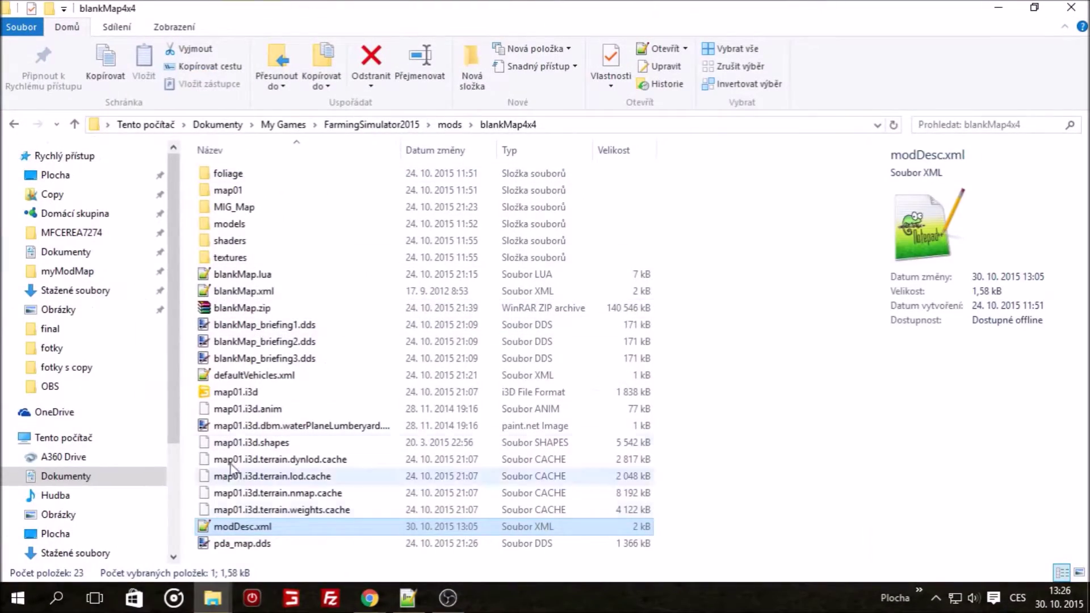
left_click(1034, 7)
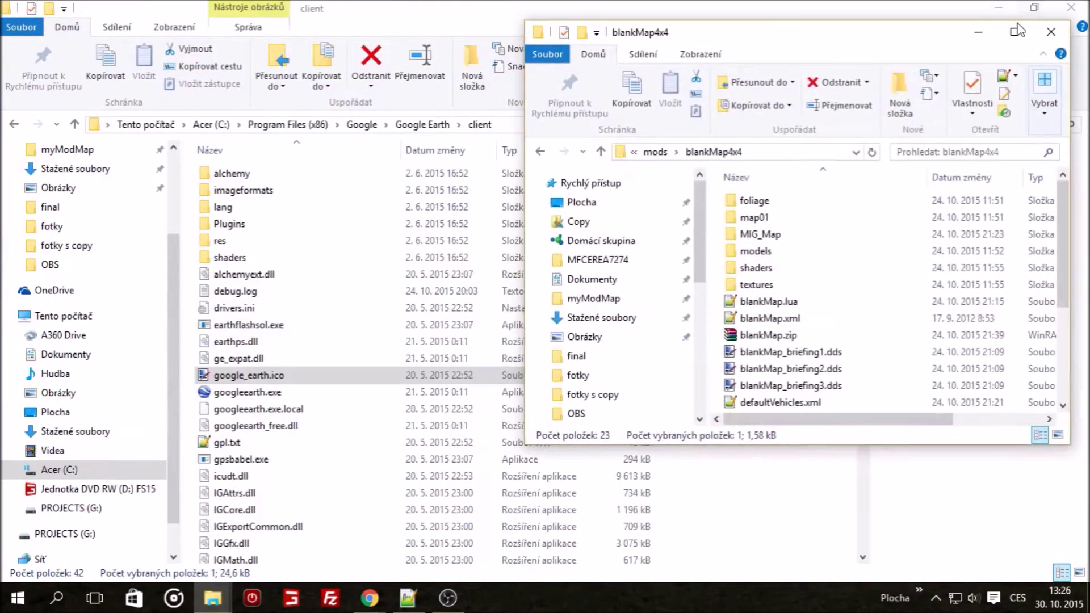
left_click(981, 33)
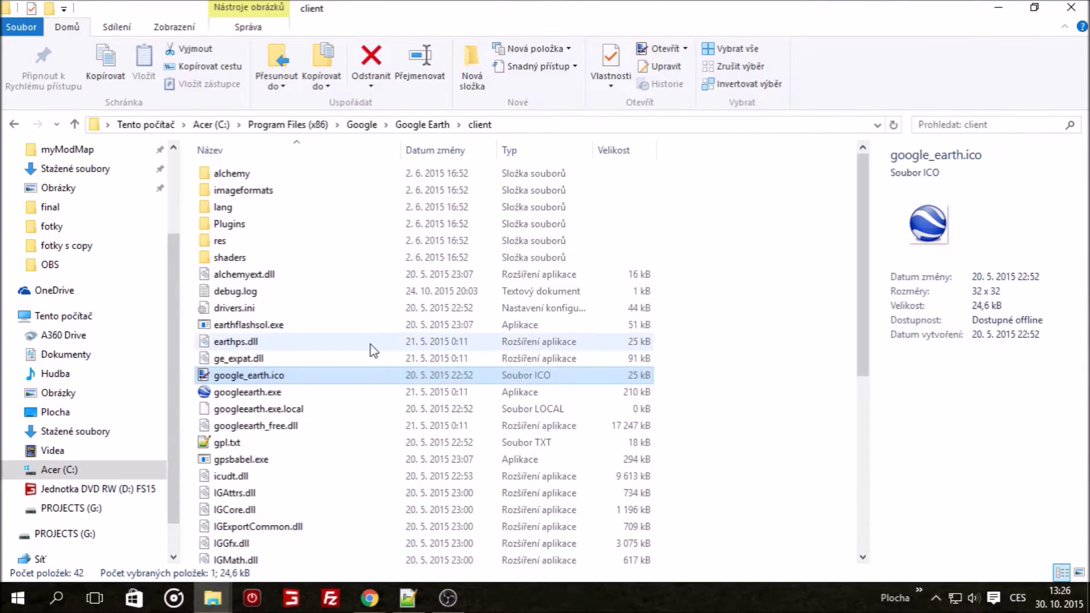
double_click(288, 391)
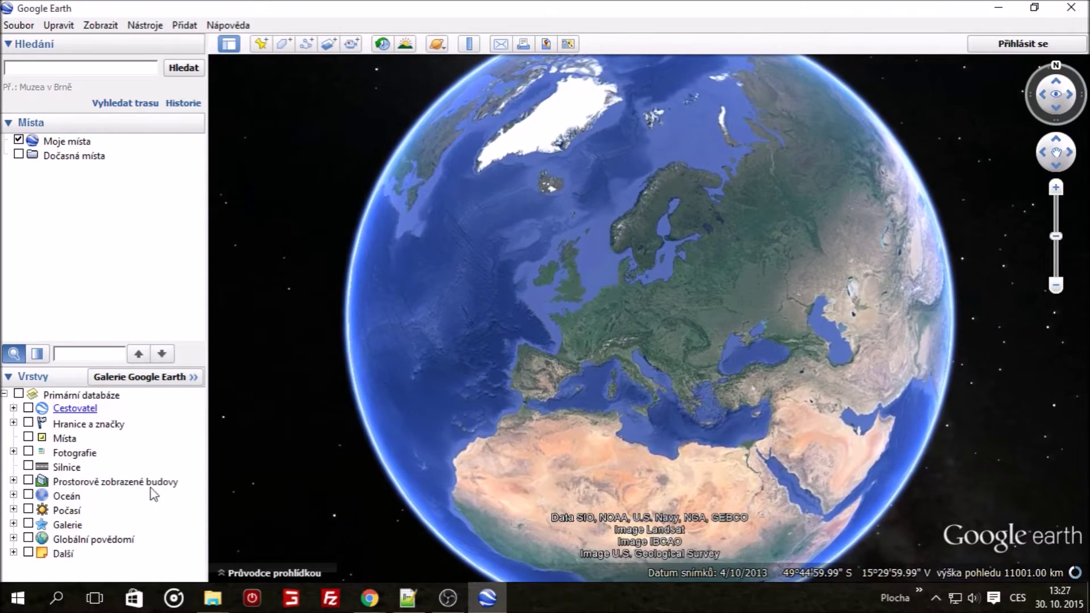
- Show the Hranice a značky and Silnice layers over Central Europe, keeping the Místa layer switched off
left_click(19, 395)
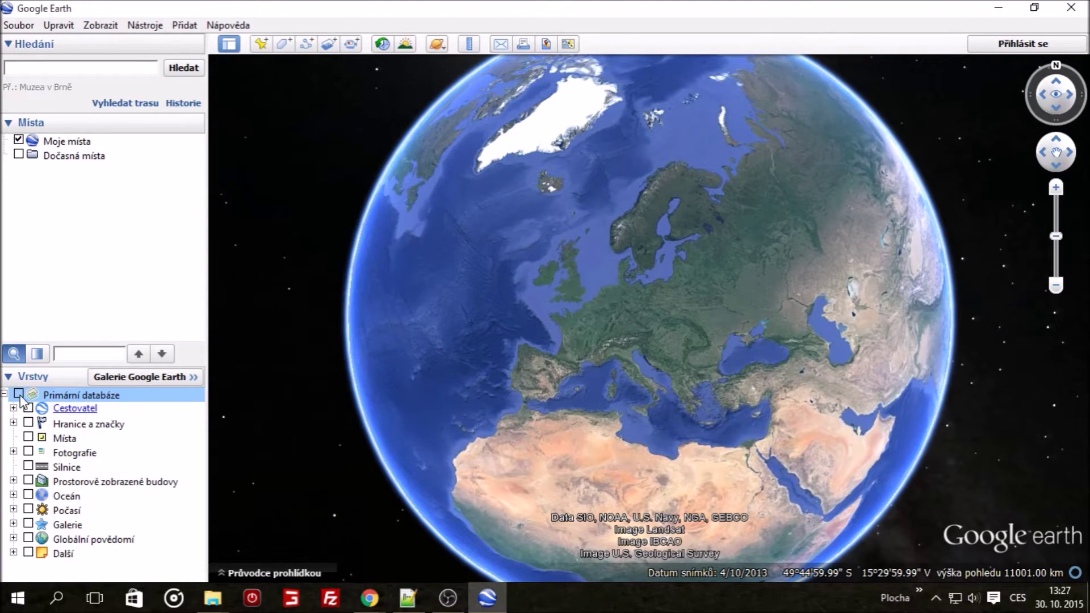
scroll(668, 334, "up", 2)
scroll(703, 302, "up", 5)
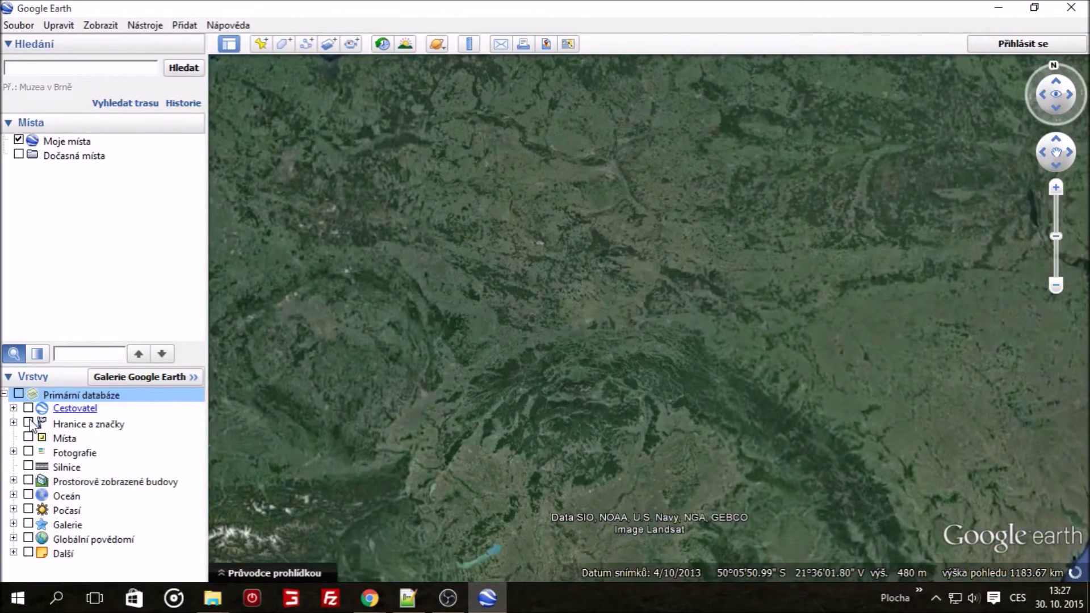
left_click(28, 422)
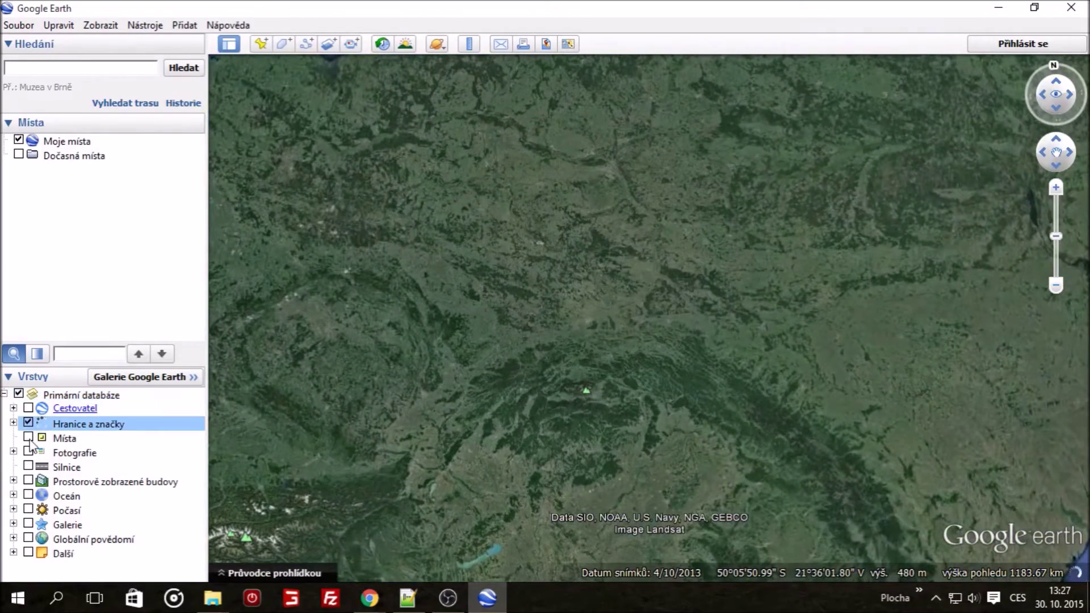
left_click(29, 437)
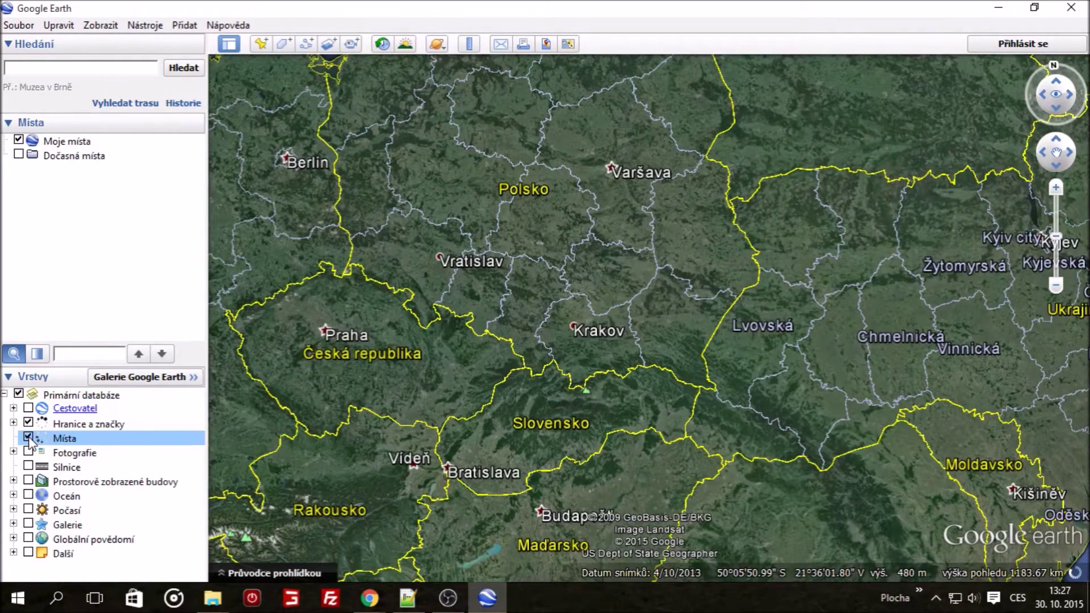
left_click(28, 465)
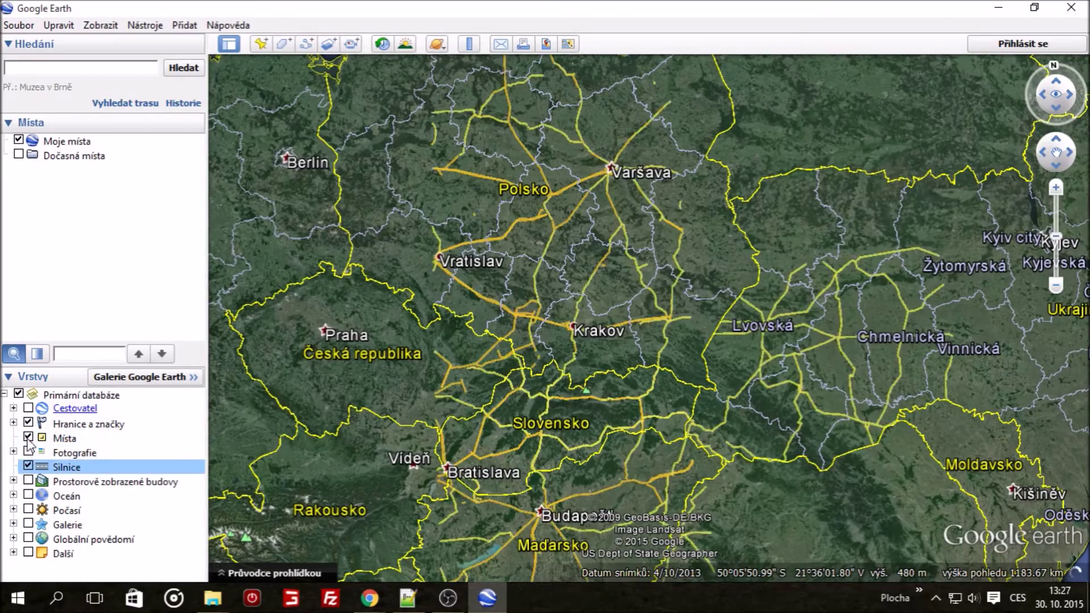
left_click(29, 437)
- Navigate the map from Central Europe down to the village of Stará Ves nad Ondřejnicí and the fields towards Krmelín
left_click_drag(499, 372, 562, 362)
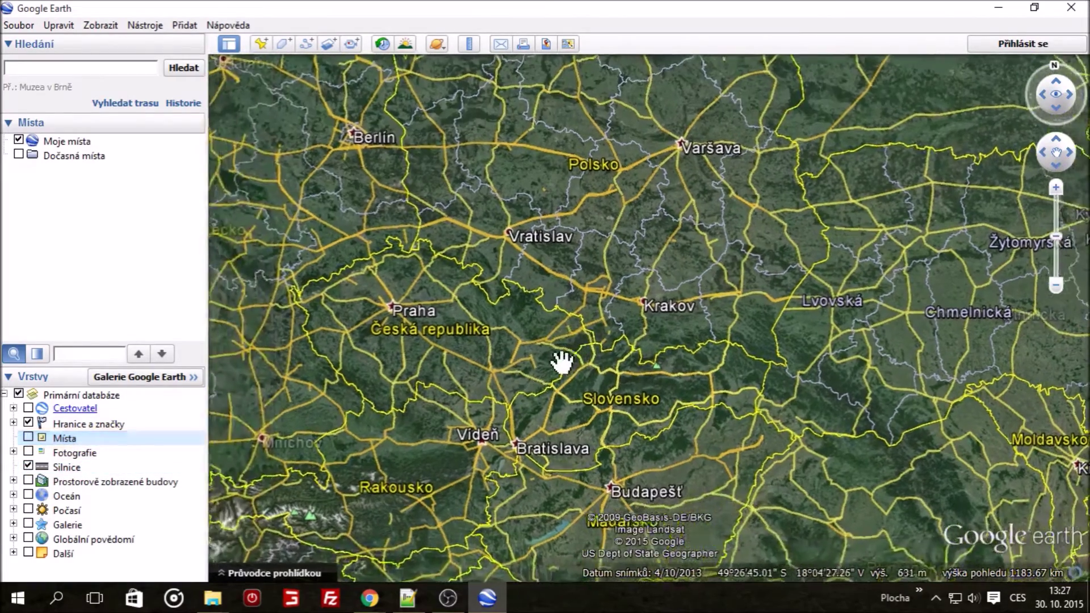
scroll(562, 361, "up", 5)
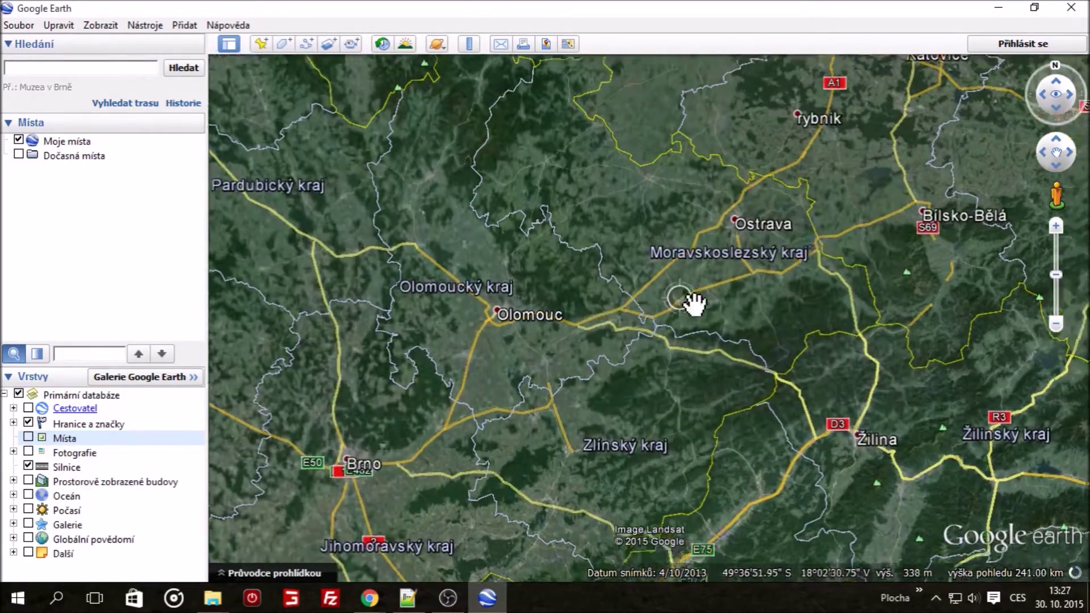
scroll(716, 272, "up", 3)
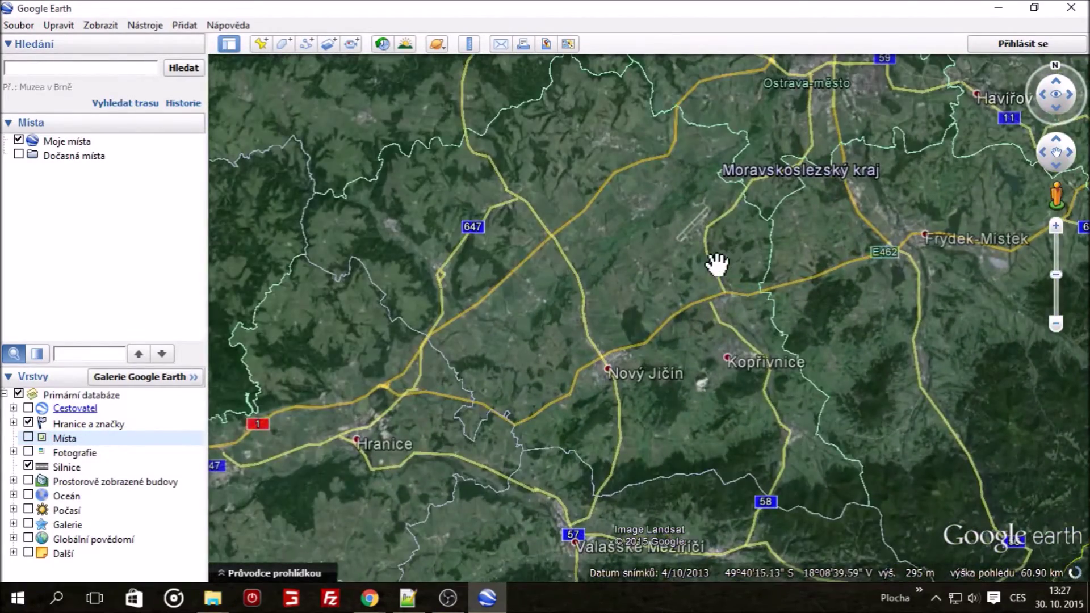
left_click_drag(686, 278, 625, 409)
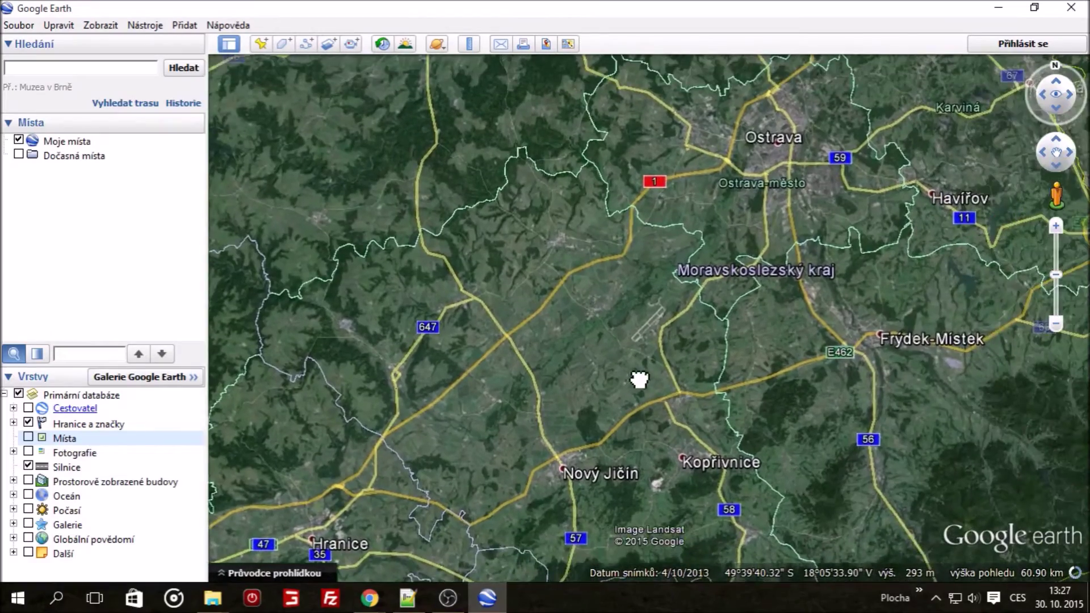
scroll(683, 303, "up", 1)
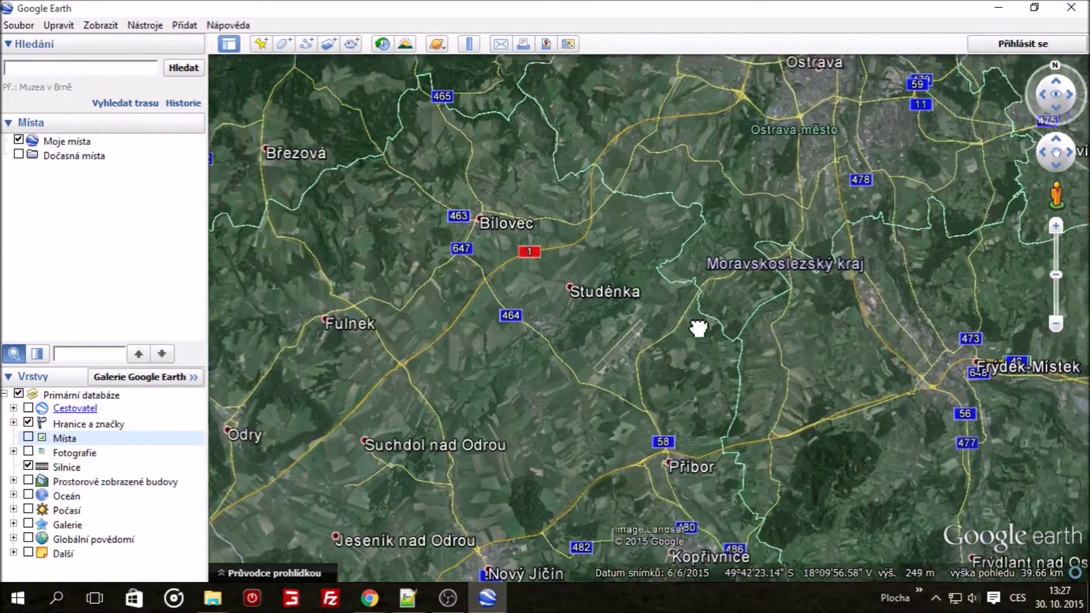
left_click_drag(698, 328, 579, 287)
left_click_drag(686, 284, 698, 494)
scroll(761, 226, "up", 2)
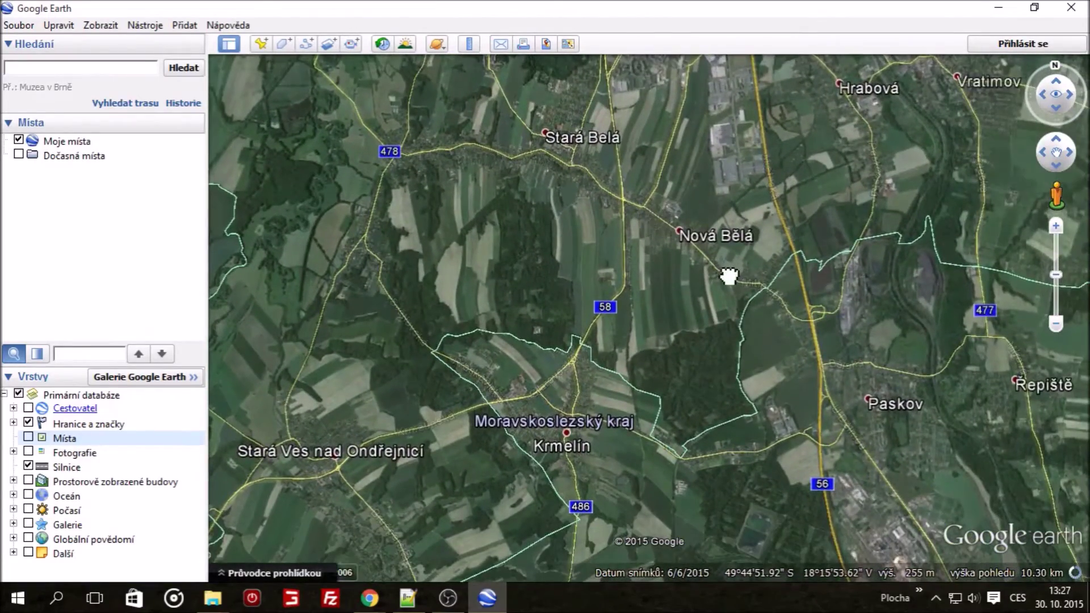
left_click_drag(725, 275, 944, 170)
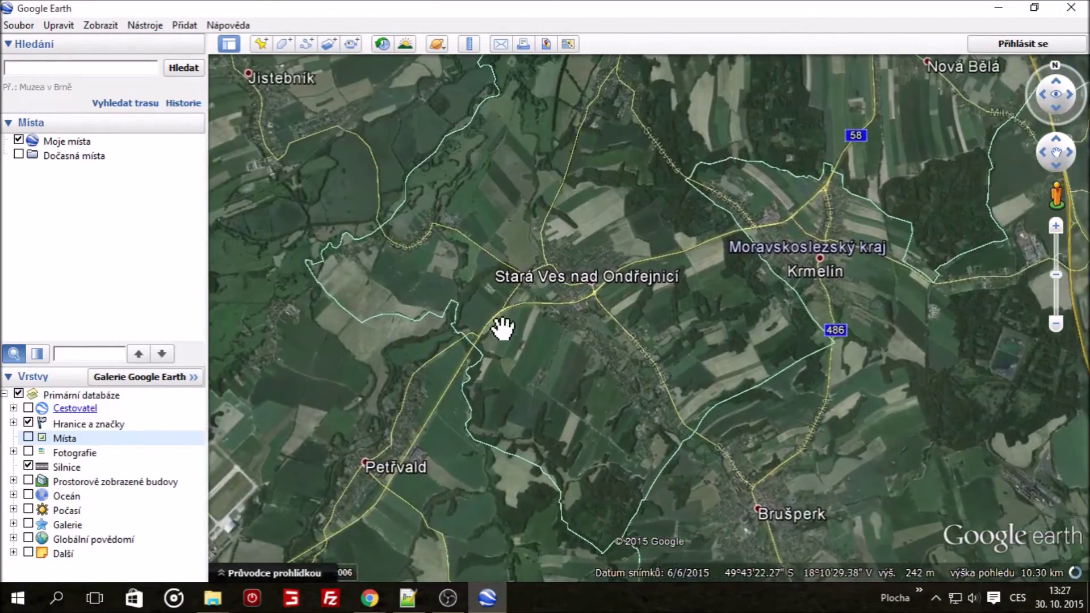
scroll(567, 291, "up", 3)
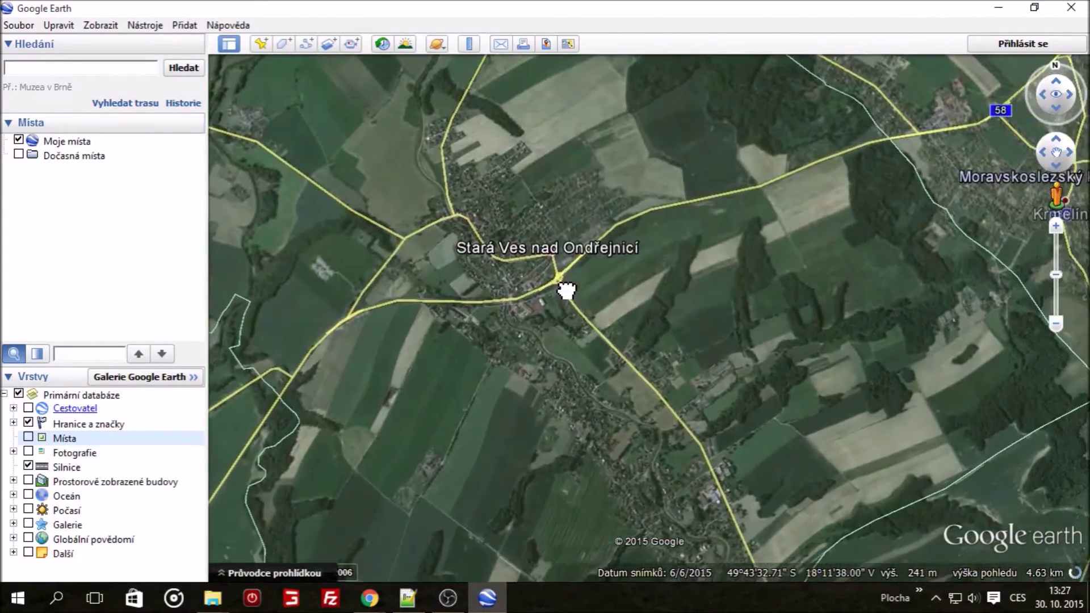
left_click(1060, 157)
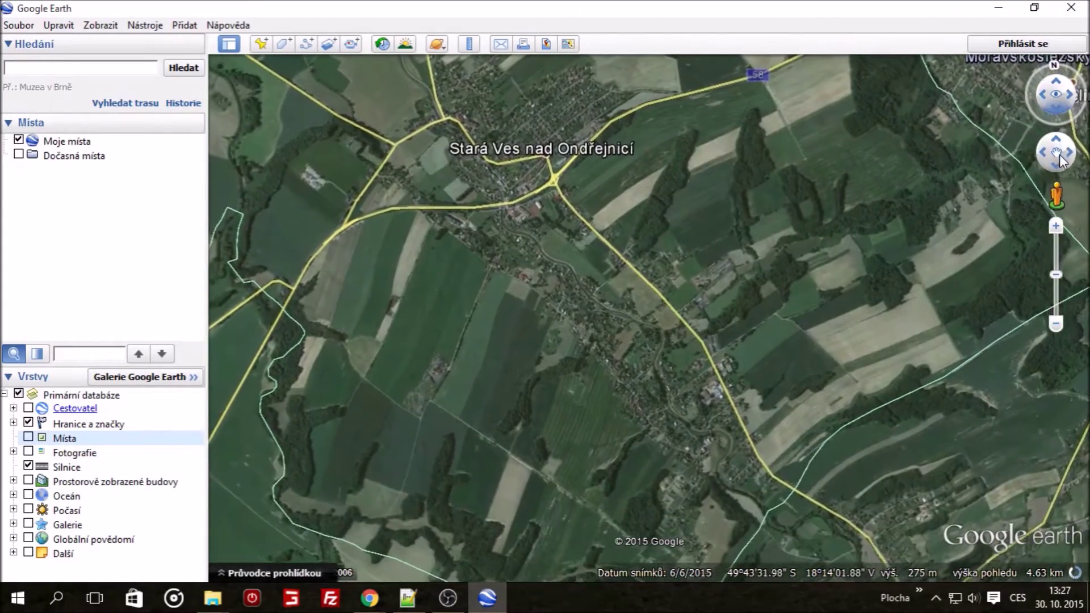
left_click_drag(905, 194, 815, 292)
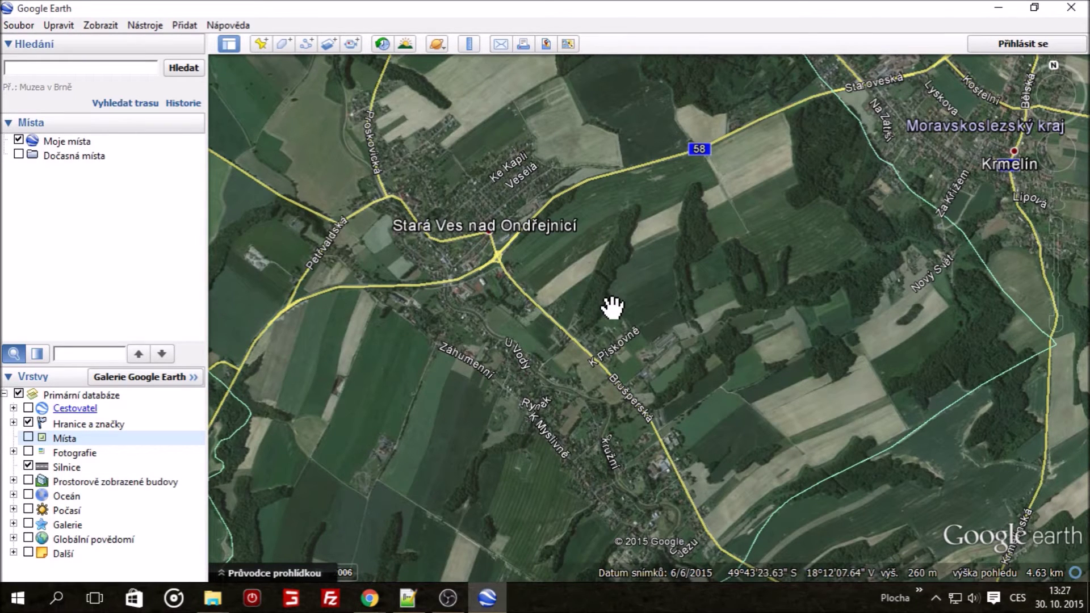
left_click_drag(612, 307, 584, 336)
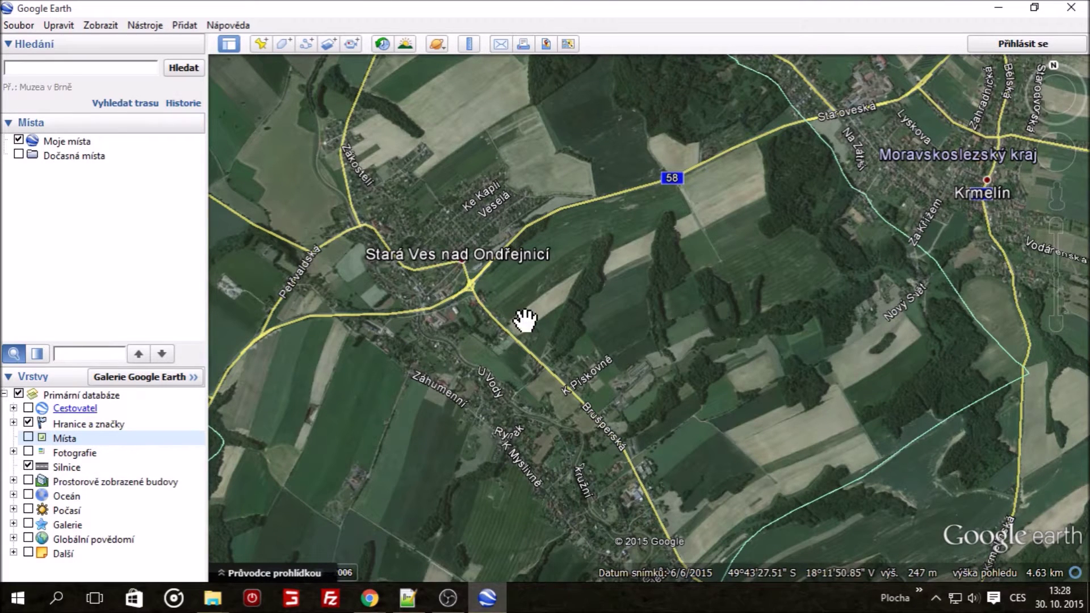
- Switch to Chrome and examine the index page of the SRTM3 directory on dds.cr.usgs.gov
left_click(369, 597)
mouse_move(1056, 152)
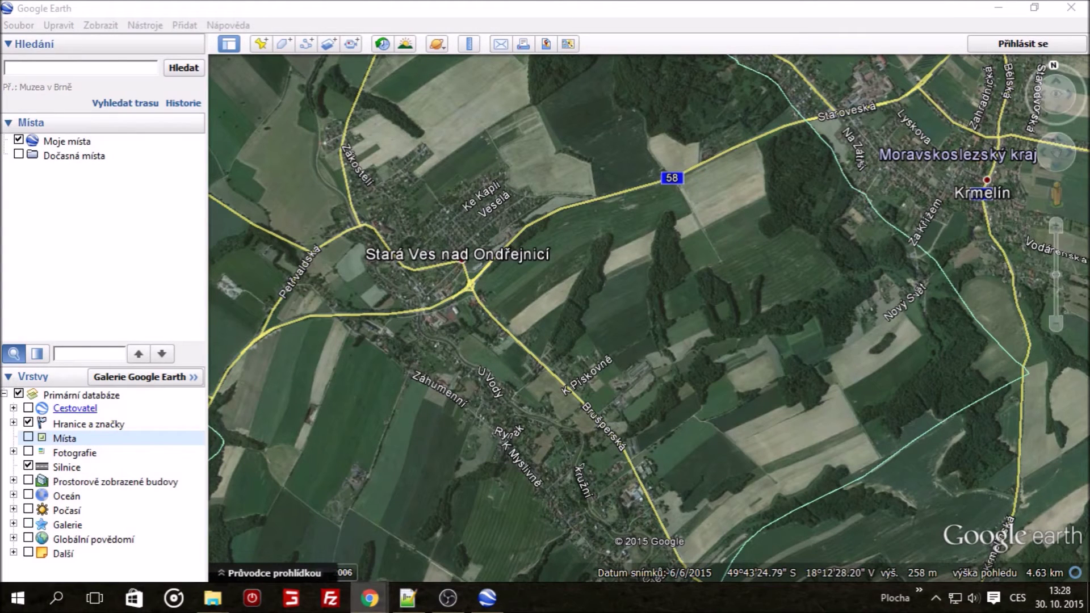
key("alt+Tab")
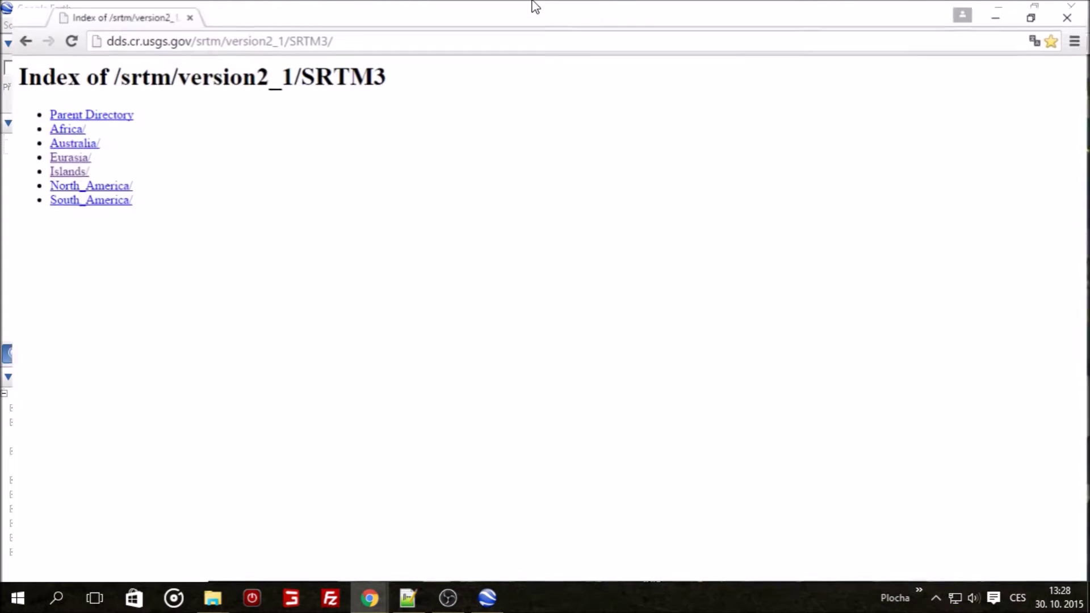
left_click_drag(100, 74, 401, 80)
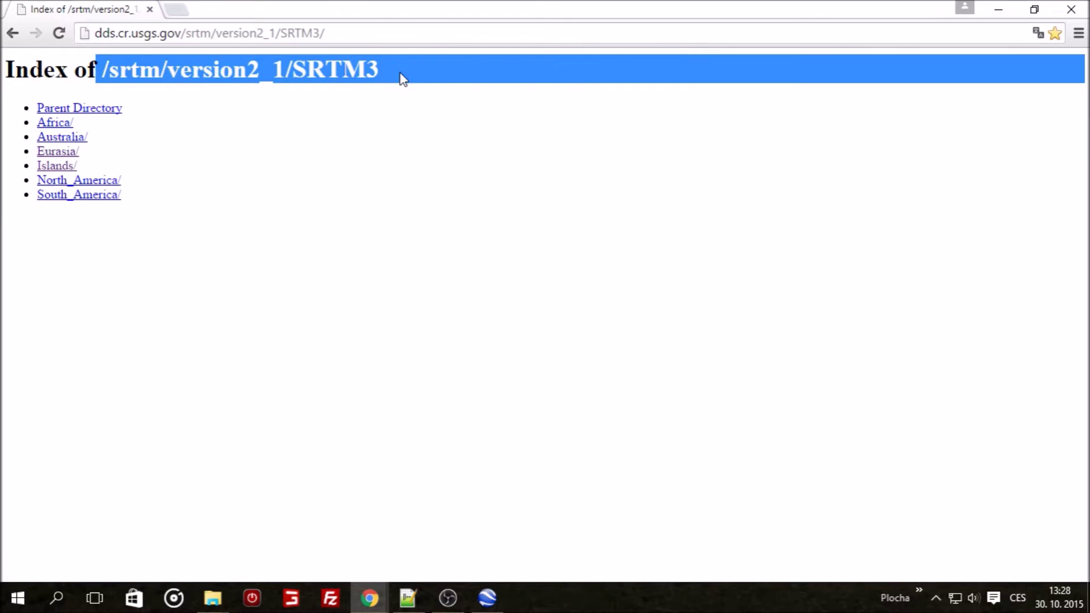
left_click(401, 80)
double_click(353, 70)
left_click(353, 69)
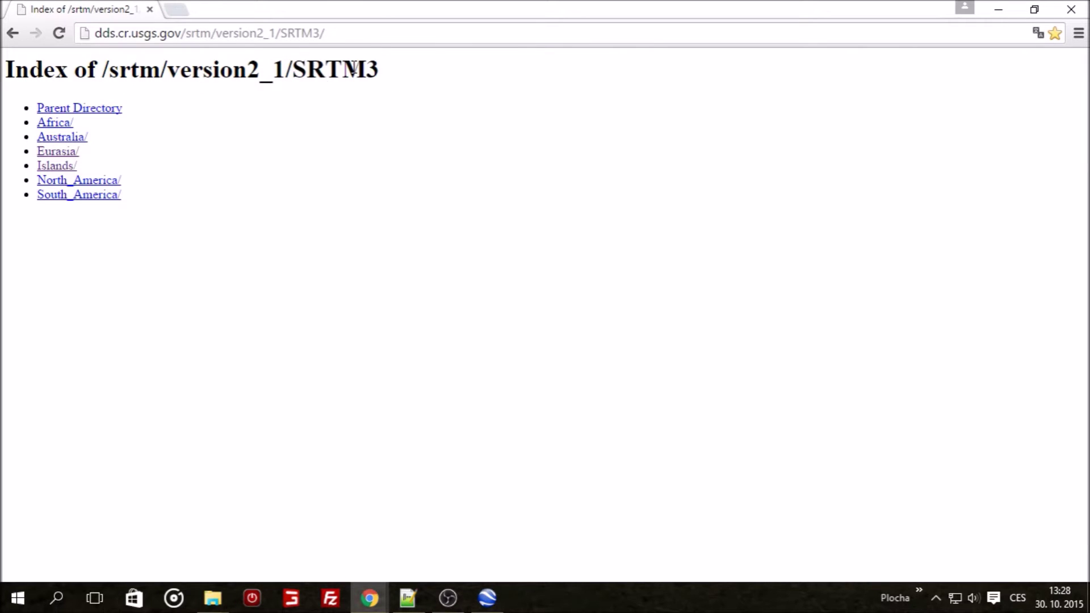
- Open the Eurasia directory of the SRTM3 index, checking the chosen location's coordinates in Google Earth while the page loads
left_click(62, 152)
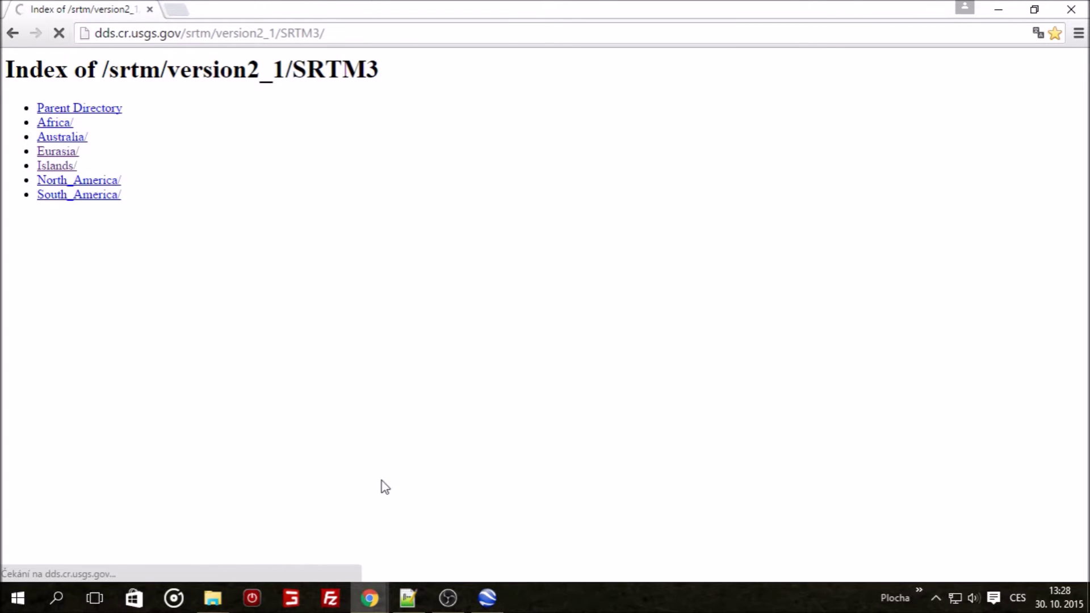
left_click(486, 596)
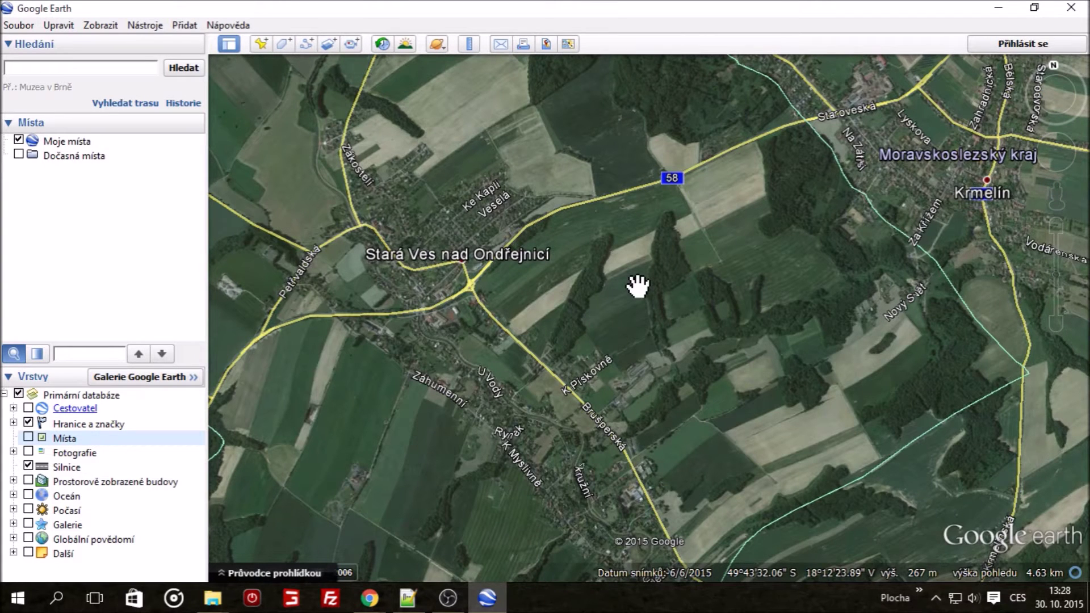
left_click(447, 598)
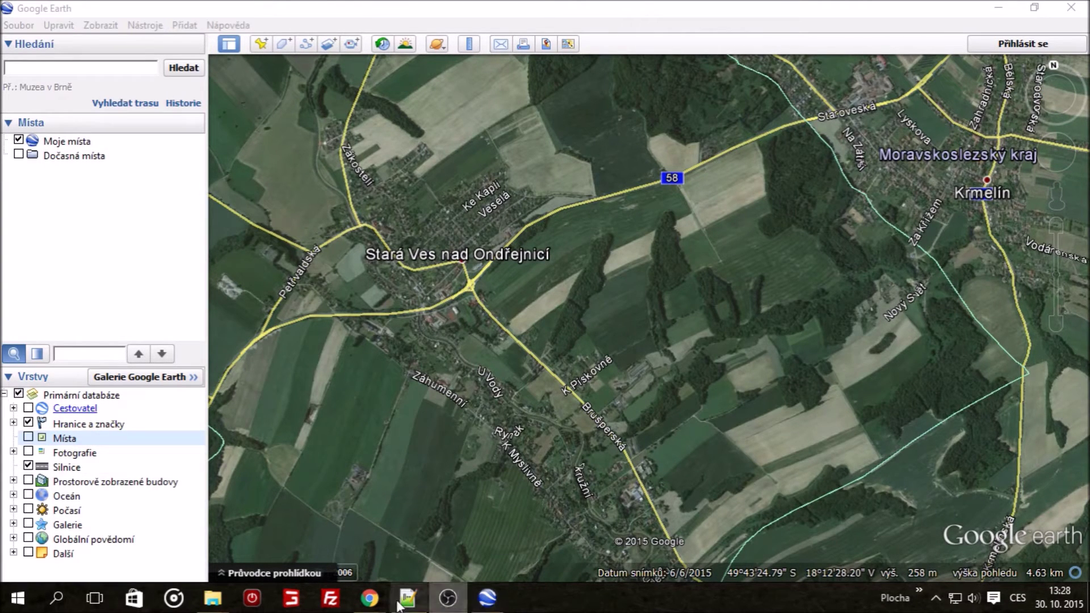
mouse_move(370, 598)
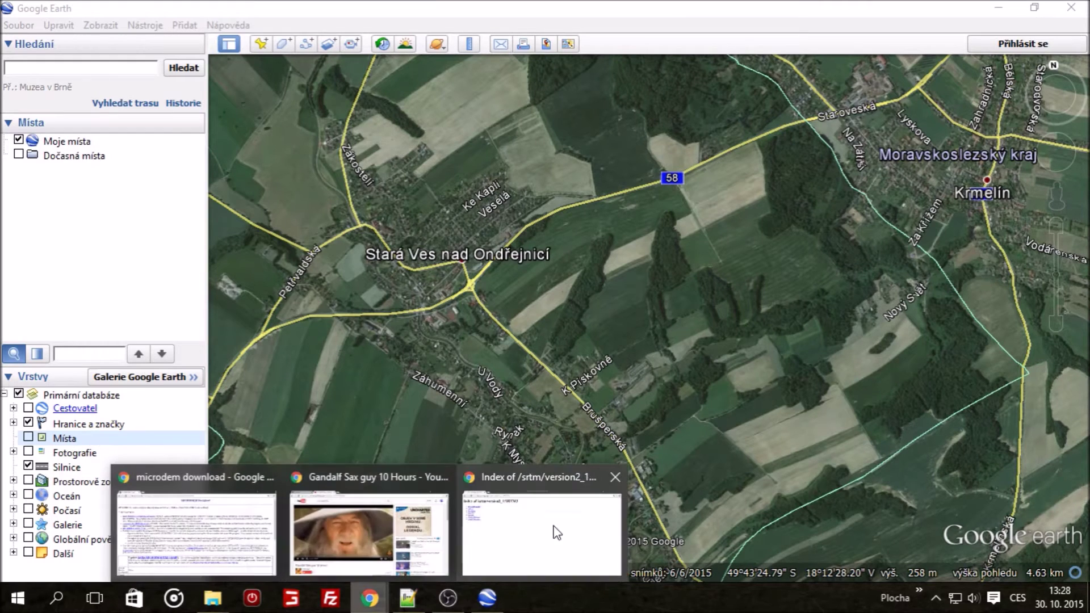
left_click(563, 518)
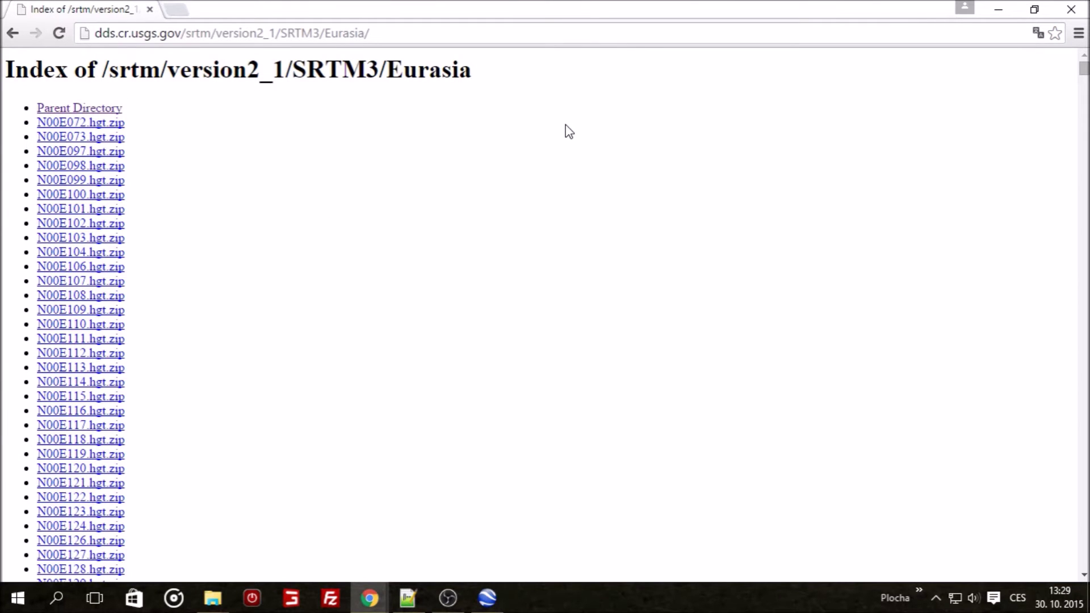
- Search the Eurasia file listing for N49E018 and download N49E018.hgt.zip
scroll(562, 134, "down", 20)
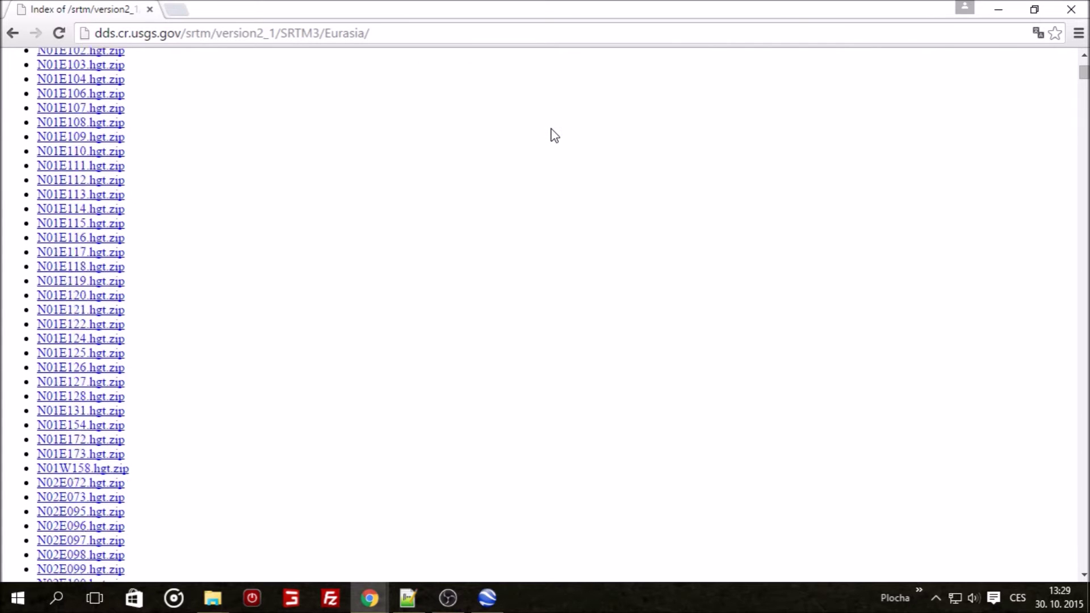
scroll(555, 135, "up", 7)
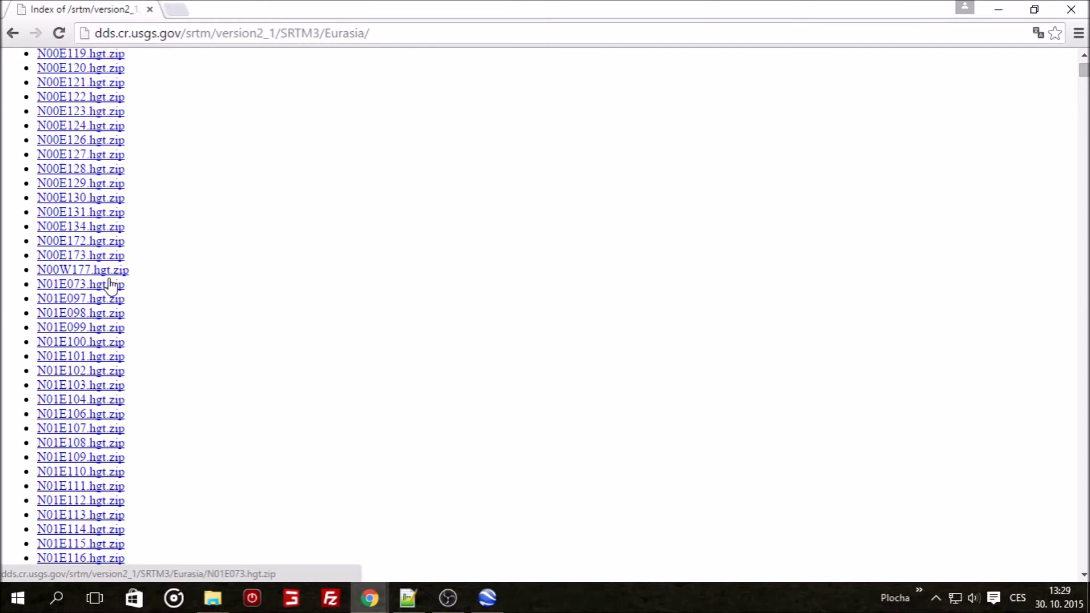
scroll(407, 205, "down", 15)
scroll(408, 213, "down", 15)
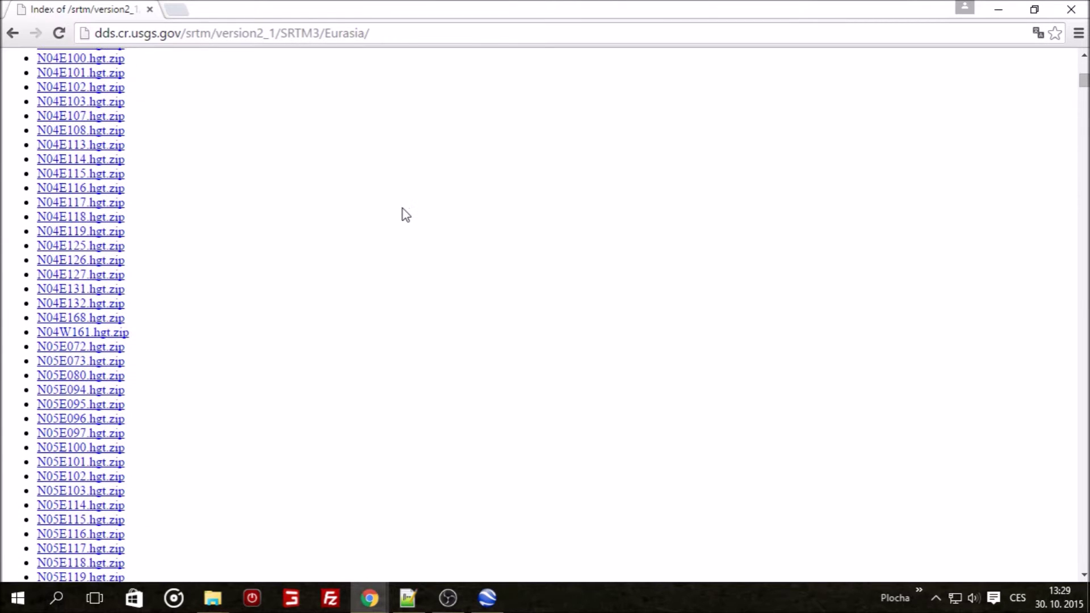
key("ctrl+f")
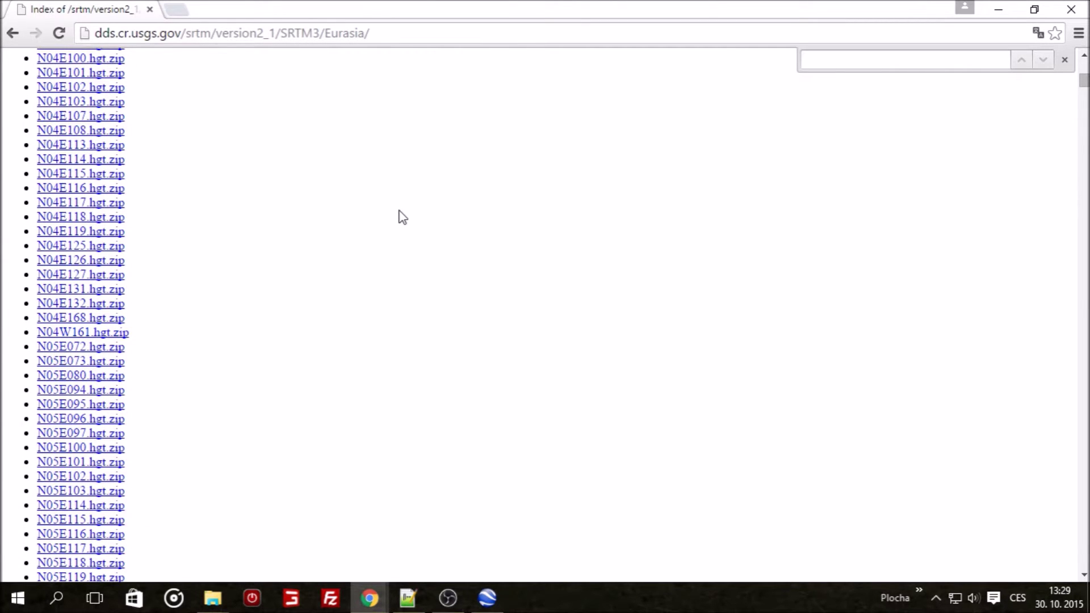
type("N")
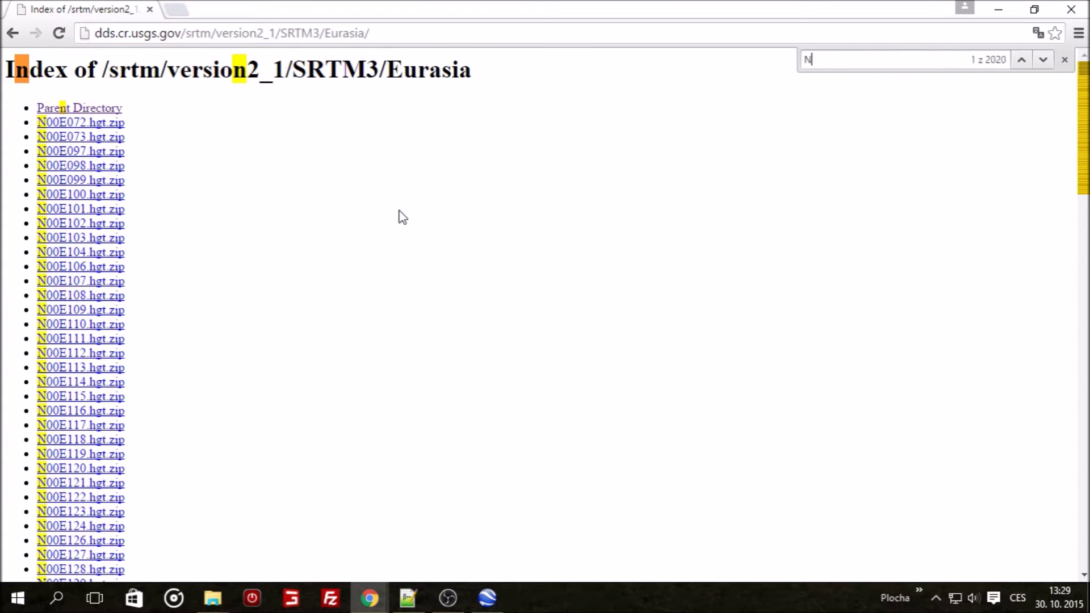
type("49")
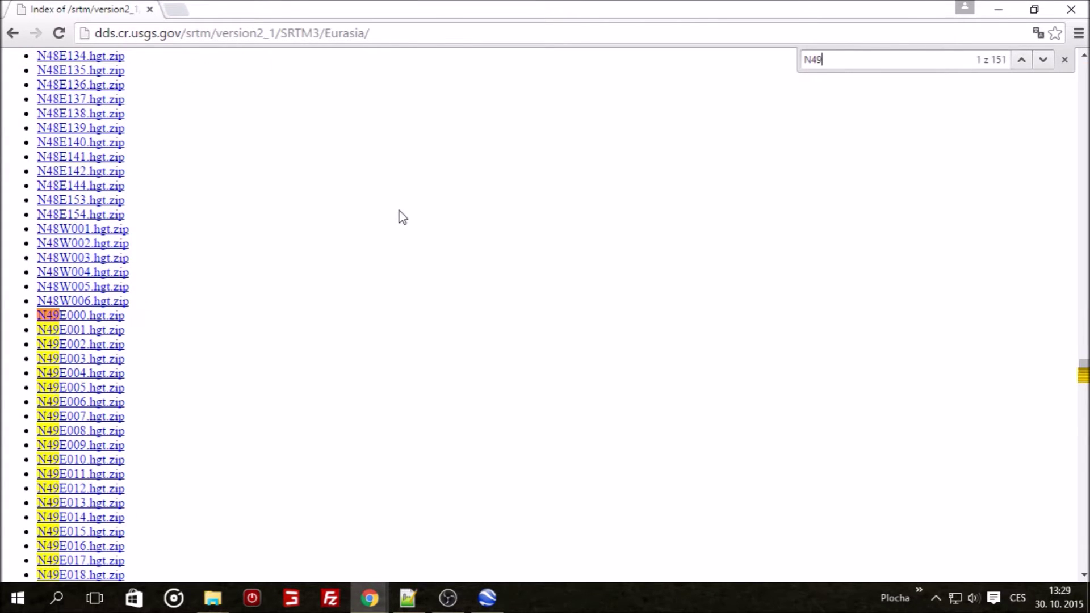
type("E")
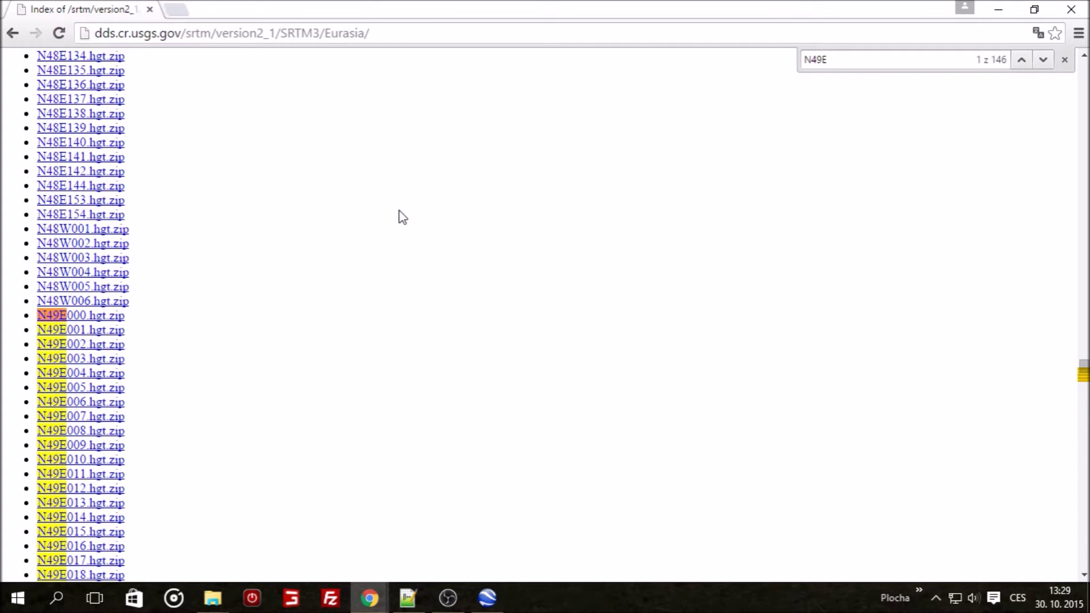
type("018")
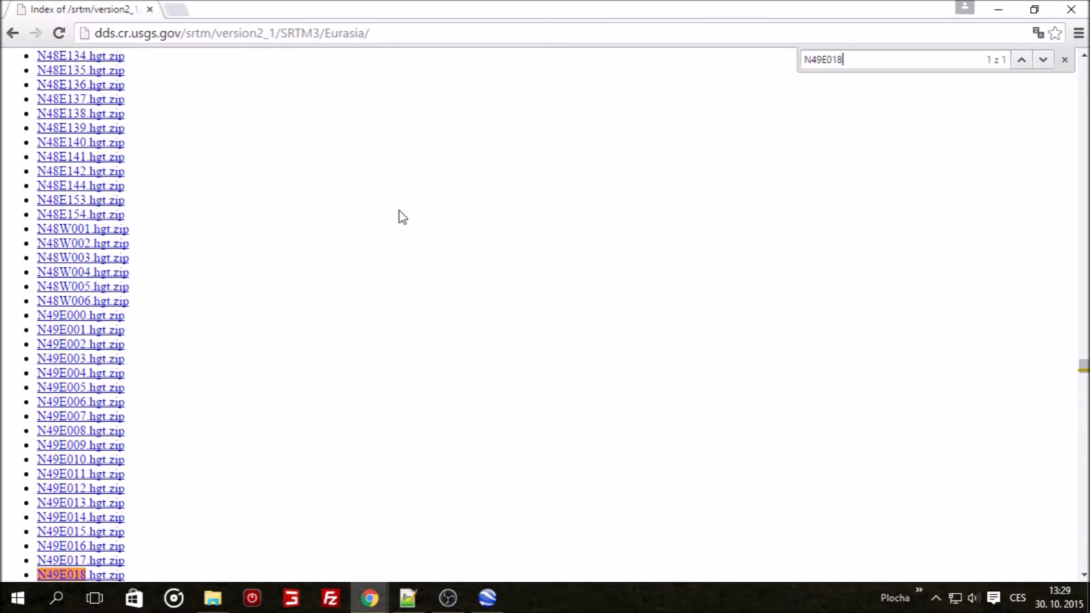
scroll(409, 215, "down", 5)
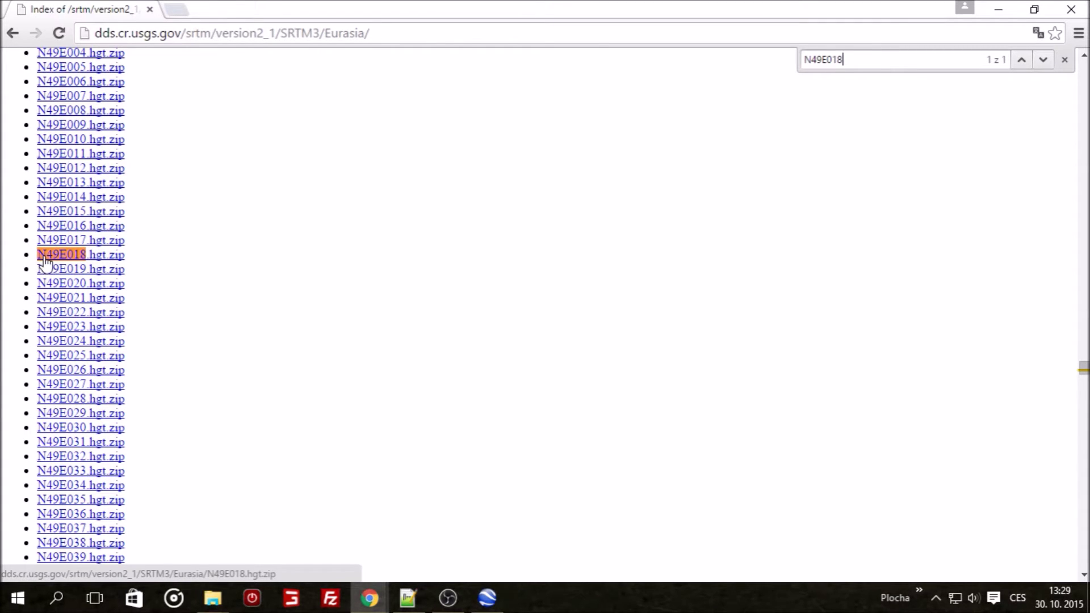
left_click(81, 261)
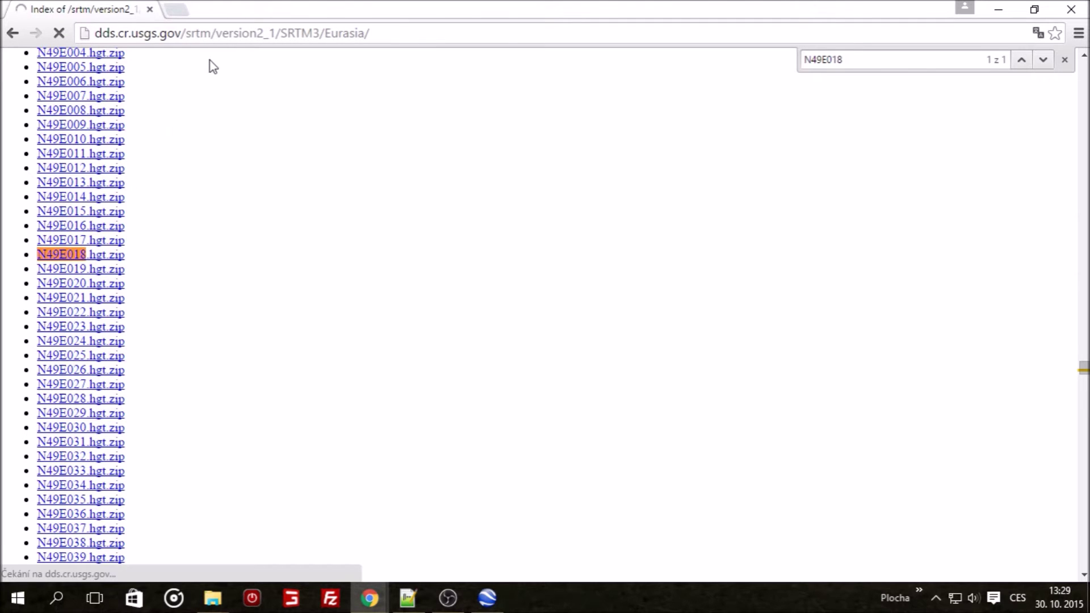
- Open an additional File Explorer window over the browser while the archive downloads
left_click(213, 597)
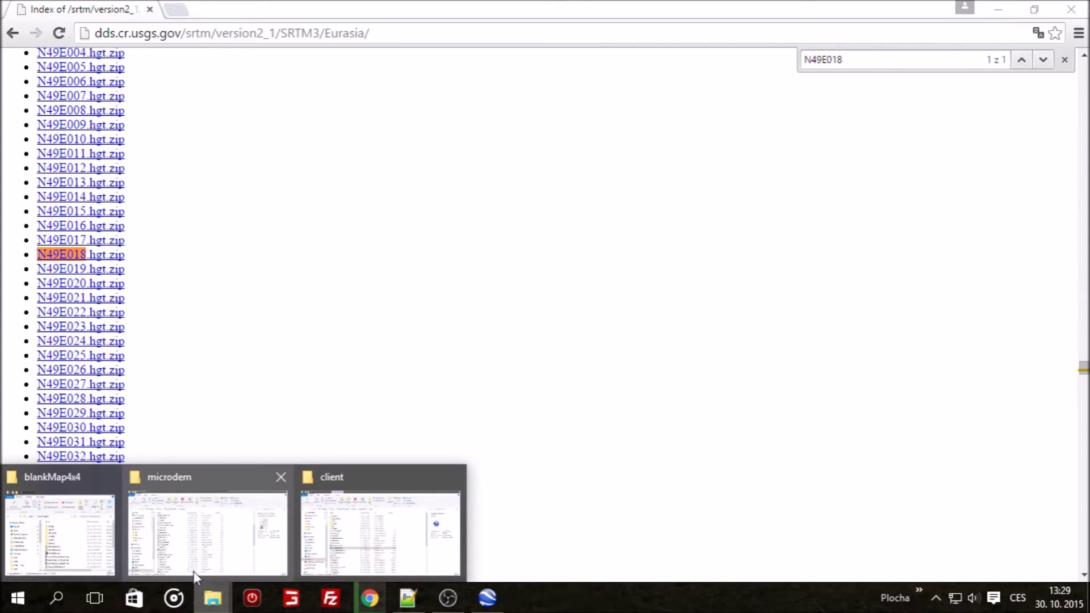
right_click(213, 598)
left_click(198, 514)
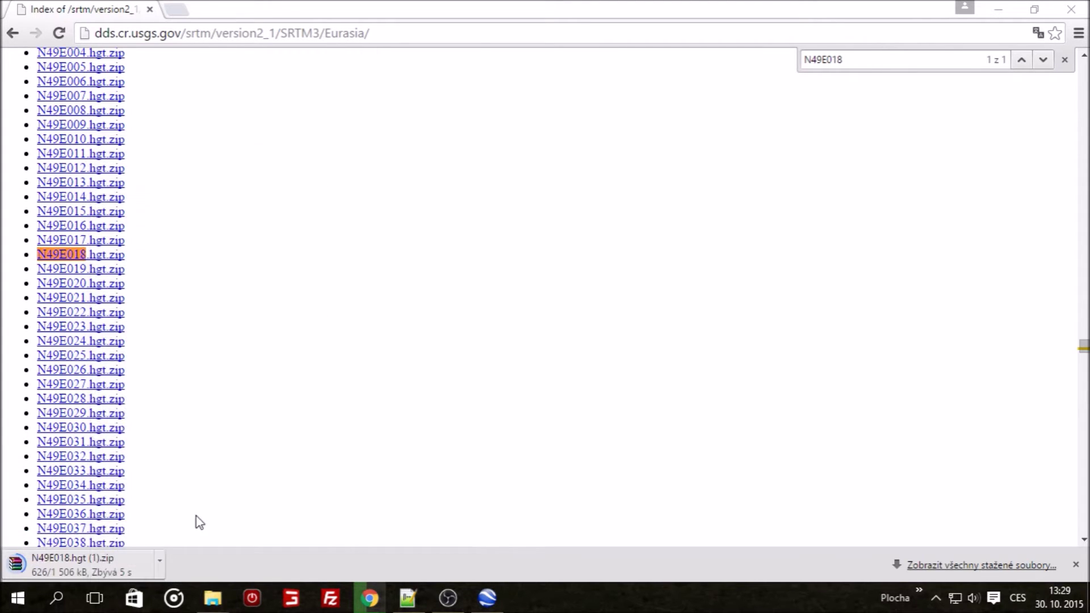
double_click(374, 7)
left_click(375, 7)
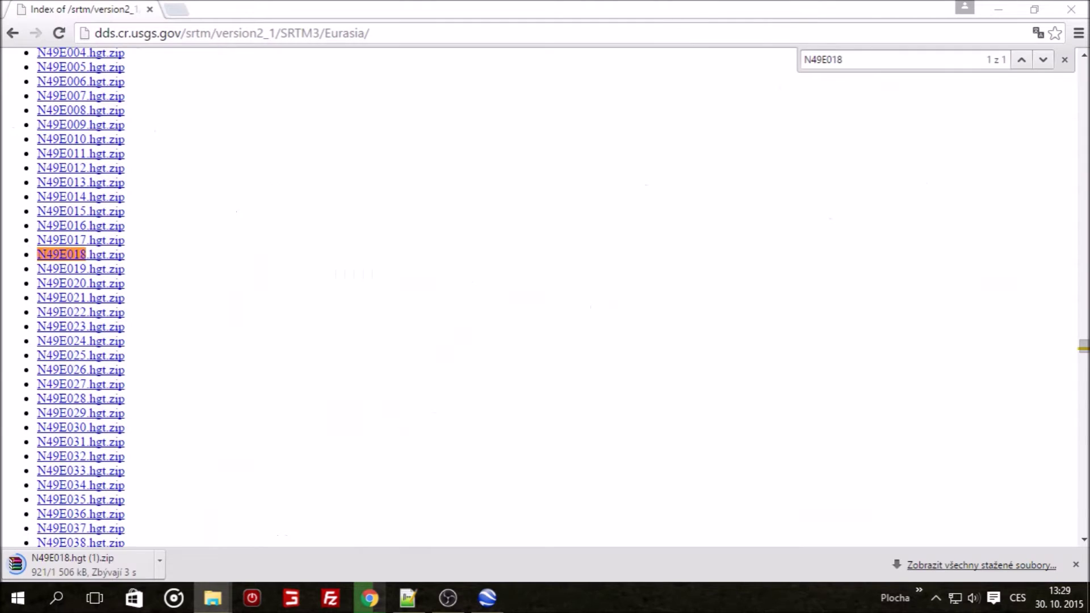
key("alt+Tab")
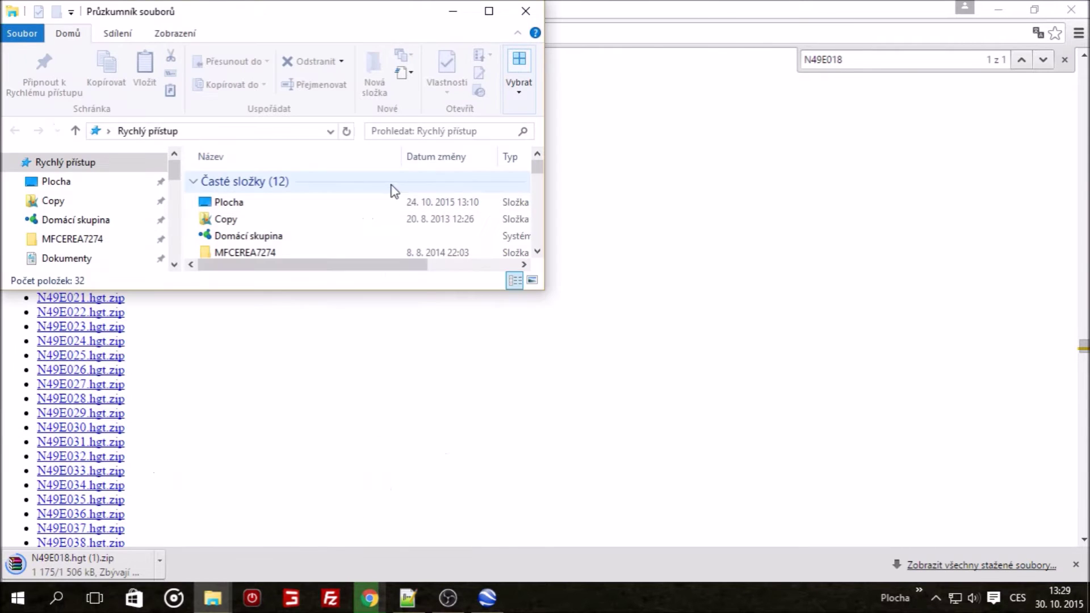
scroll(284, 219, "down", 5)
scroll(283, 219, "up", 2)
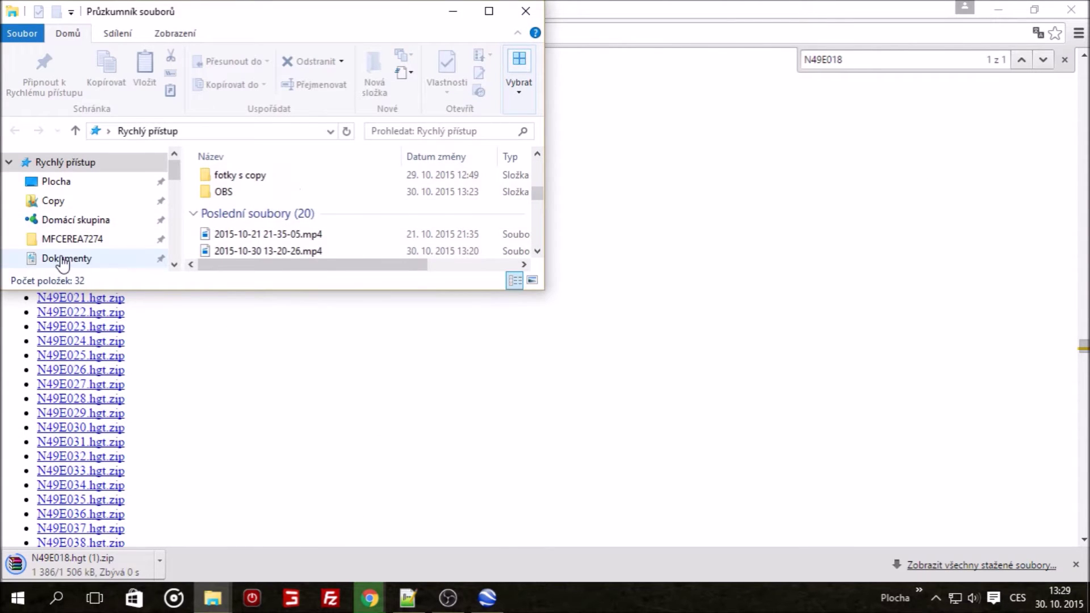
- Navigate the new File Explorer window to the microdem folder on the Acer (C:) drive
left_click(126, 259)
scroll(114, 239, "down", 6)
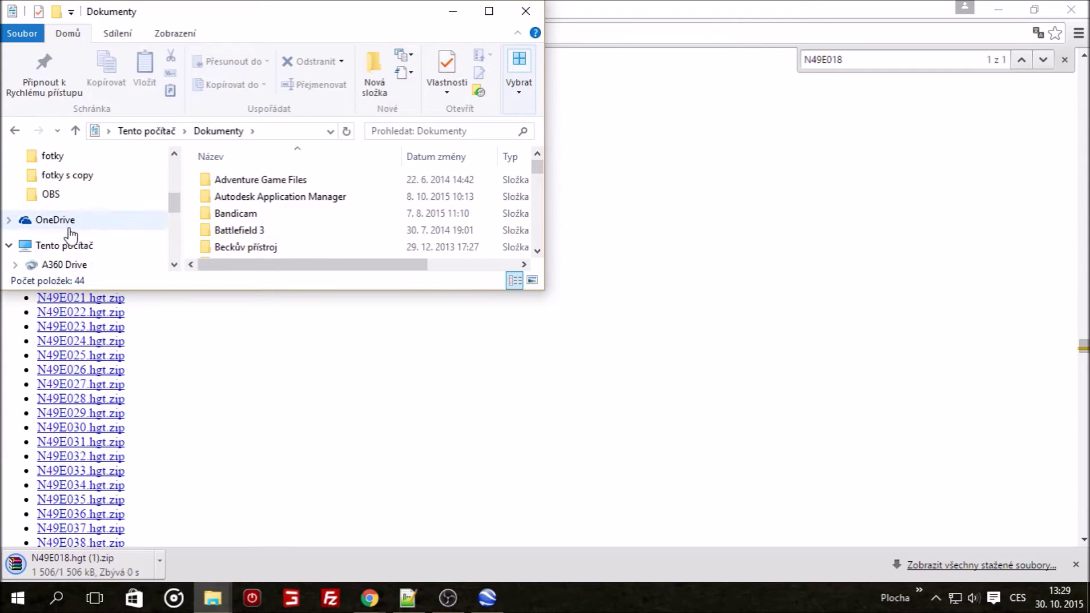
left_click(65, 245)
scroll(278, 198, "down", 5)
left_click(295, 236)
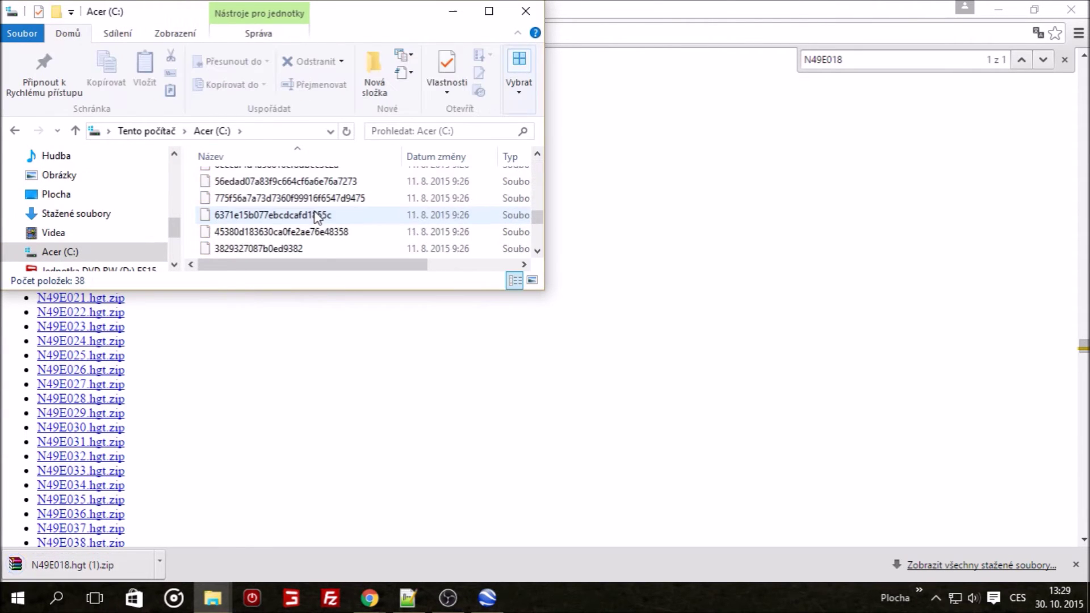
scroll(309, 213, "down", 4)
left_click(307, 214)
key("m")
key("Return")
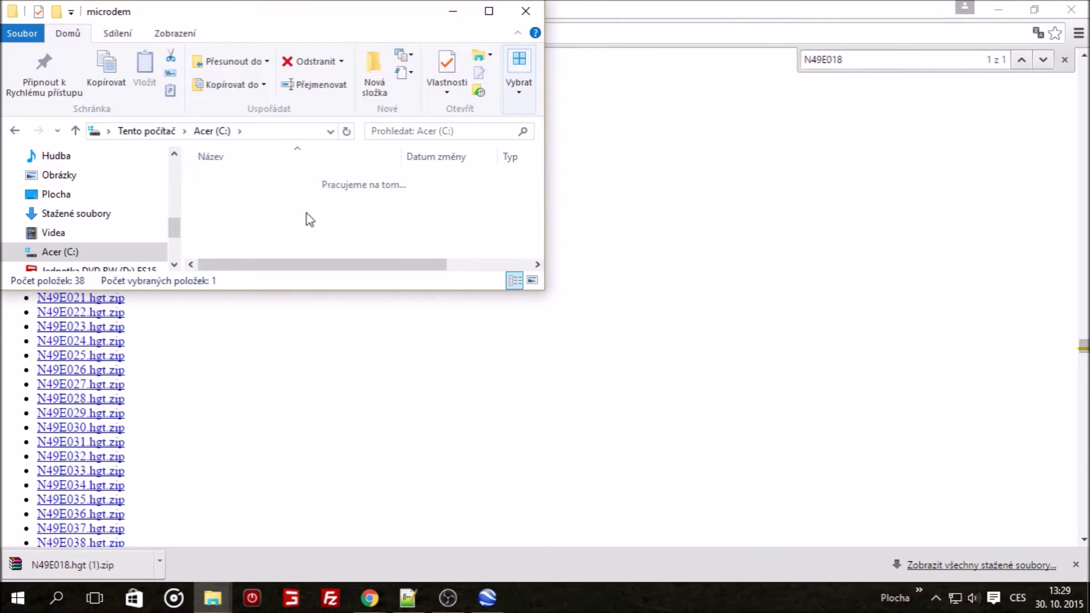
- Snap the C: drive's microdem folder window to half of the screen and minimise the Program Files (x86) microdem window
left_click_drag(374, 7, 0, 371)
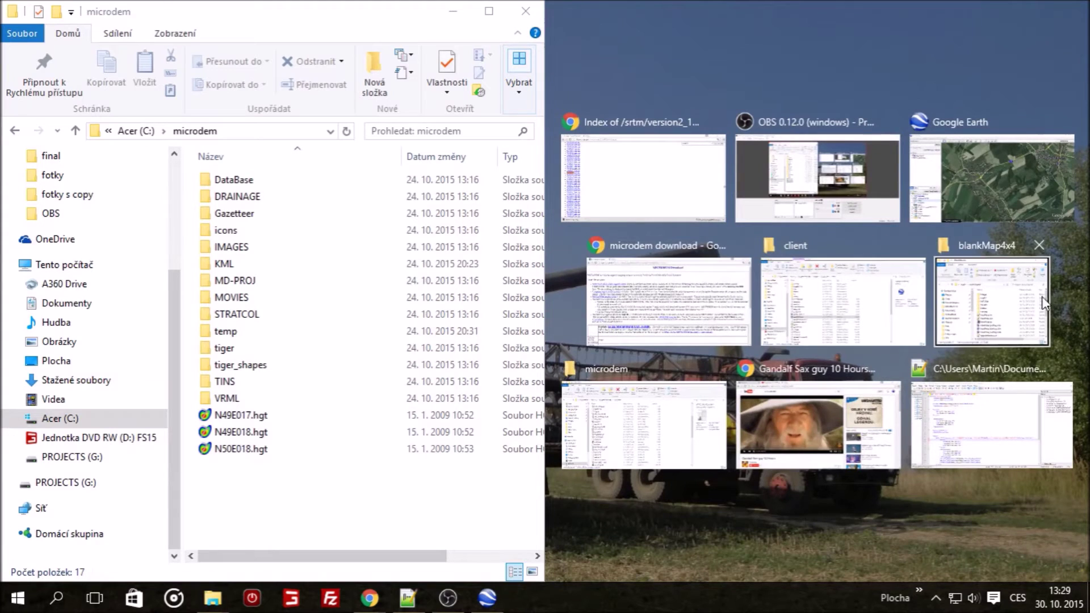
left_click(638, 452)
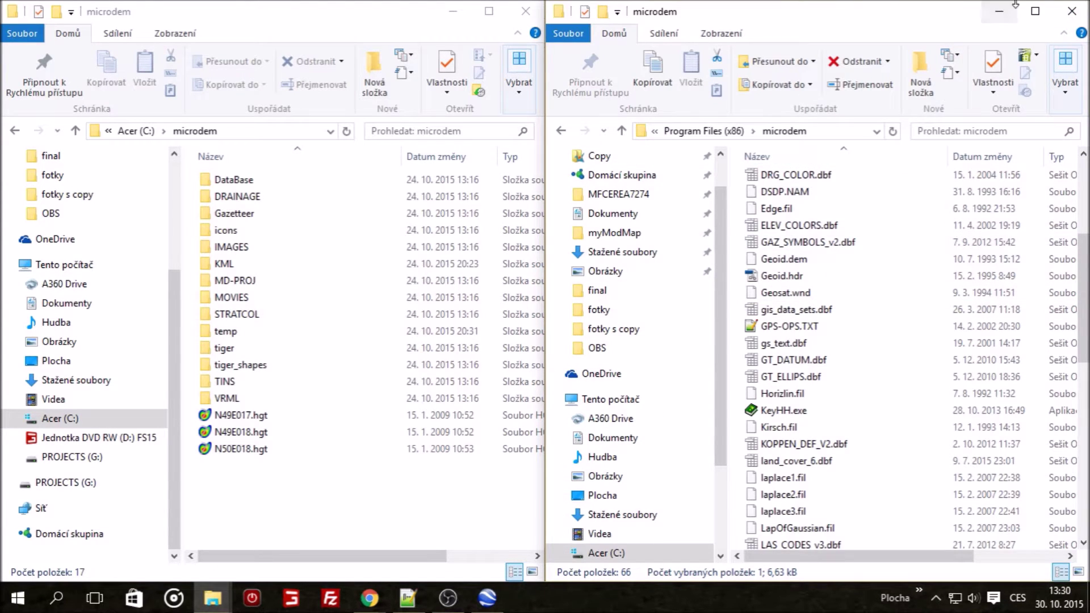
left_click(999, 12)
- Shrink the Chrome window, open the downloaded N49E018.hgt (1).zip in WinRAR beside the microdem folder, and select N49E018.hgt inside it
left_click(675, 381)
double_click(658, 8)
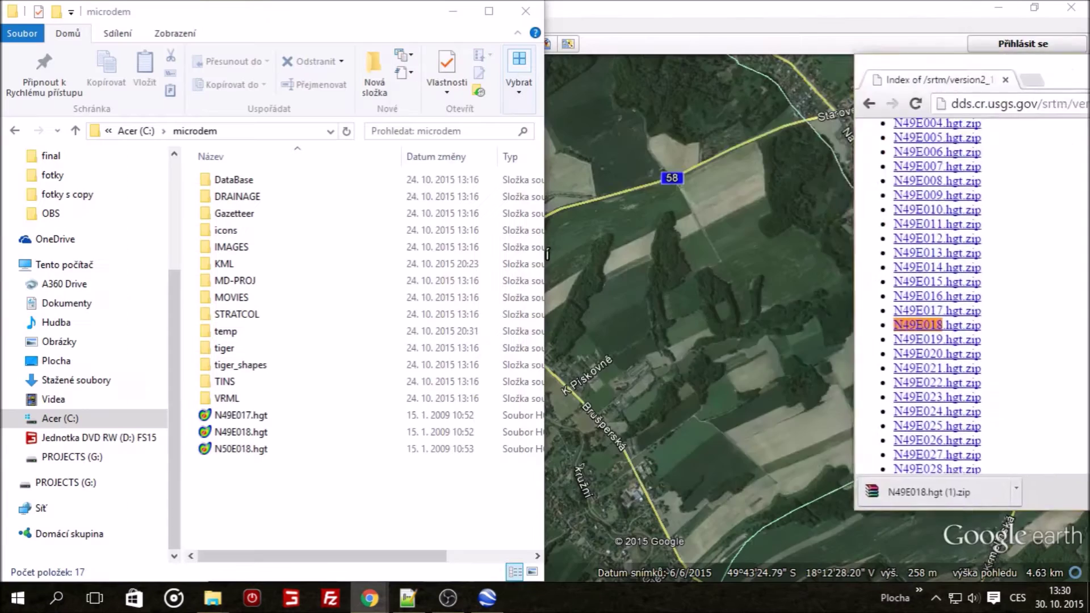
left_click_drag(877, 74, 600, 80)
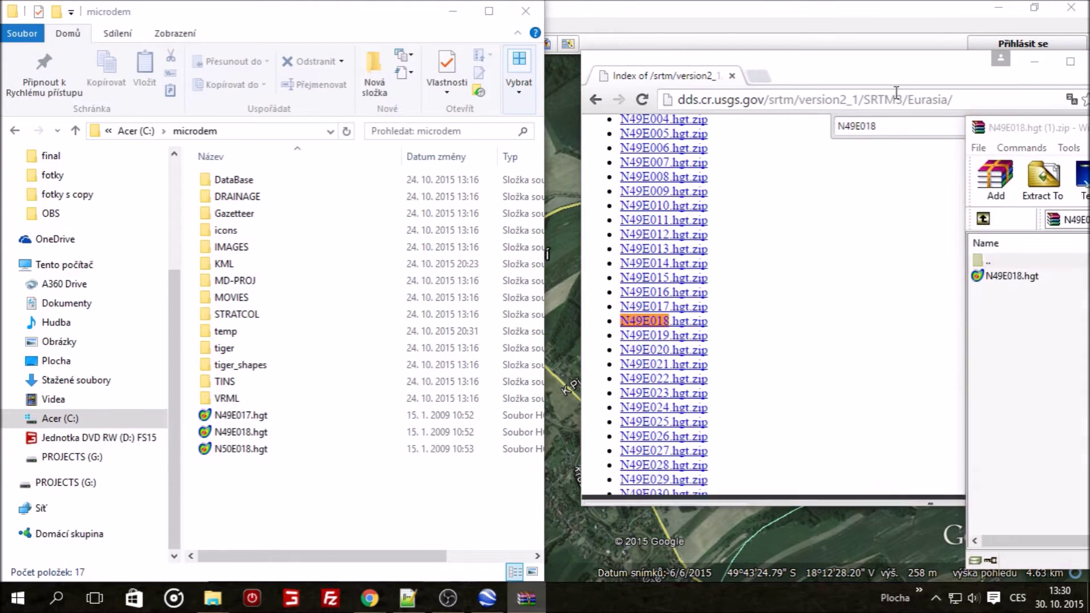
left_click_drag(1027, 127, 664, 58)
left_click(651, 207)
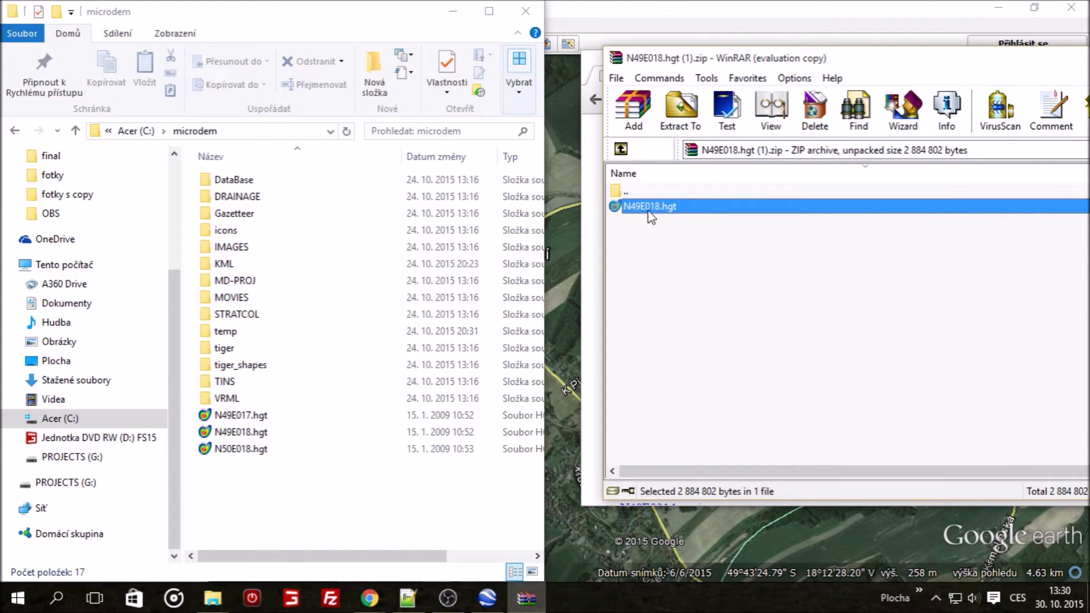
- Select the N49E018.hgt file already in the C: drive's microdem folder, and close the archive and browser windows
left_click(220, 475)
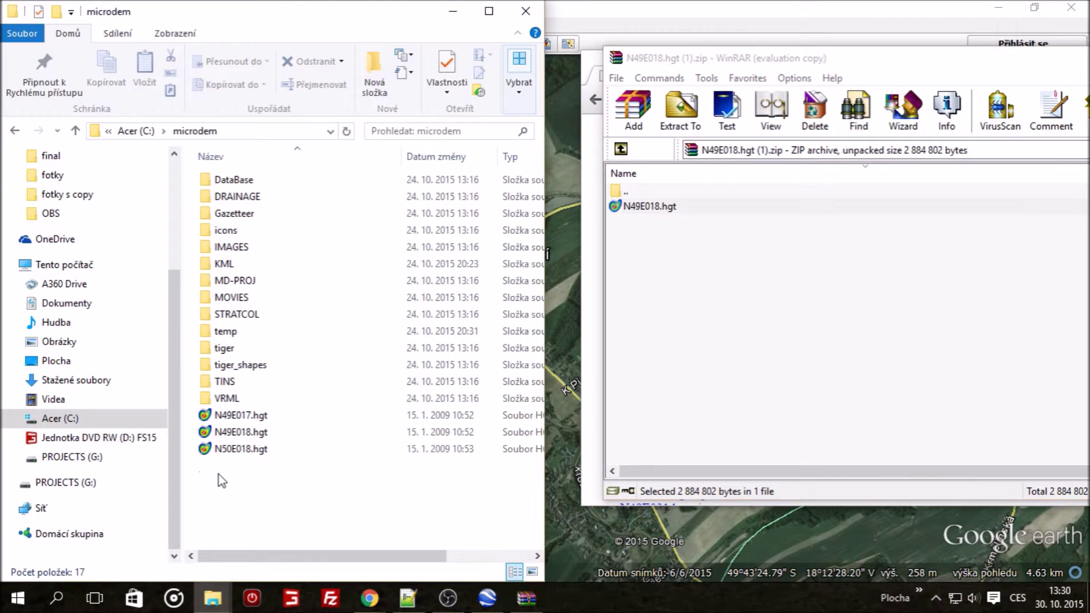
left_click(233, 432)
left_click(865, 65)
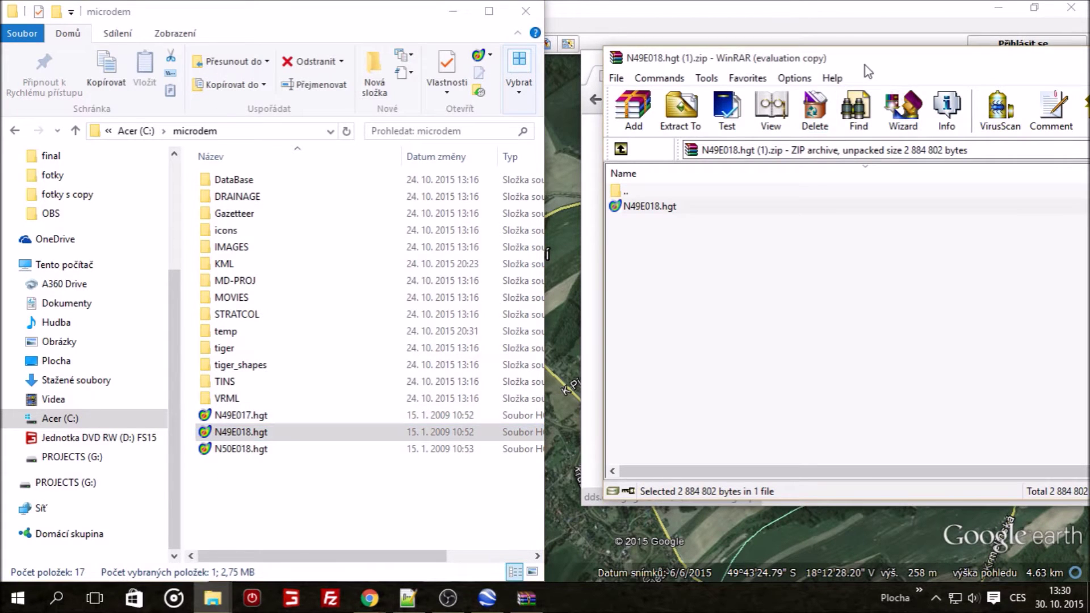
key("Escape")
left_click_drag(898, 59, 861, 7)
left_click(1071, 9)
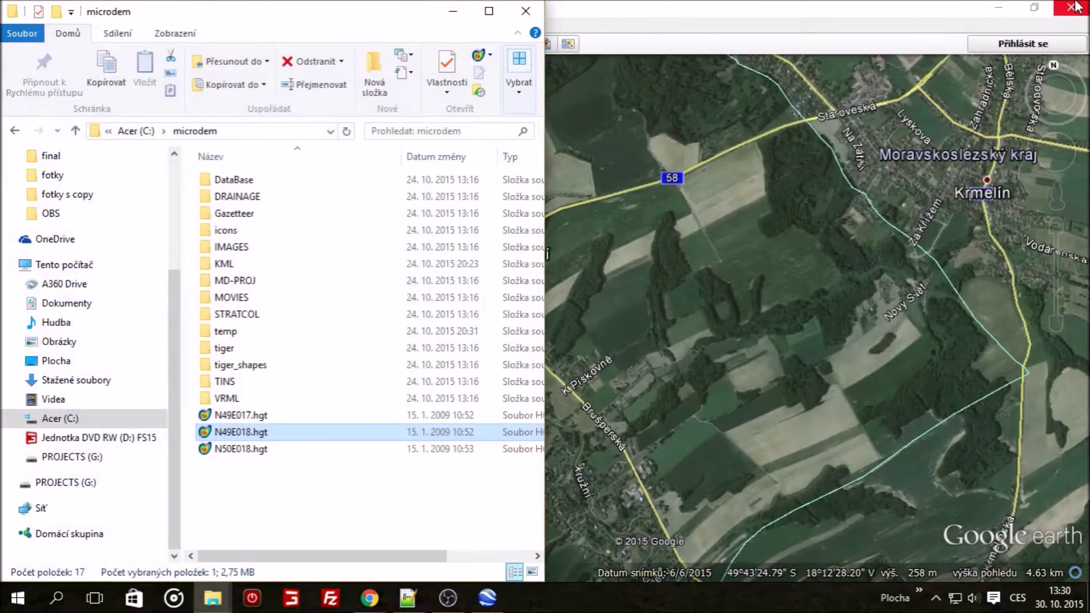
- Bring back the Program Files (x86) microdem folder window and launch microdem.exe from it
left_click(220, 606)
left_click(201, 528)
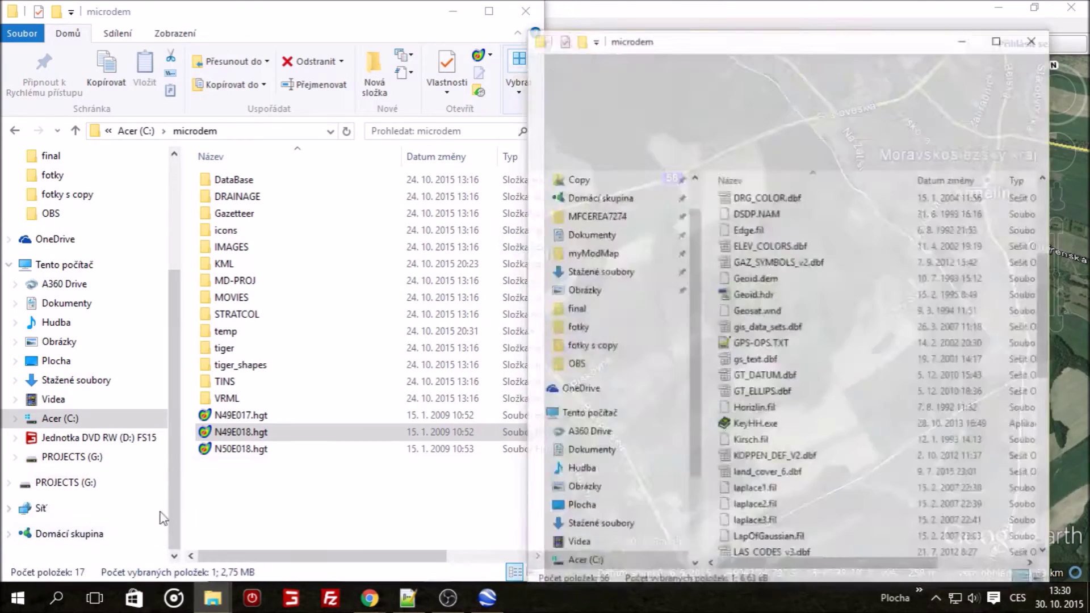
scroll(806, 312, "up", 3)
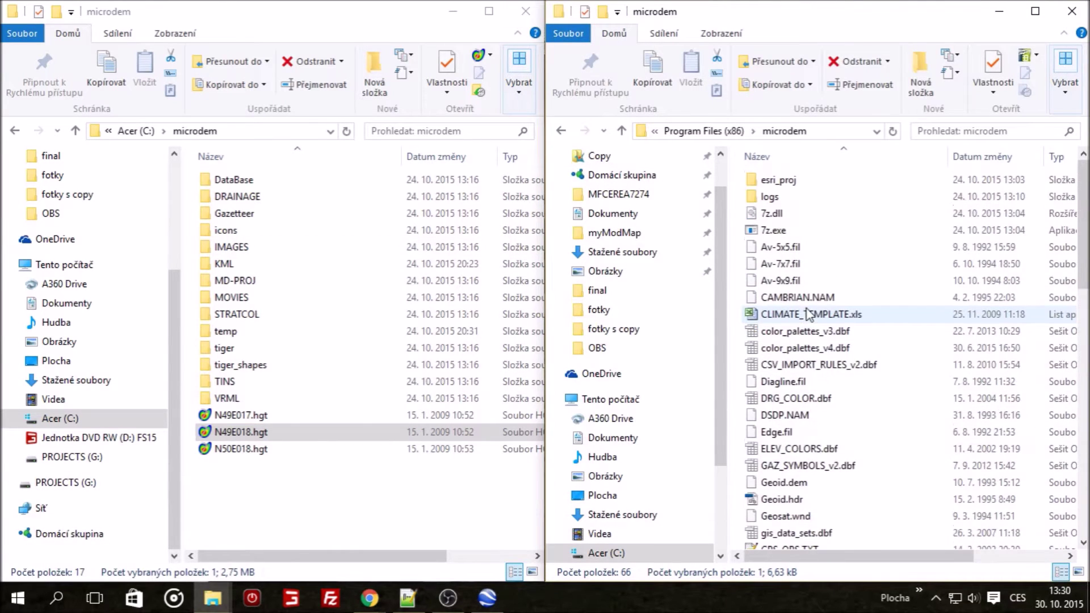
scroll(808, 313, "down", 10)
scroll(812, 272, "down", 4)
scroll(801, 249, "up", 3)
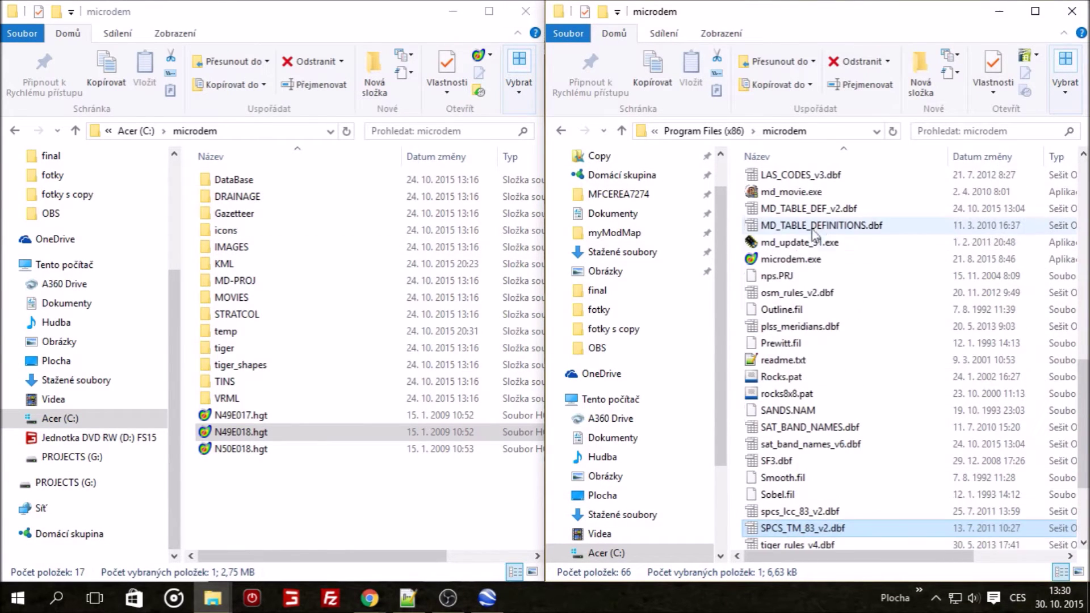
left_click(777, 259)
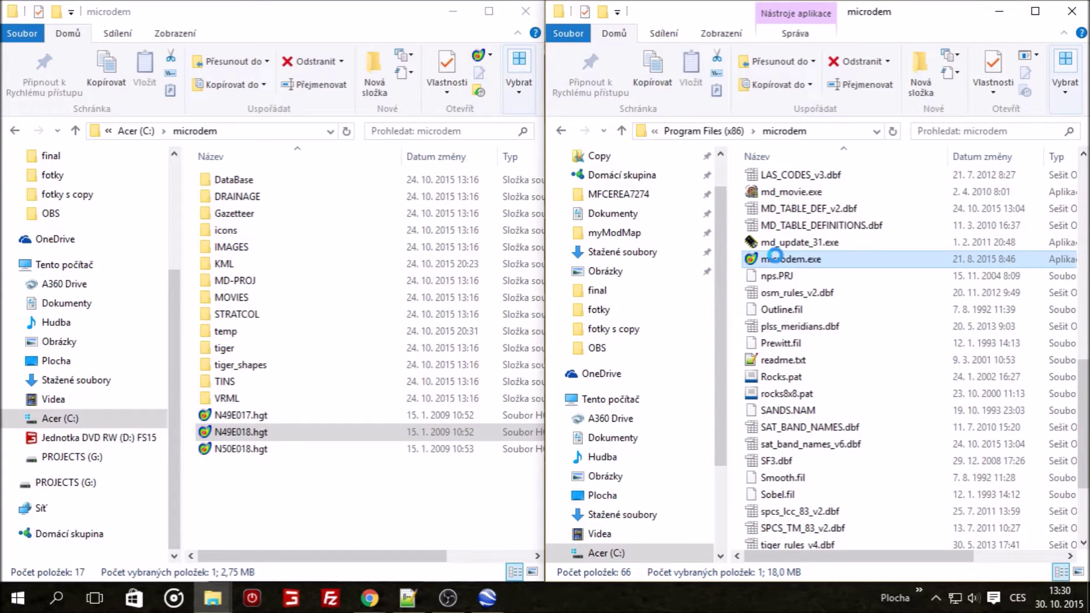
- Start MicroDEM, decline setting the FW_tools/GDAL locations, and dismiss the gdal_translate.exe file chooser and the splash window
right_click(776, 257)
left_click(832, 220)
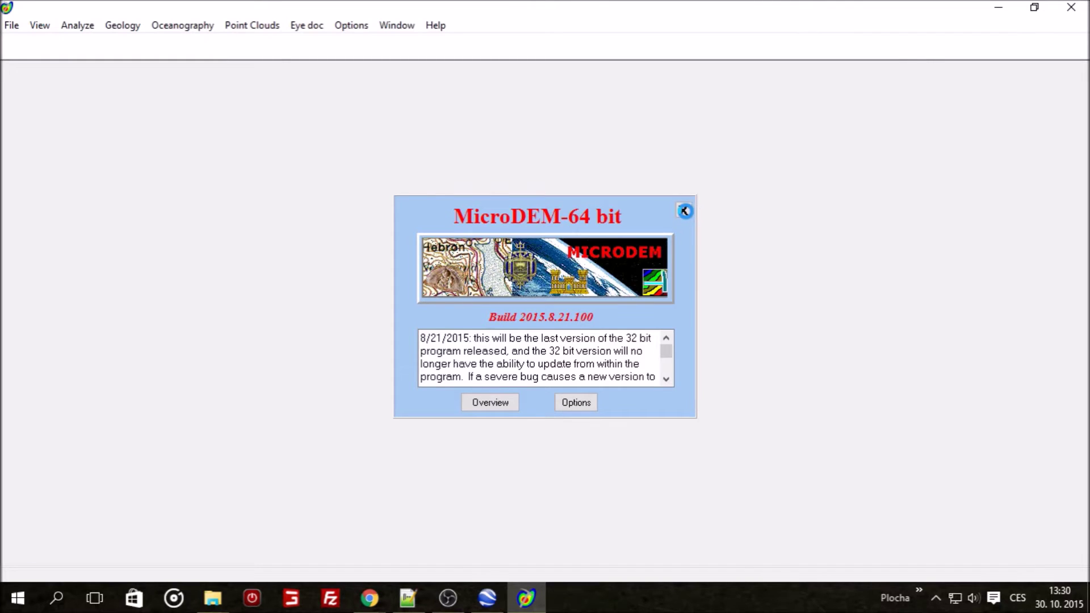
left_click(685, 211)
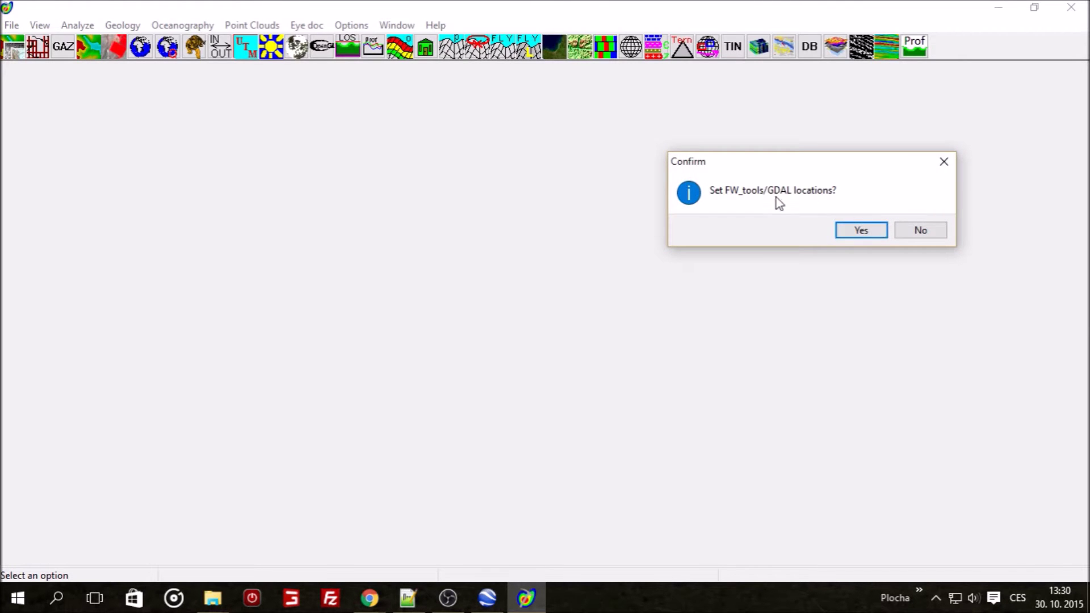
left_click(919, 230)
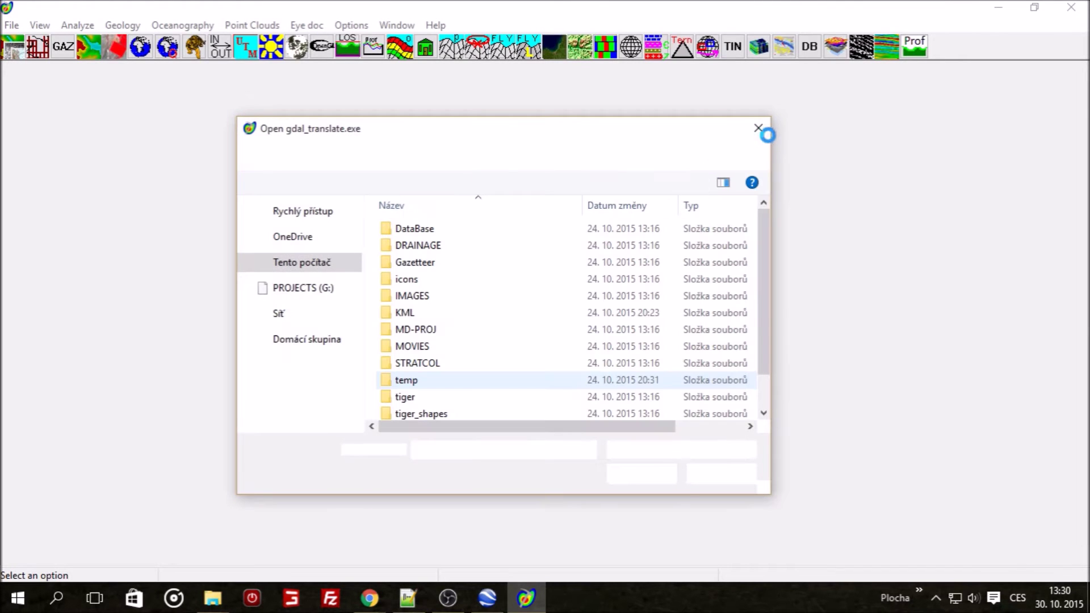
left_click(760, 129)
left_click(757, 129)
left_click(757, 127)
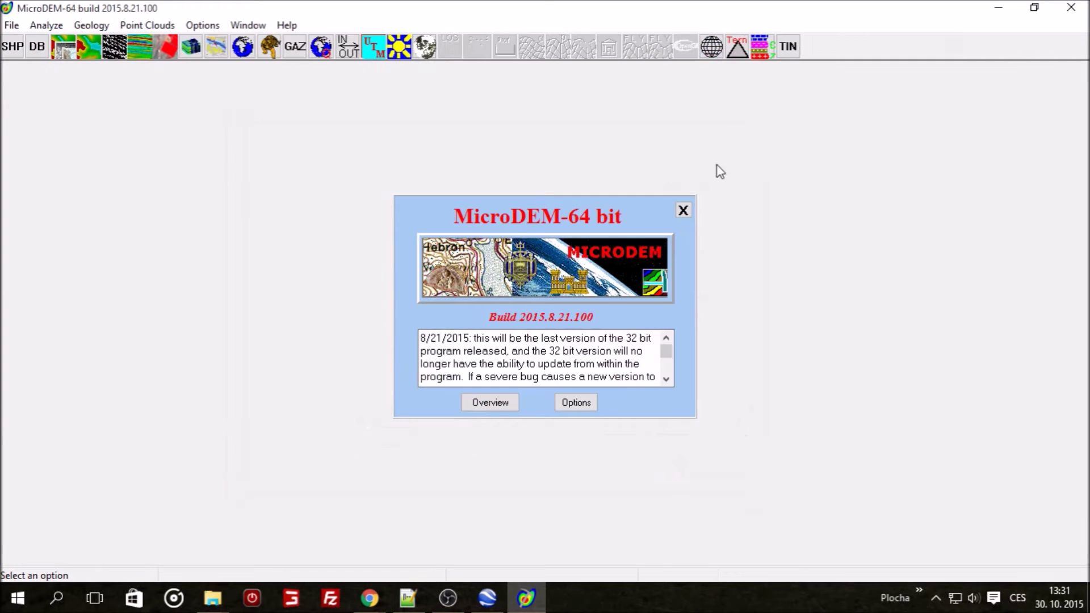
left_click(682, 210)
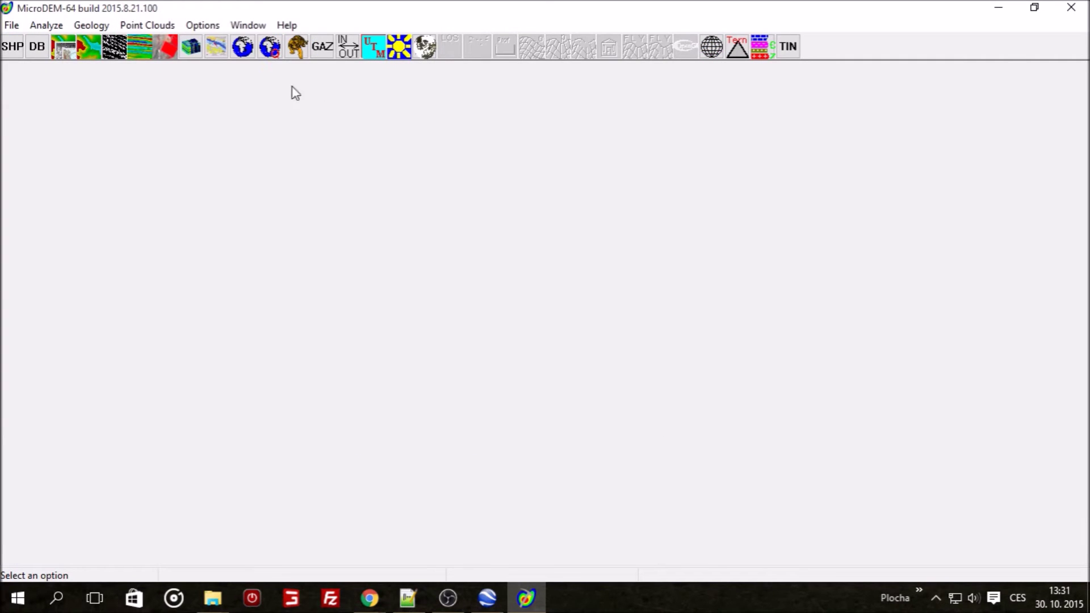
- Open the elevation tile N49E018.hgt from the C: drive's microdem folder as a DEM
left_click(80, 42)
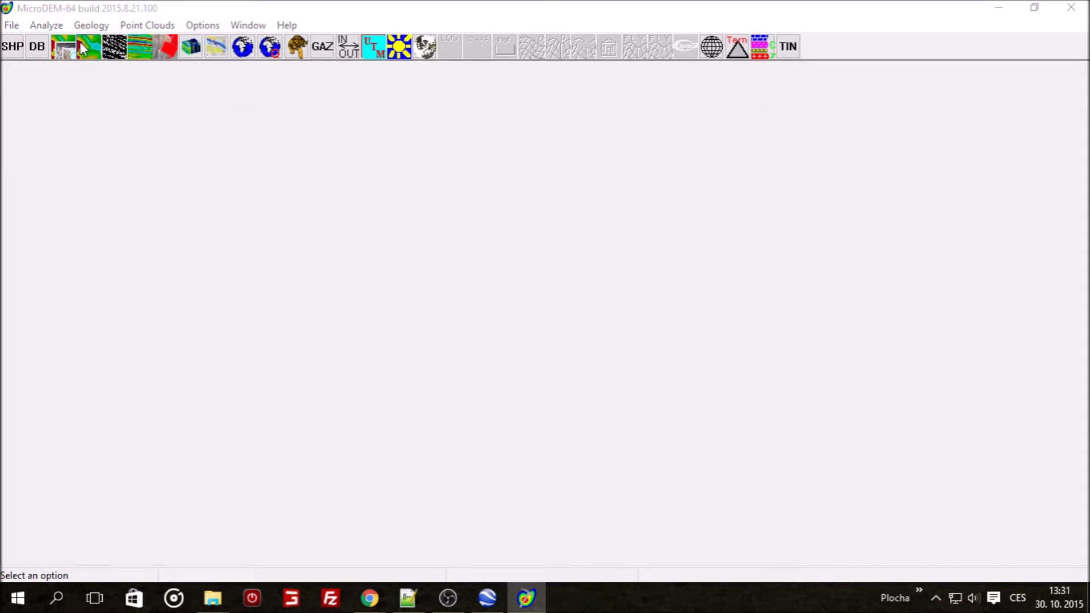
left_click(426, 314)
scroll(430, 318, "down", 2)
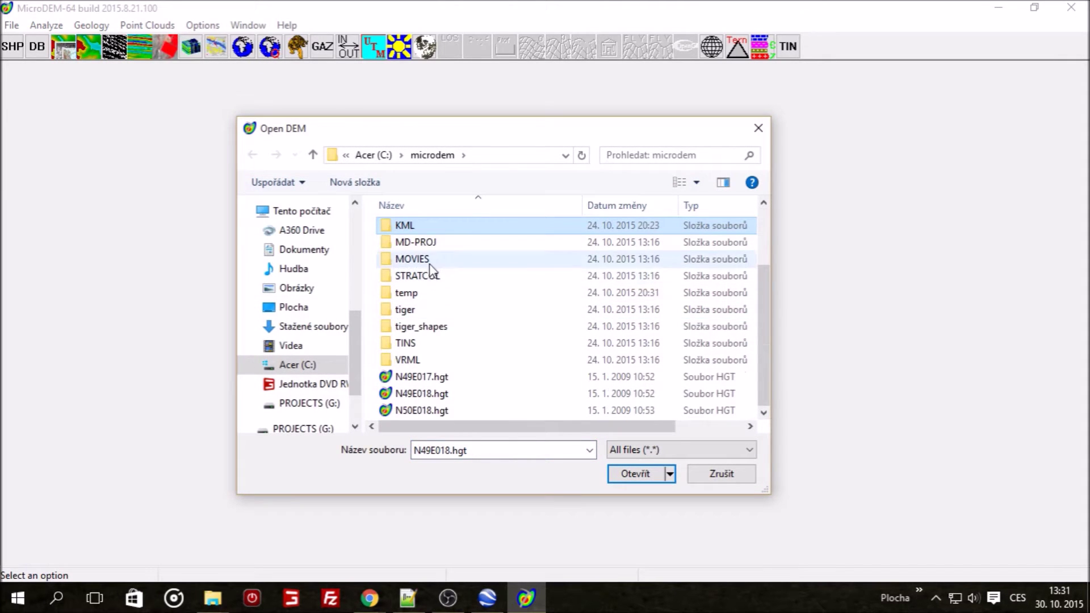
left_click(434, 393)
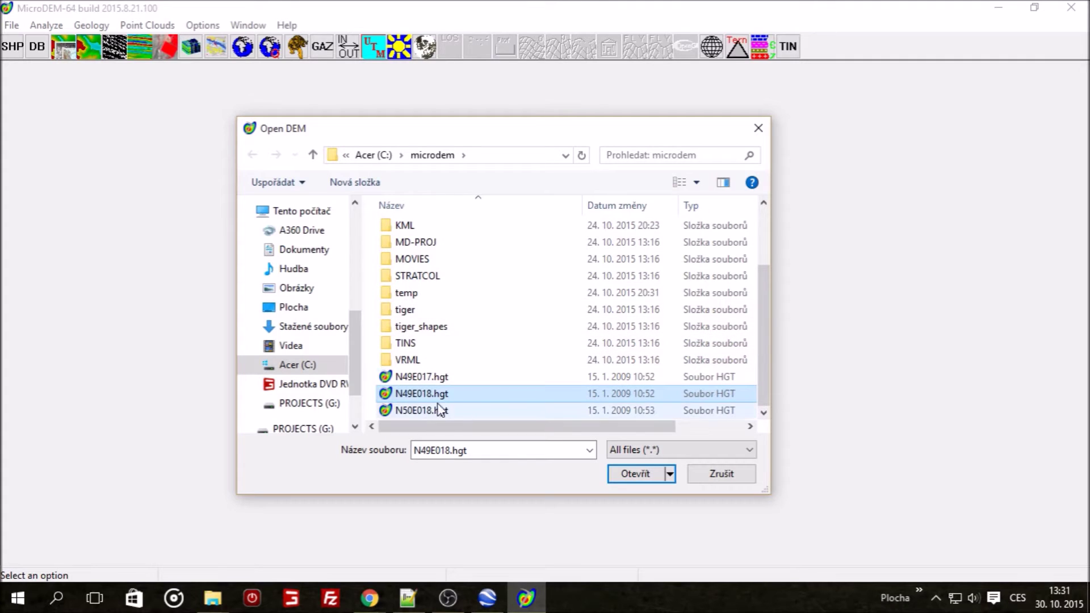
double_click(452, 397)
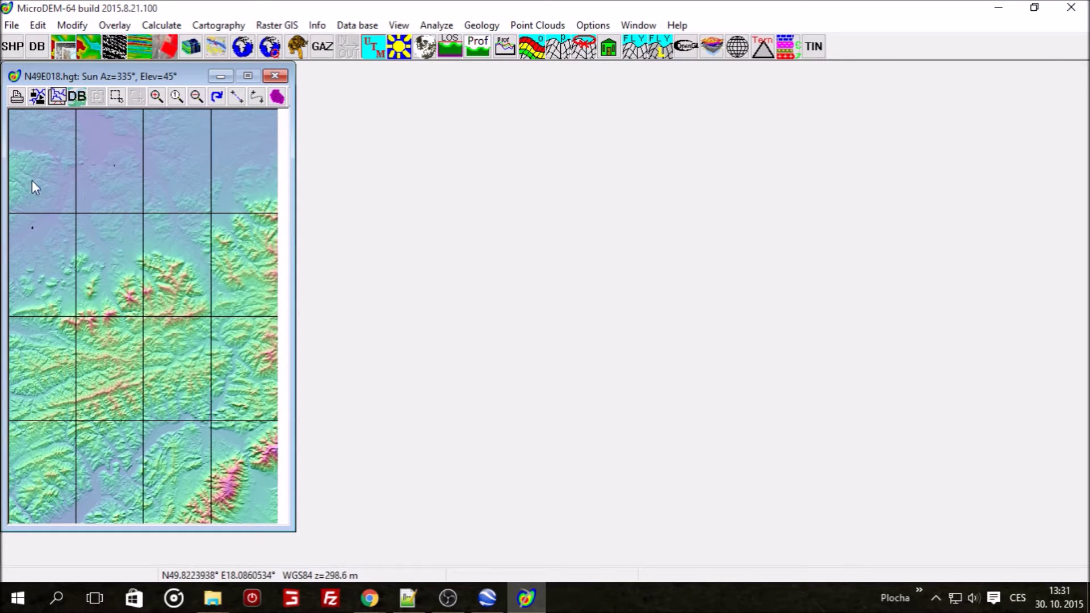
- Check the grid and graticule options of the N49E018.hgt map, accepting the file-path warnings and keeping the options unchanged
right_click(108, 193)
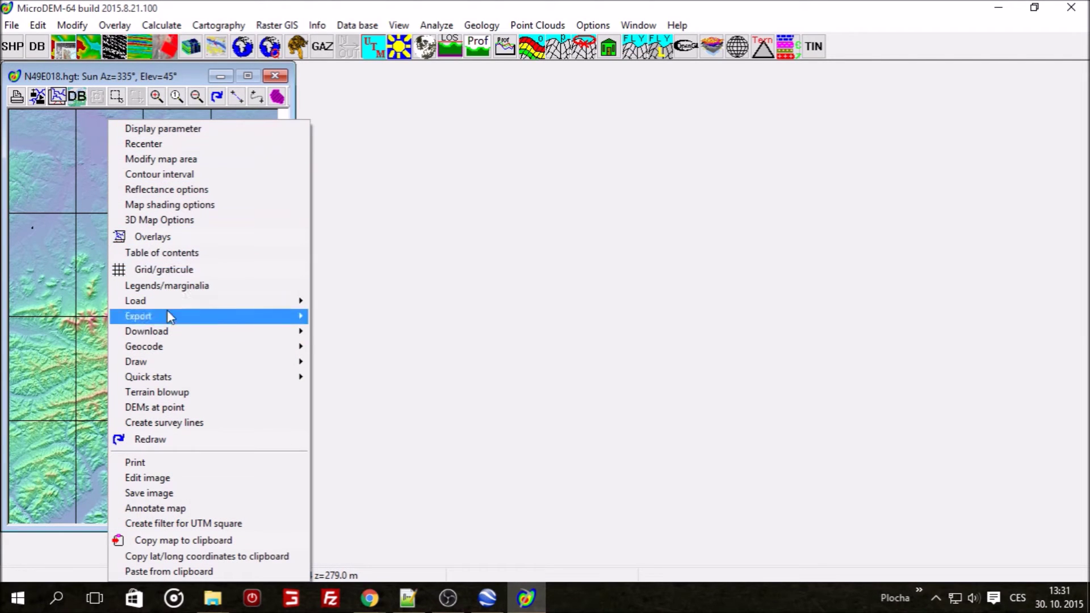
left_click(178, 269)
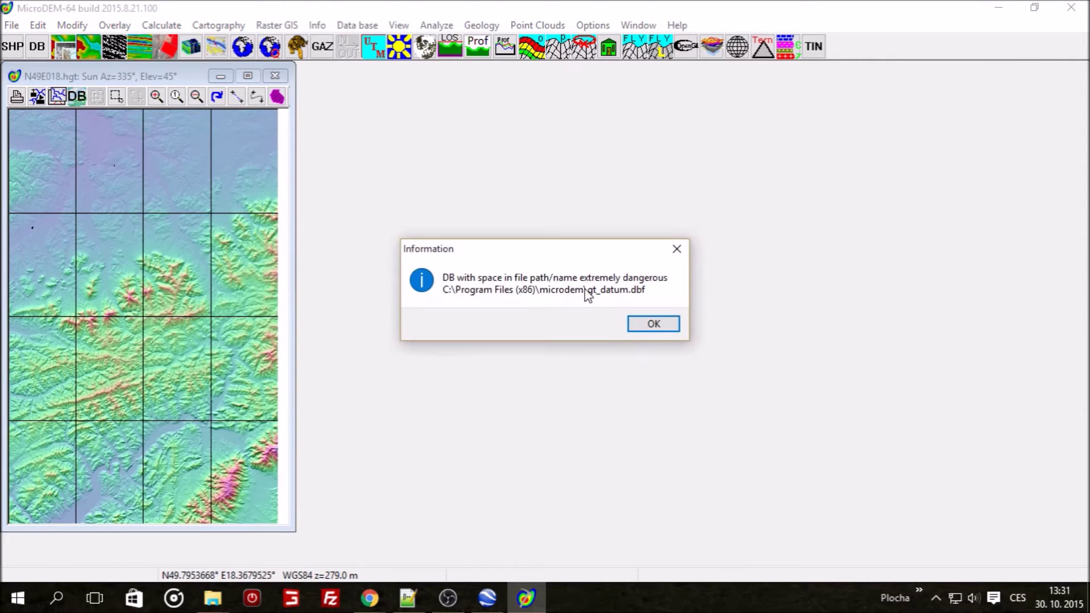
left_click(647, 325)
left_click(648, 324)
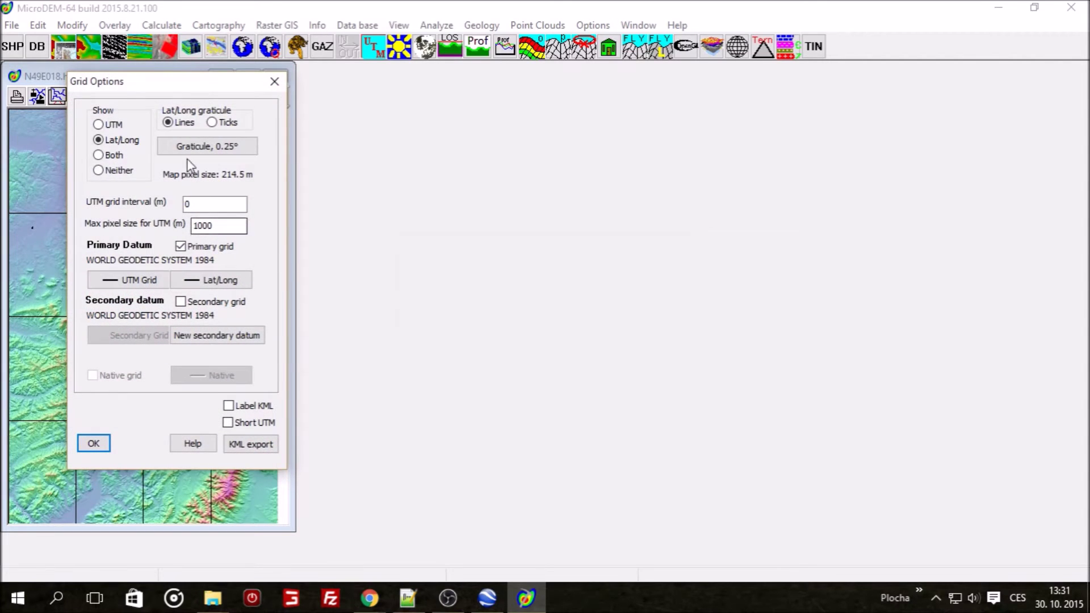
left_click_drag(205, 83, 626, 105)
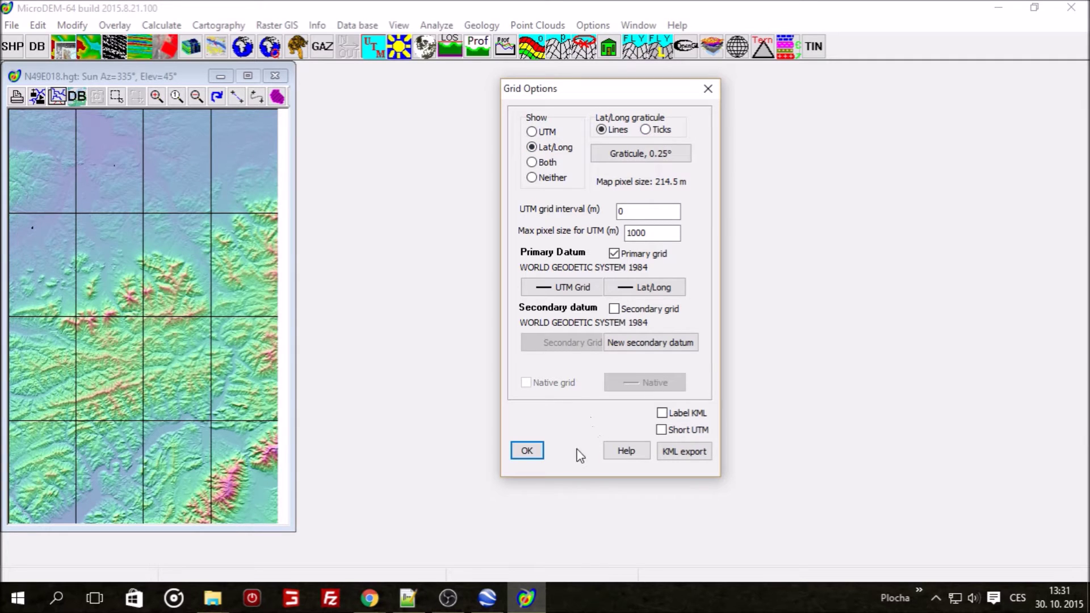
left_click(525, 451)
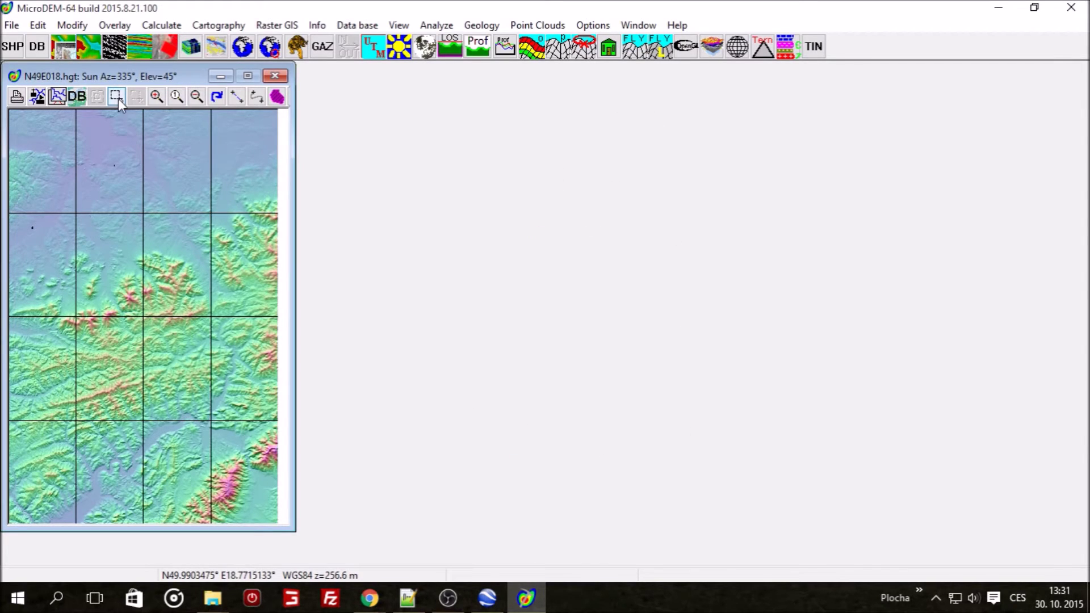
- Turn off the Grids overlay on the N49E018.hgt map and recheck the overlay settings
left_click(59, 97)
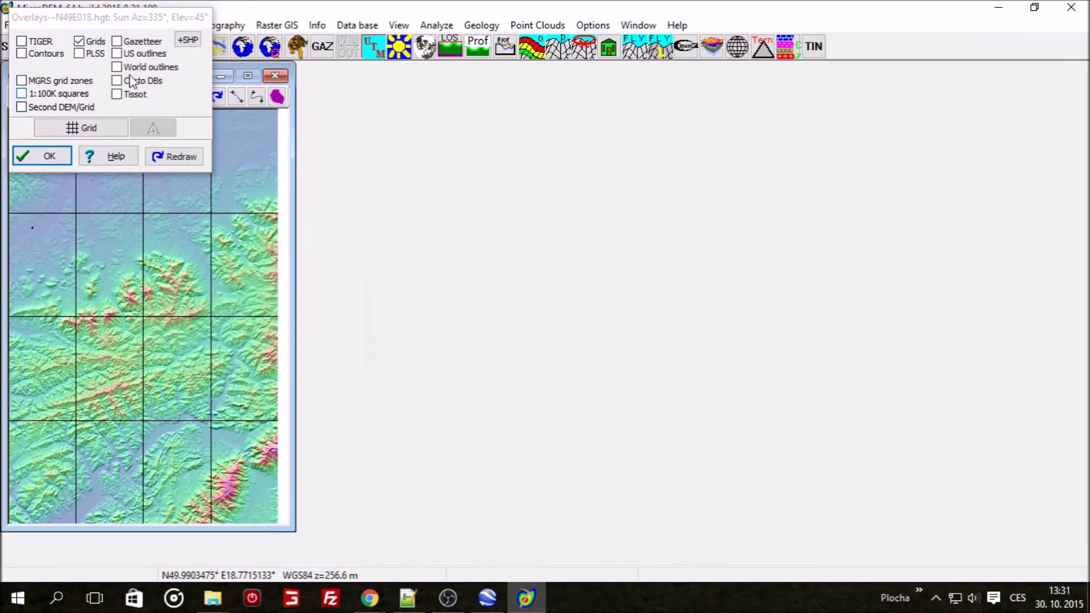
left_click_drag(113, 20, 610, 116)
left_click(574, 131)
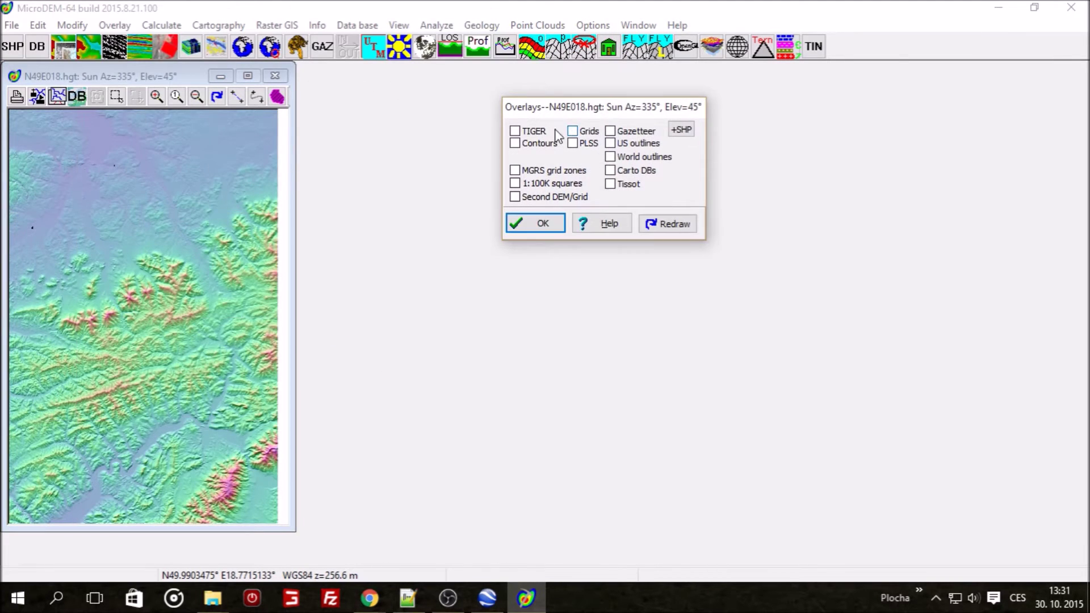
left_click(540, 227)
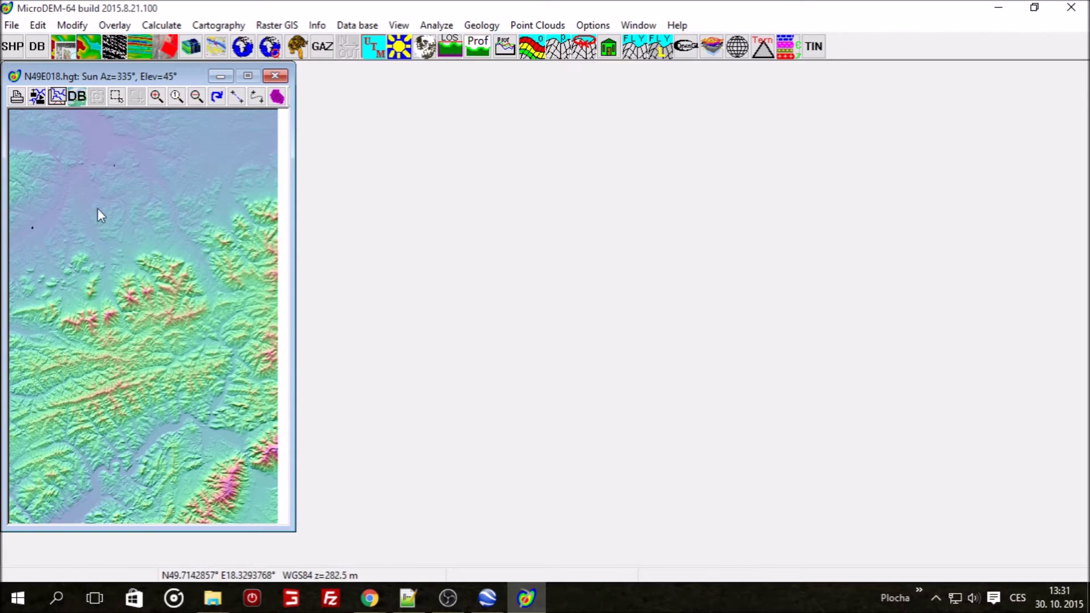
left_click(56, 97)
left_click_drag(102, 23, 616, 111)
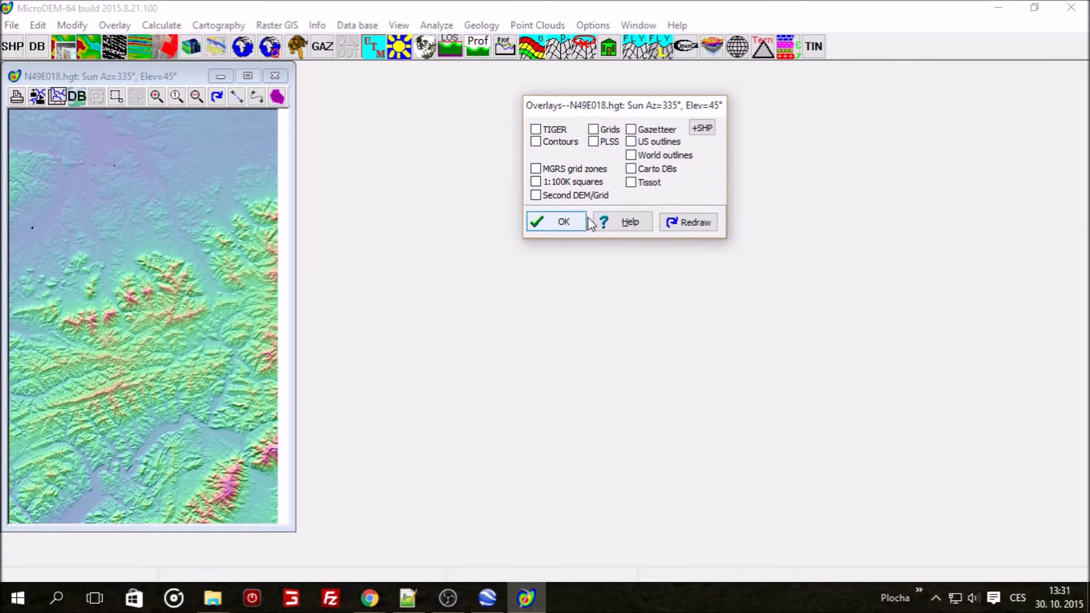
left_click(546, 221)
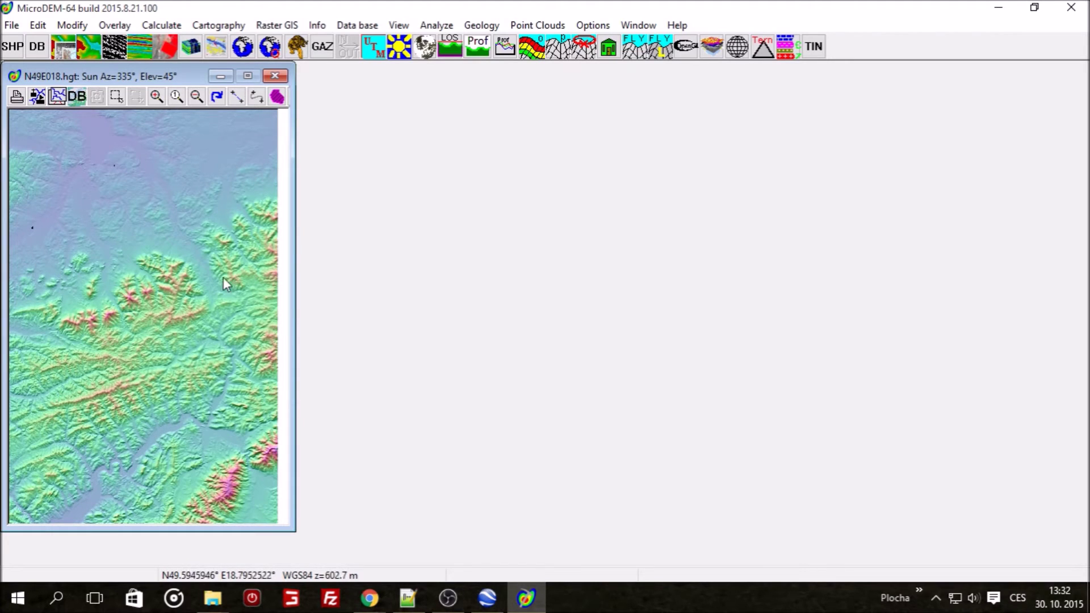
- Export the map to Google Earth with the preset KML map overlay options, as map and overlays in PNG format
left_click(12, 25)
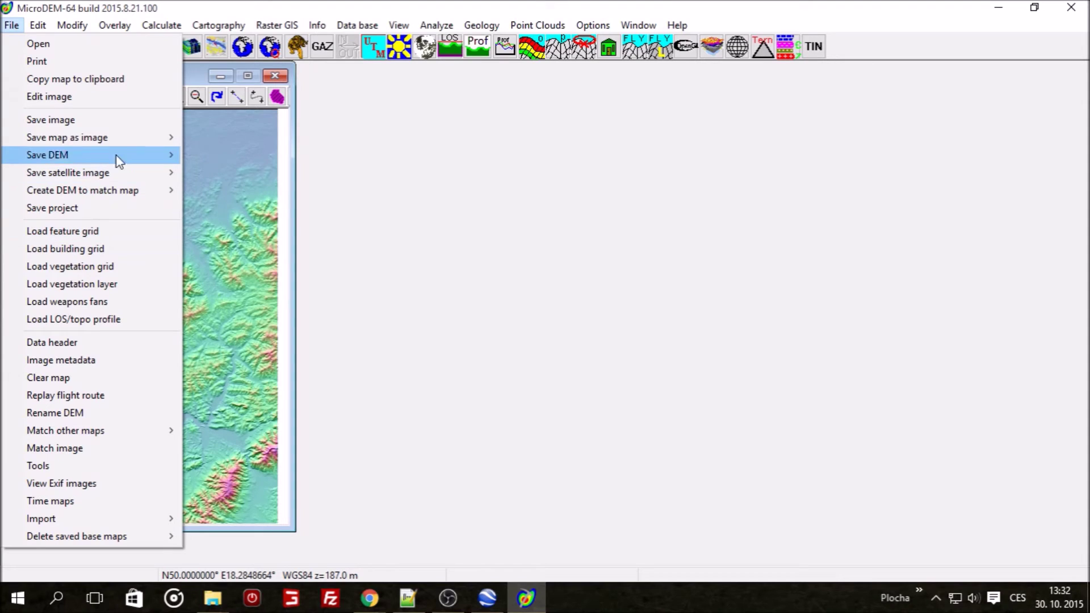
mouse_move(121, 137)
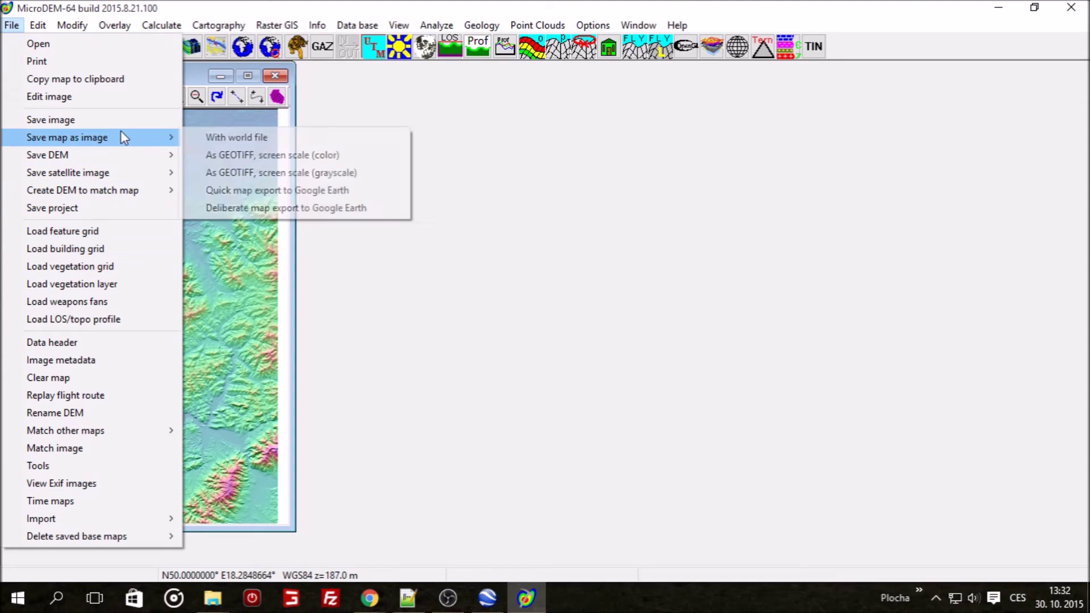
left_click(293, 194)
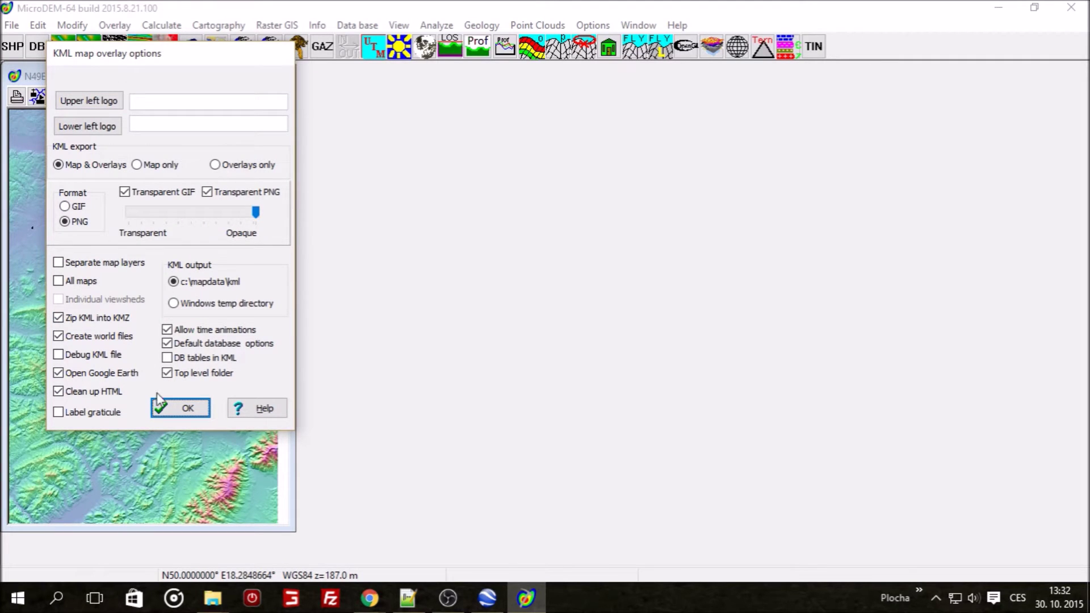
left_click(173, 409)
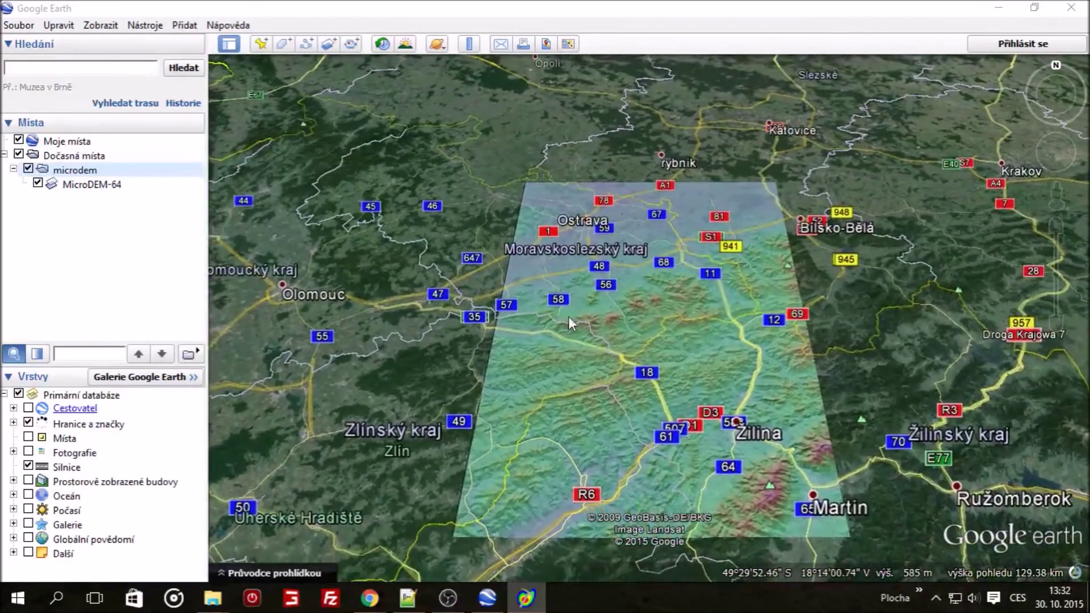
- Examine the exported overlay in Google Earth around Ostrava and close in on the area between Stará Ves nad Ondřejnicí and Krmelín
scroll(578, 257, "up", 5)
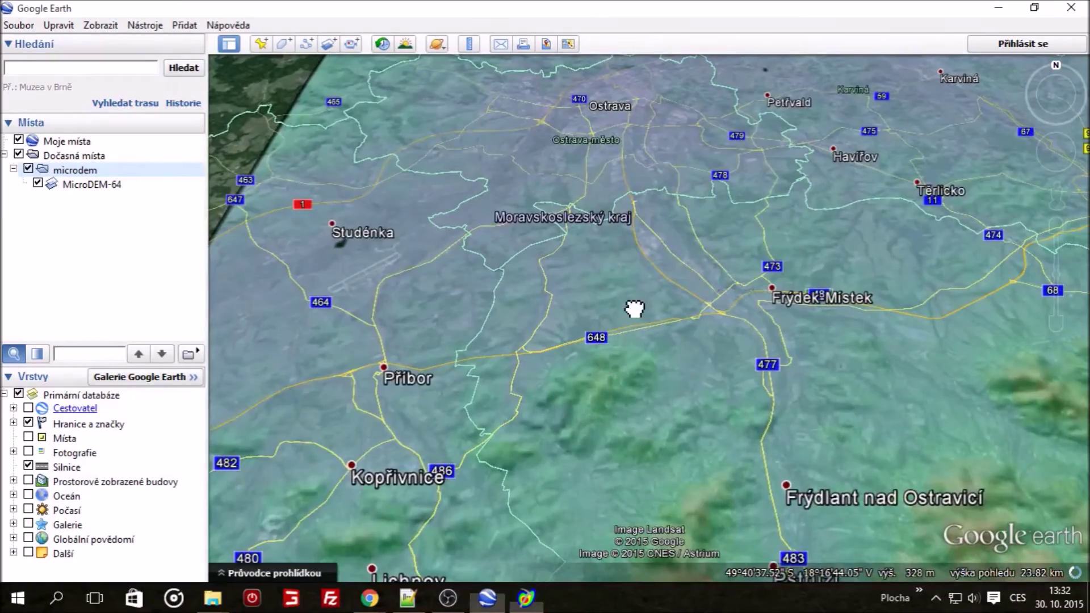
left_click_drag(635, 307, 632, 511)
left_click_drag(678, 289, 684, 403)
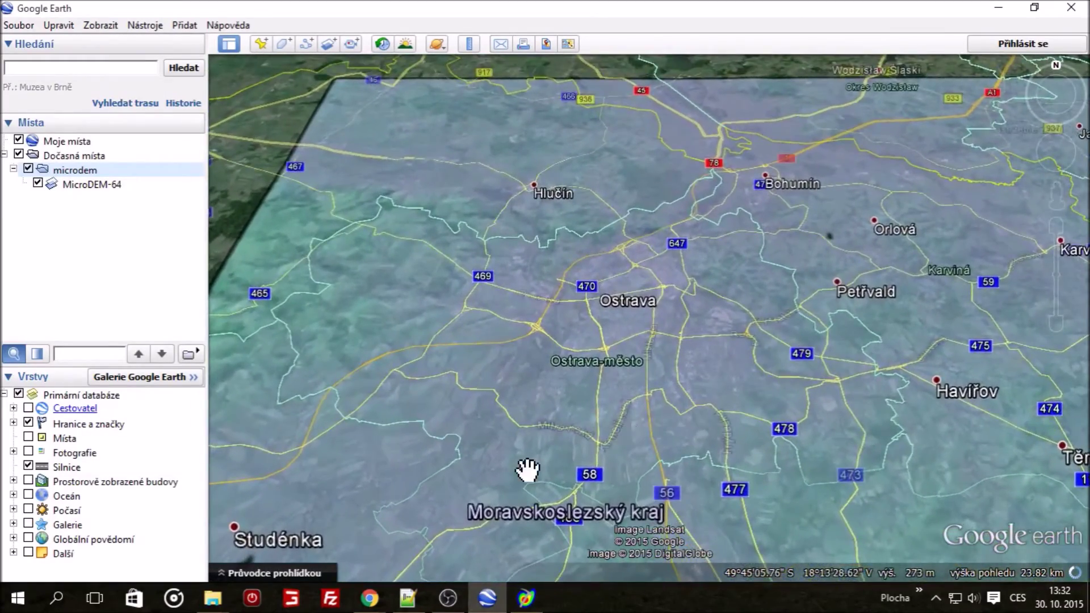
scroll(548, 464, "up", 3)
left_click_drag(562, 316, 571, 151)
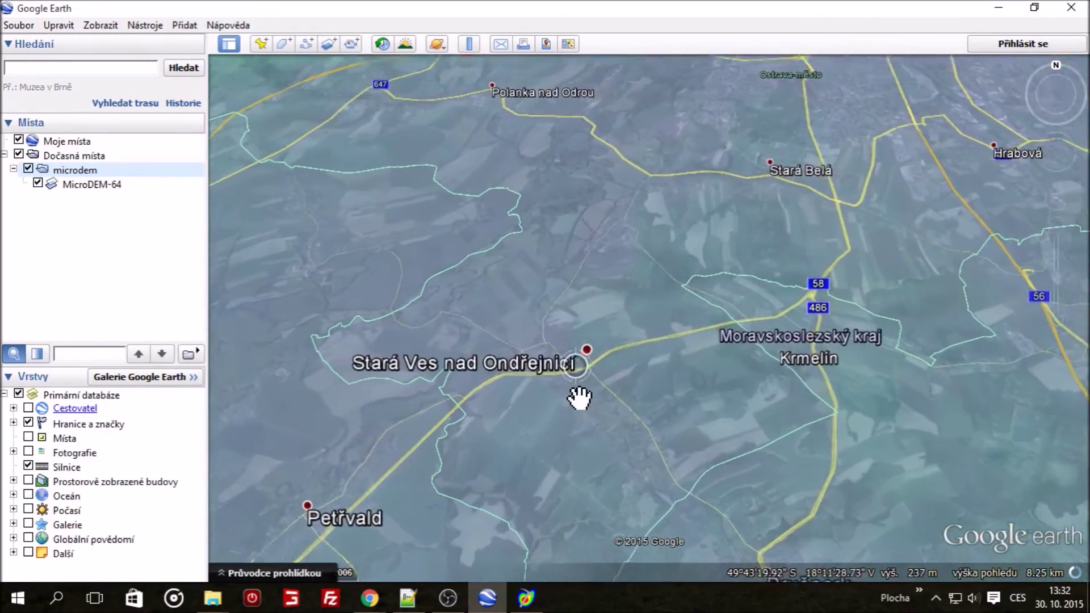
scroll(579, 398, "up", 2)
left_click(1053, 227)
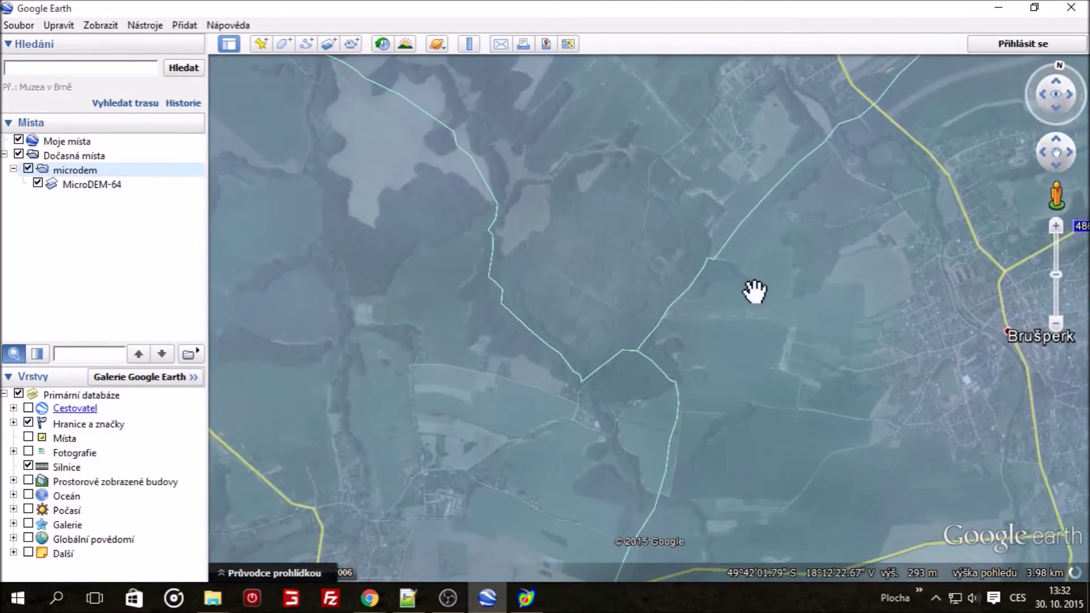
left_click_drag(754, 287, 608, 357)
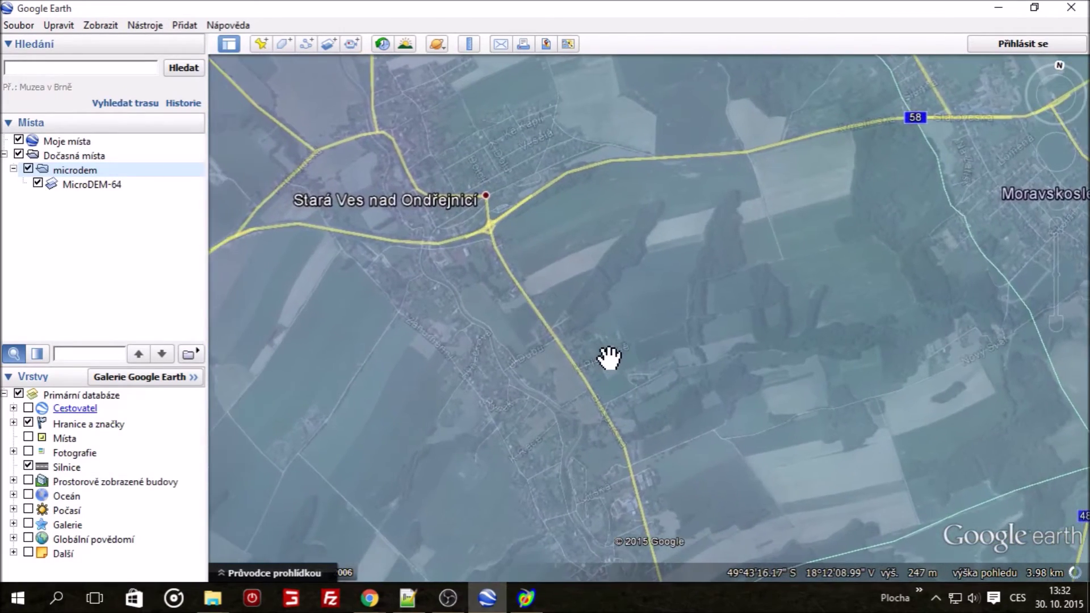
scroll(608, 357, "down", 2)
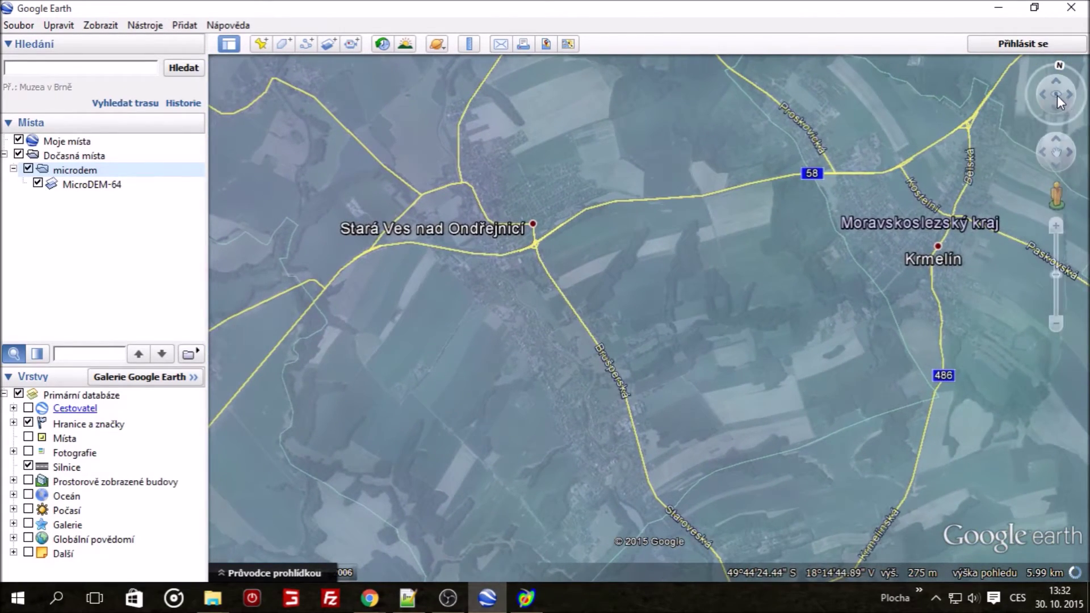
left_click(1044, 149)
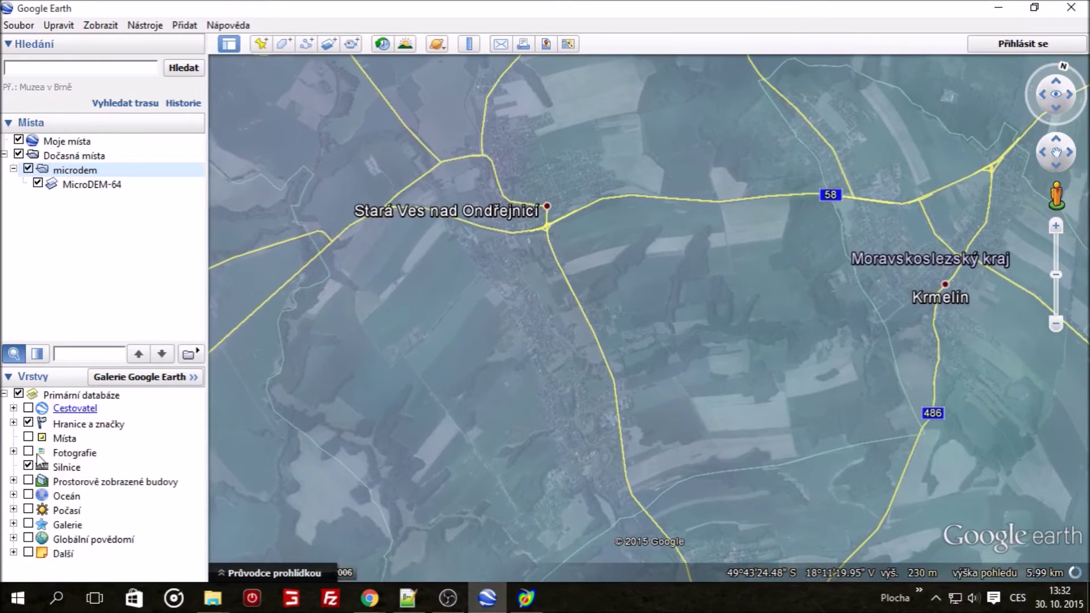
- Hide the borders and labels layer and the roads layer, and select the MicroDEM-64 overlay in the places list
left_click(30, 423)
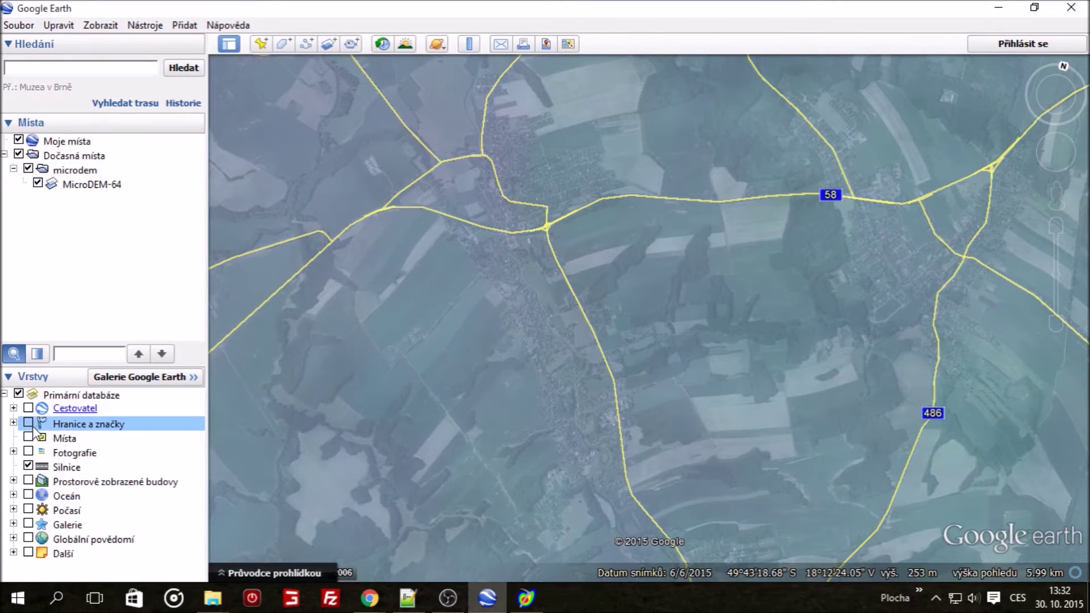
left_click(28, 466)
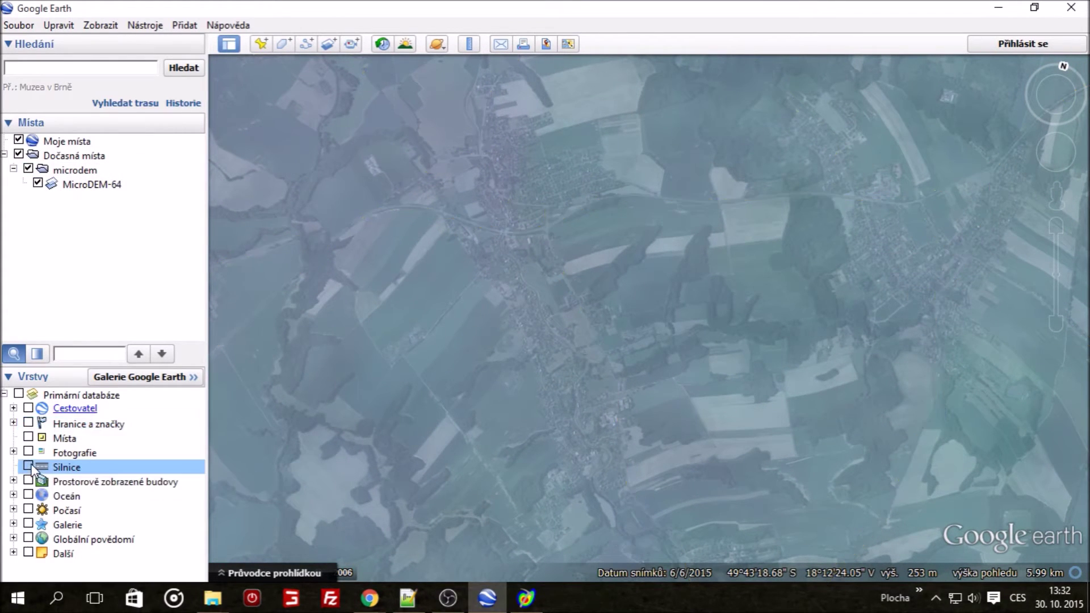
right_click(80, 187)
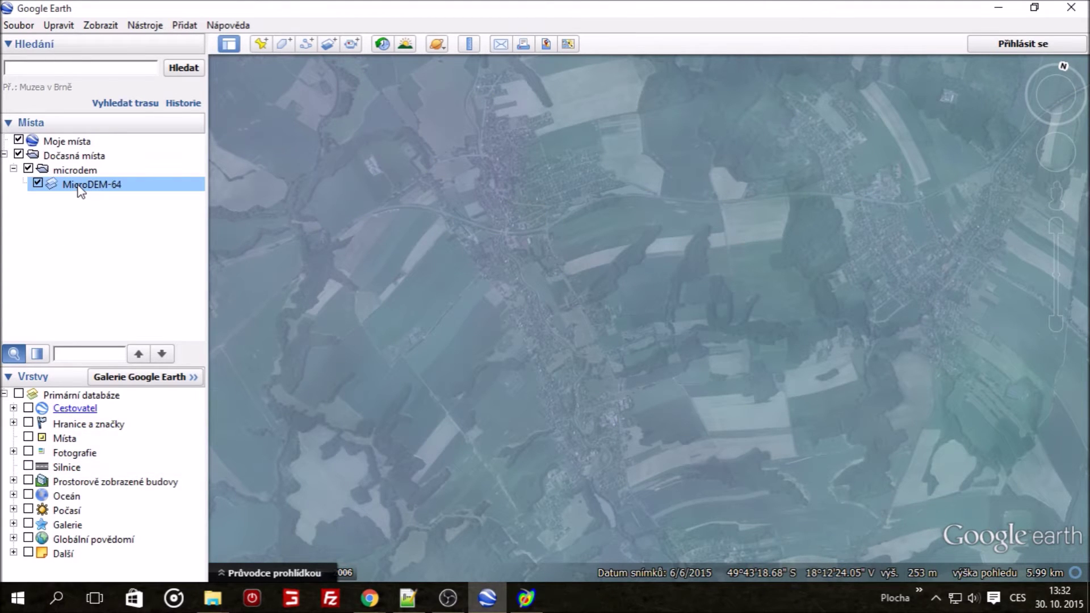
left_click(33, 284)
- Start a ruler path at the woods west of the elongated village and place its second corner in the fields northeast of it
left_click(468, 44)
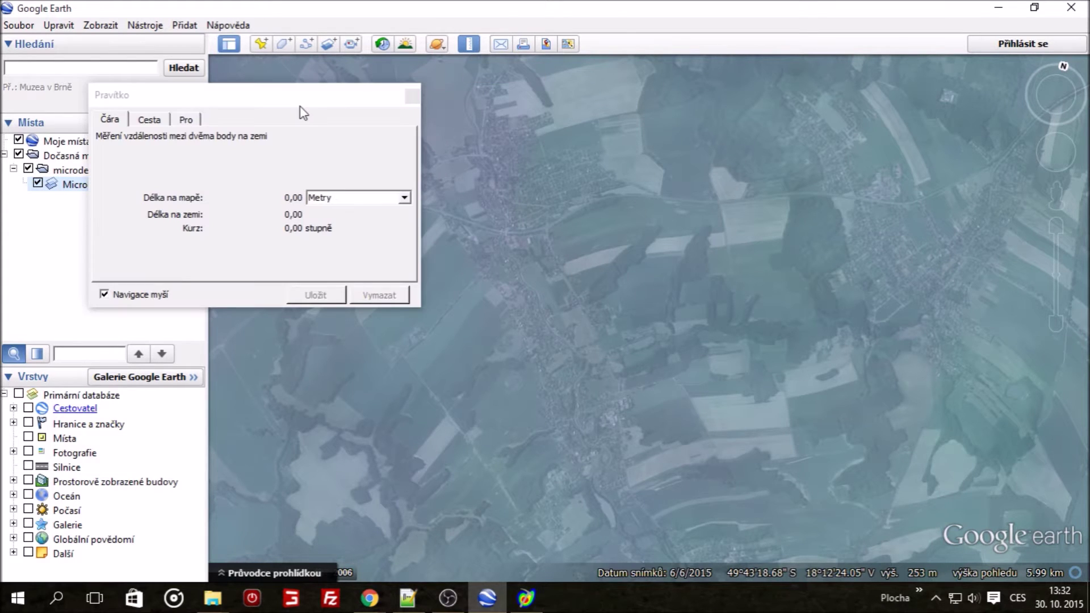
key("Escape")
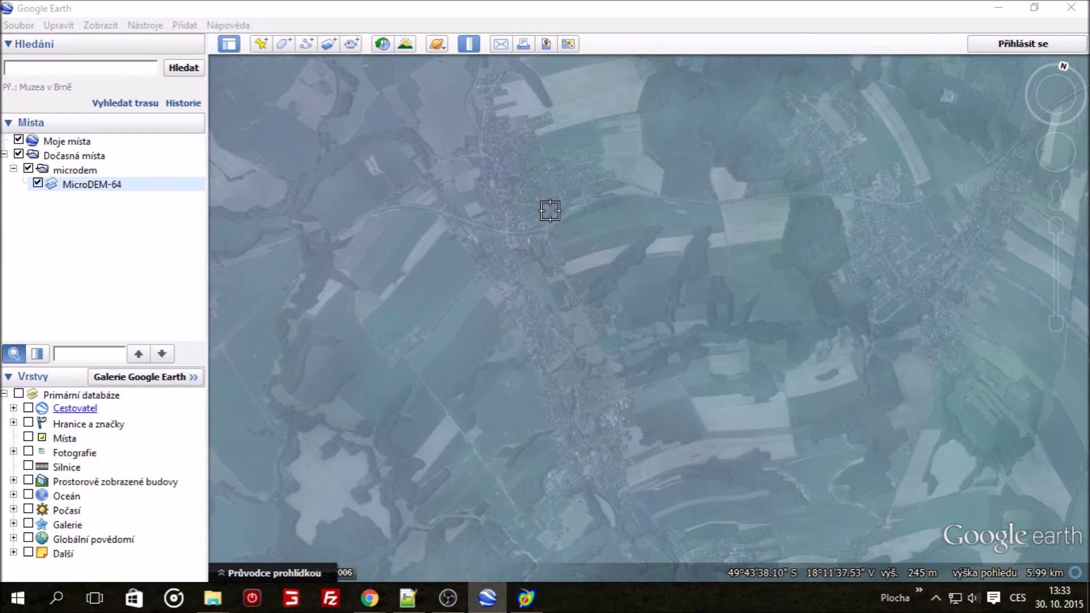
scroll(550, 209, "up", 2)
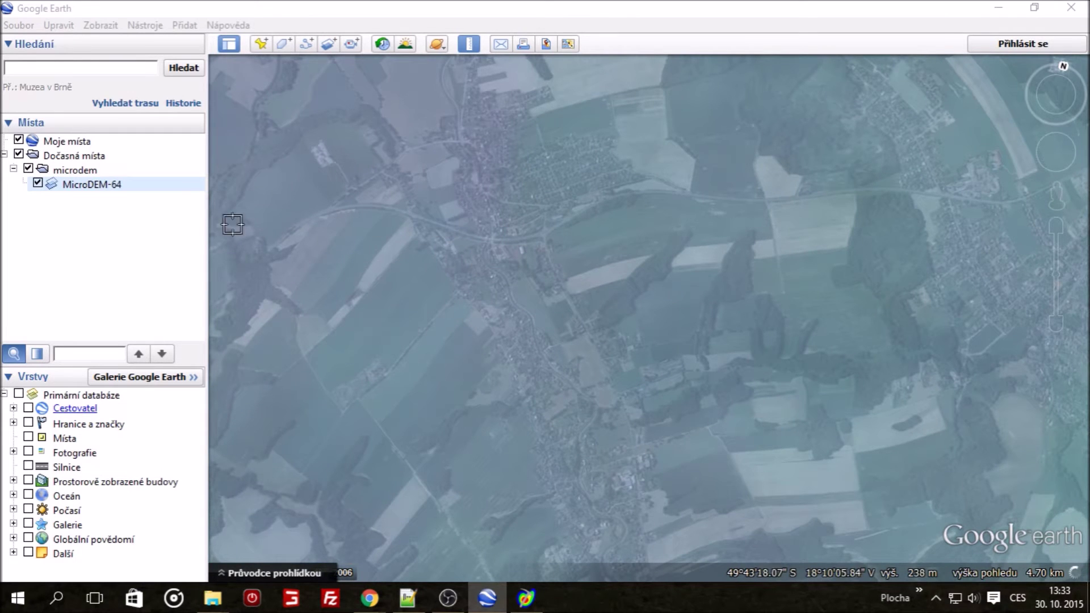
left_click(241, 256)
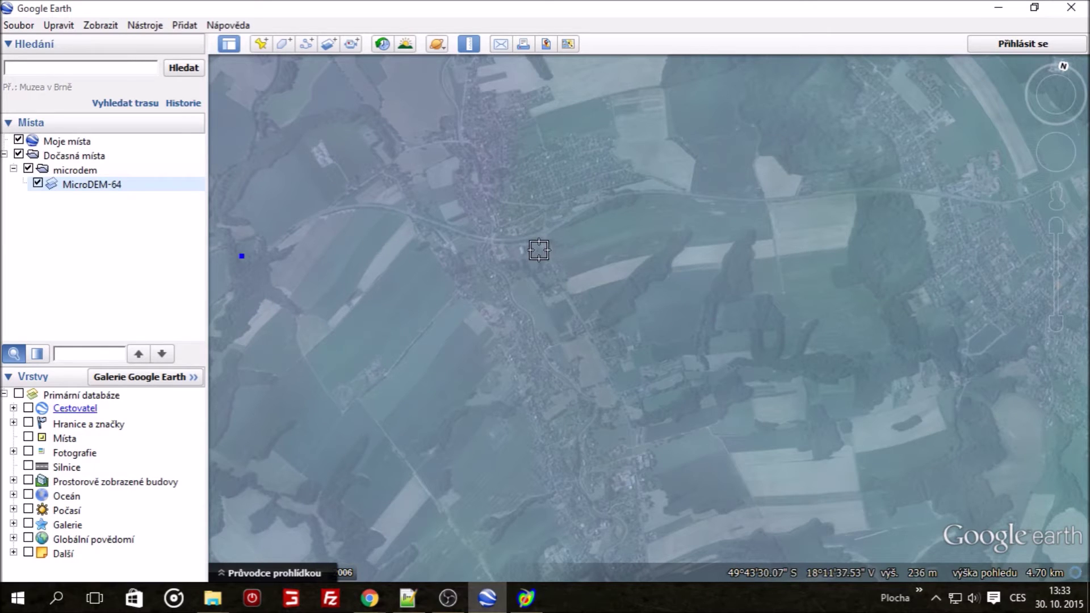
left_click(587, 244)
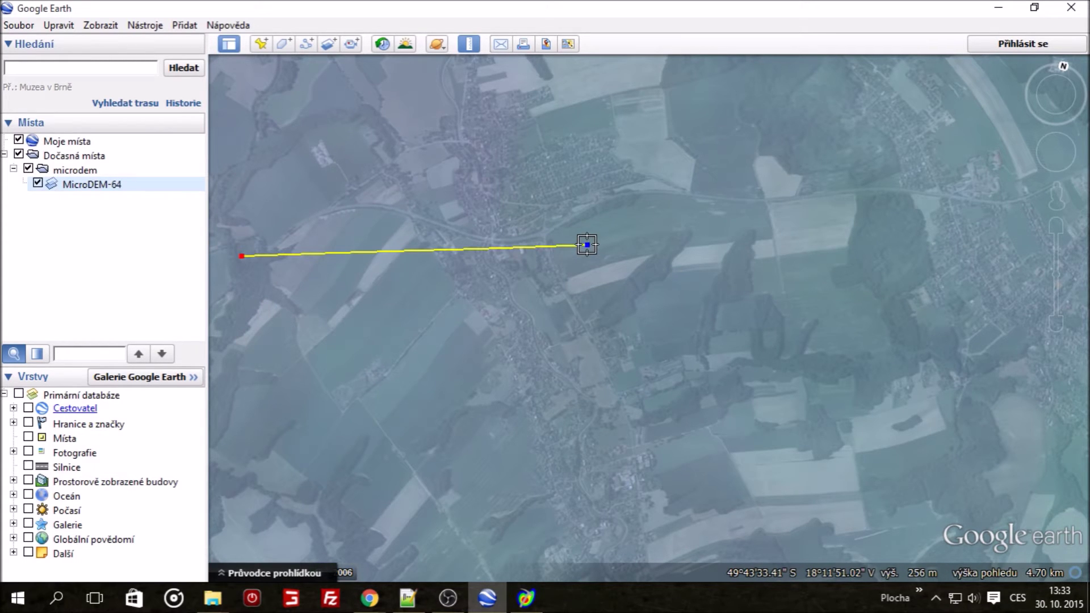
left_click_drag(585, 246, 899, 73)
- Add the path's southeast and southwest corners and adjust their positions so the outline encloses the village in a roughly square area
scroll(670, 278, "down", 5)
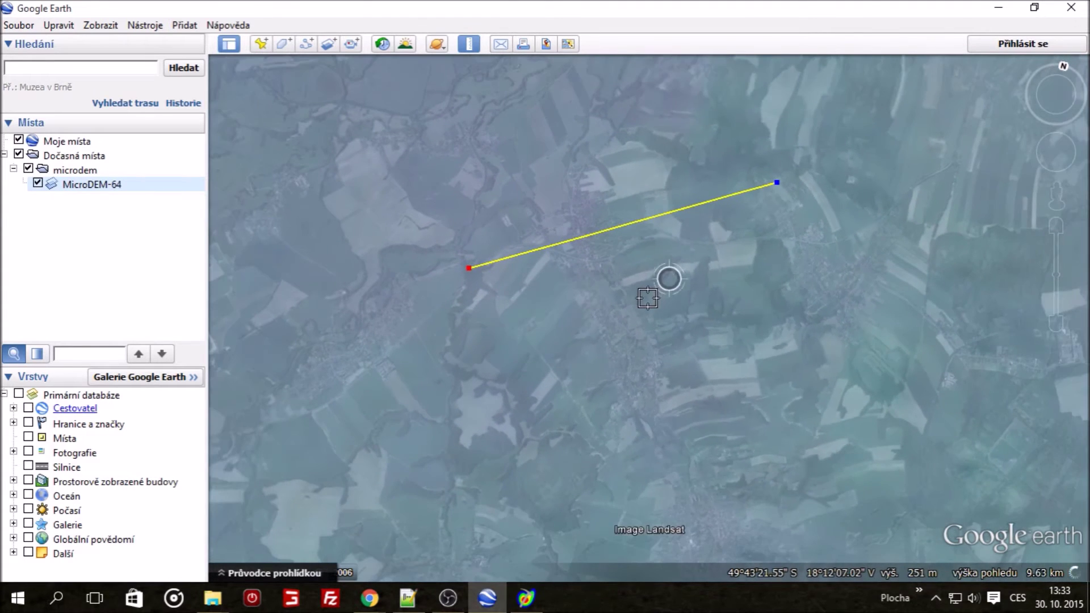
left_click(875, 415)
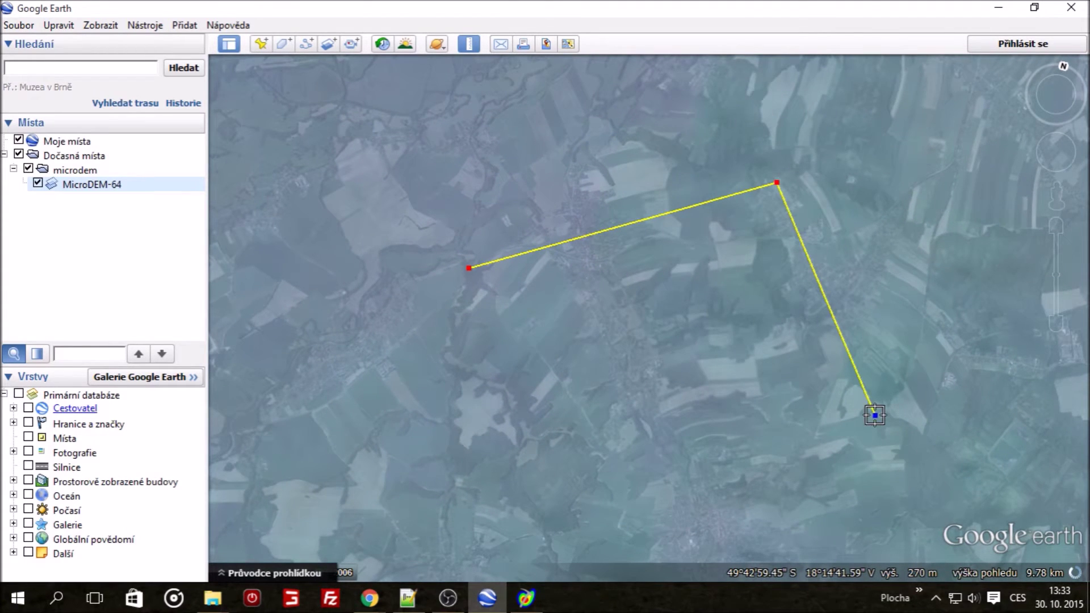
left_click_drag(876, 418, 881, 491)
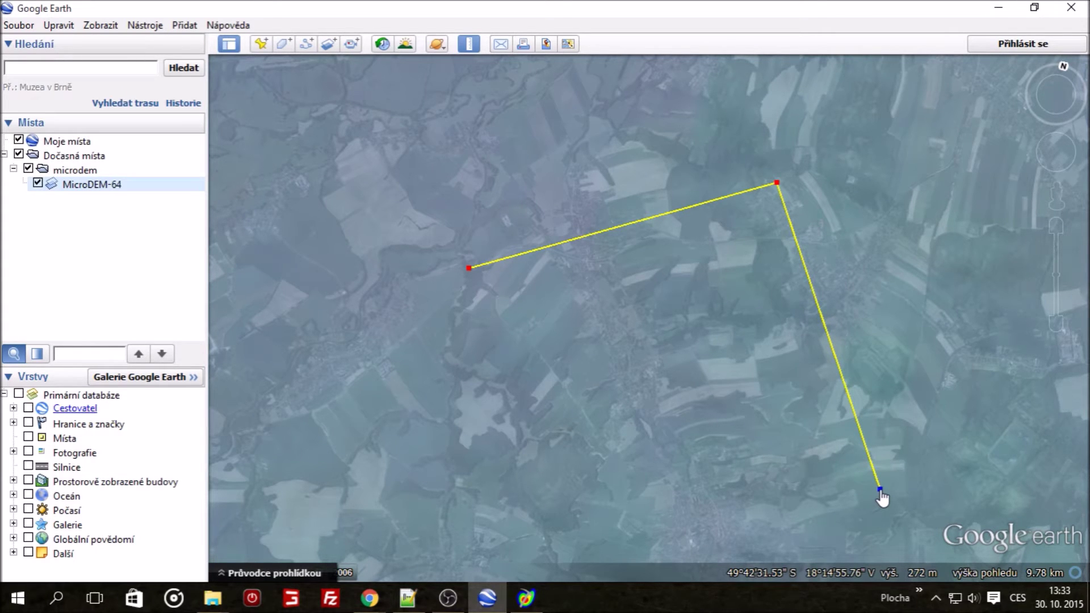
left_click_drag(881, 492, 881, 491)
left_click(502, 566)
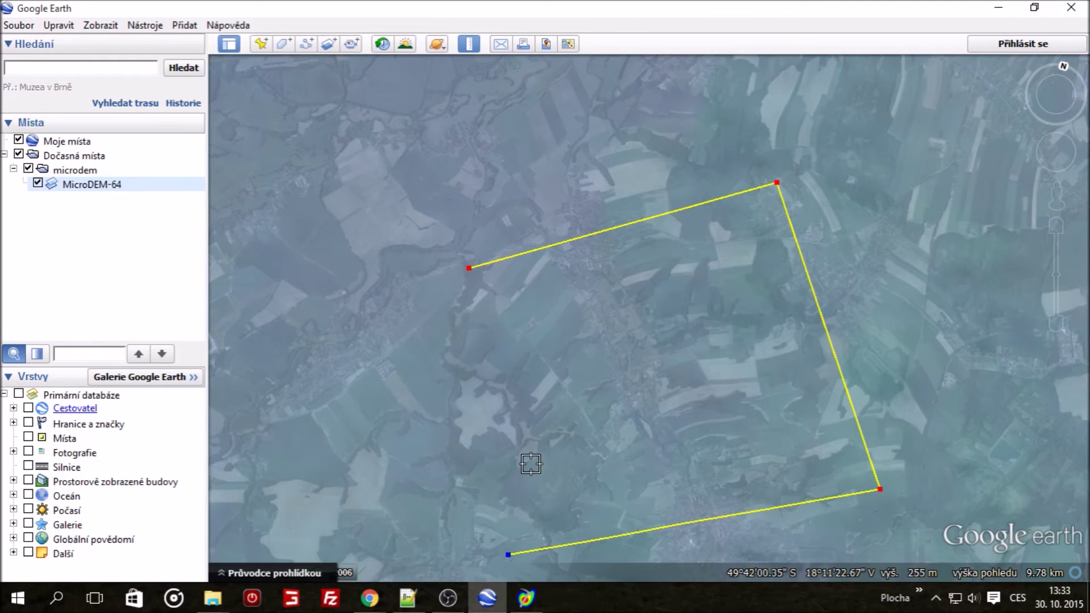
scroll(549, 432, "down", 2)
left_click_drag(584, 407, 576, 312)
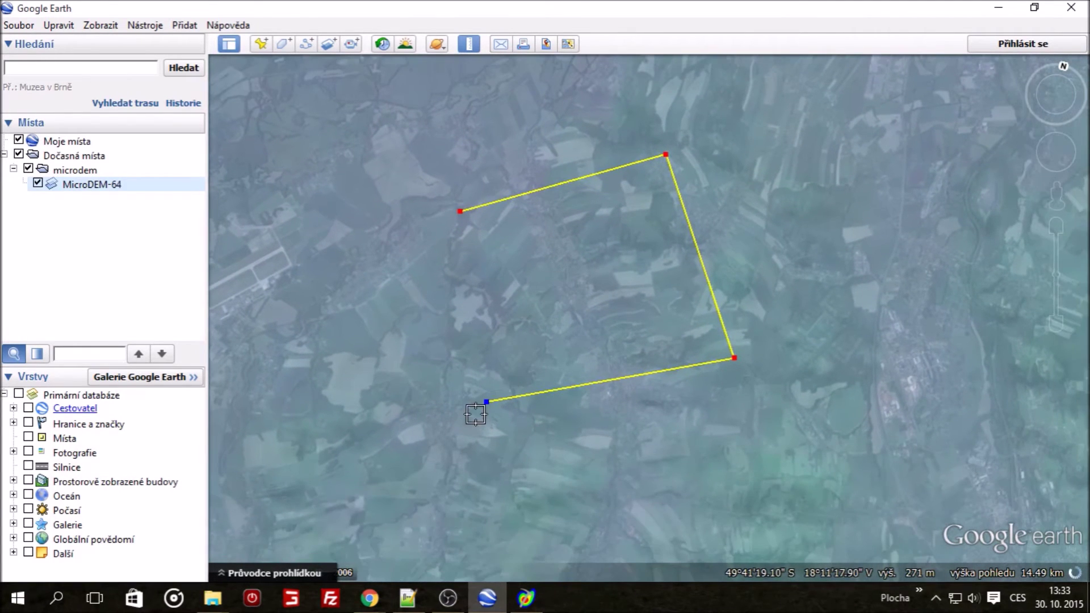
left_click_drag(486, 402, 522, 414)
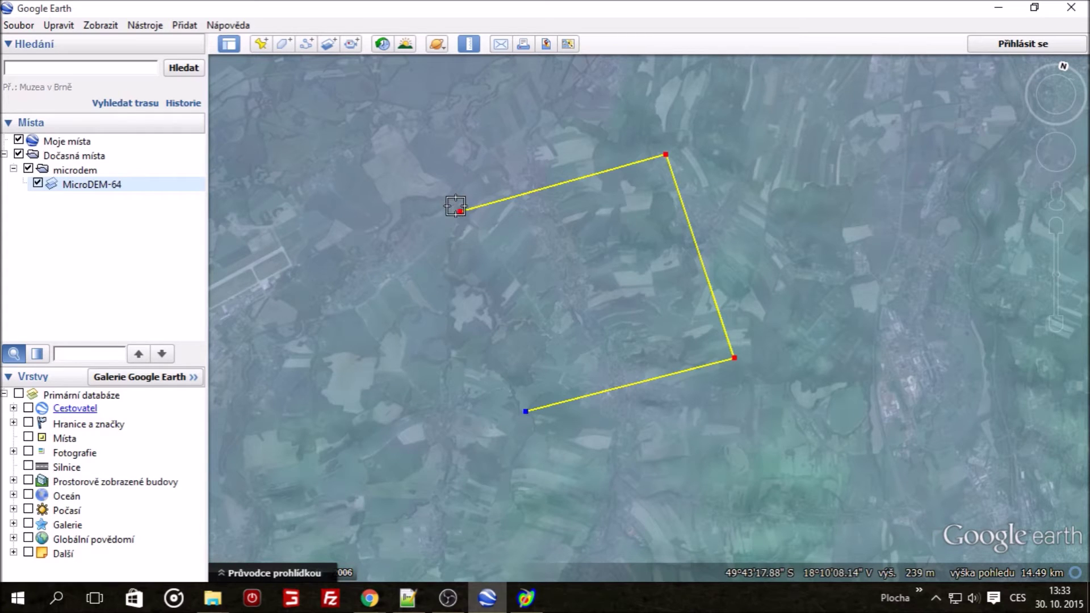
- Shift the northwest corner slightly south and close the path at the southwest corner to complete a roughly square outline
left_click(457, 225)
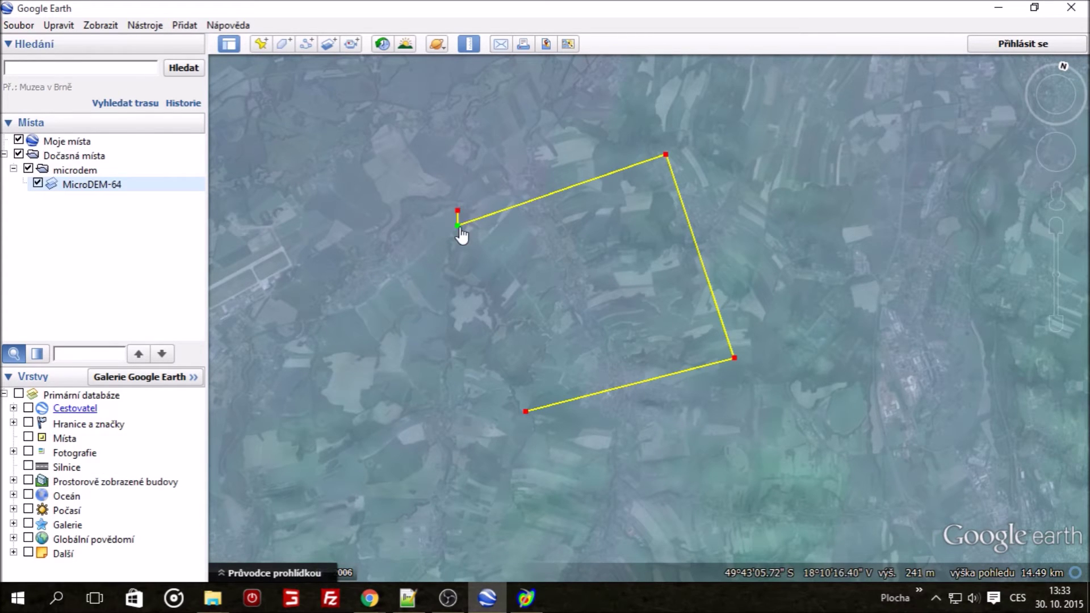
left_click(526, 410)
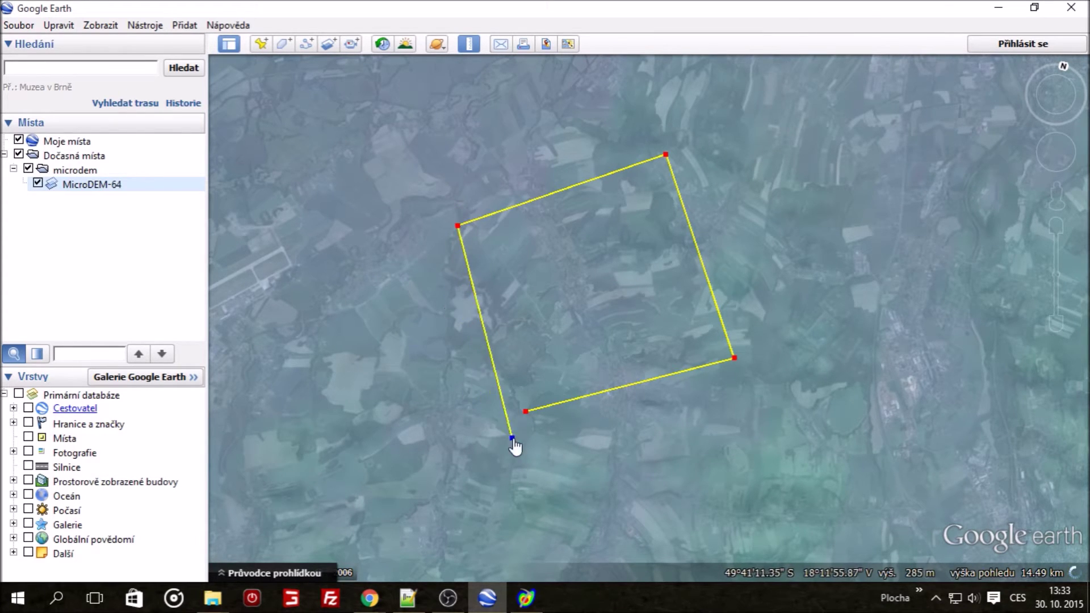
left_click(524, 423)
left_click_drag(527, 432, 528, 424)
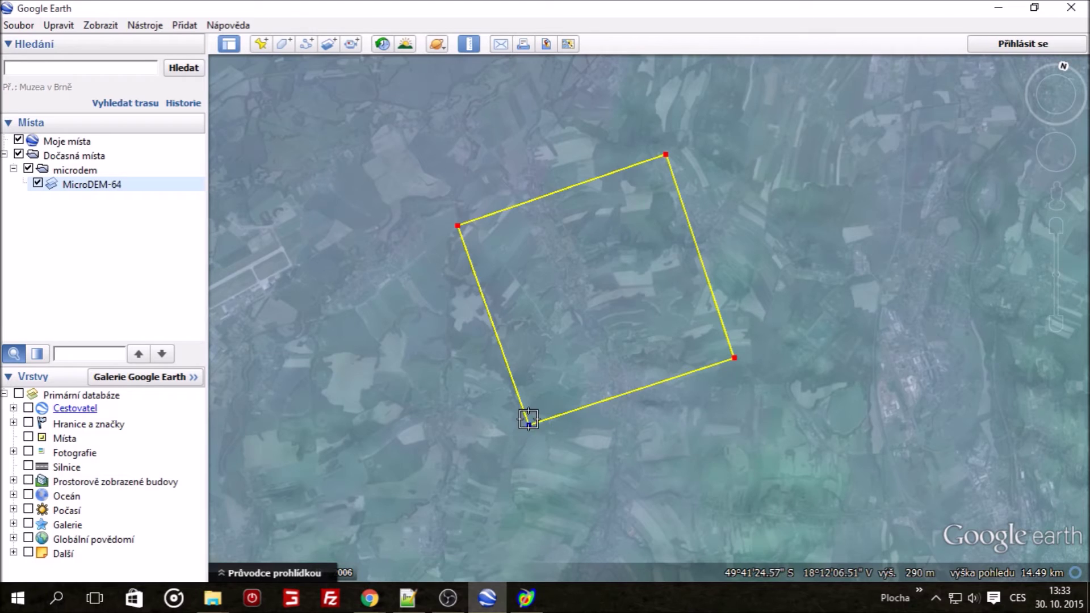
- Rotate the map view until the sides of the square outline run horizontally and vertically
scroll(529, 362, "up", 3)
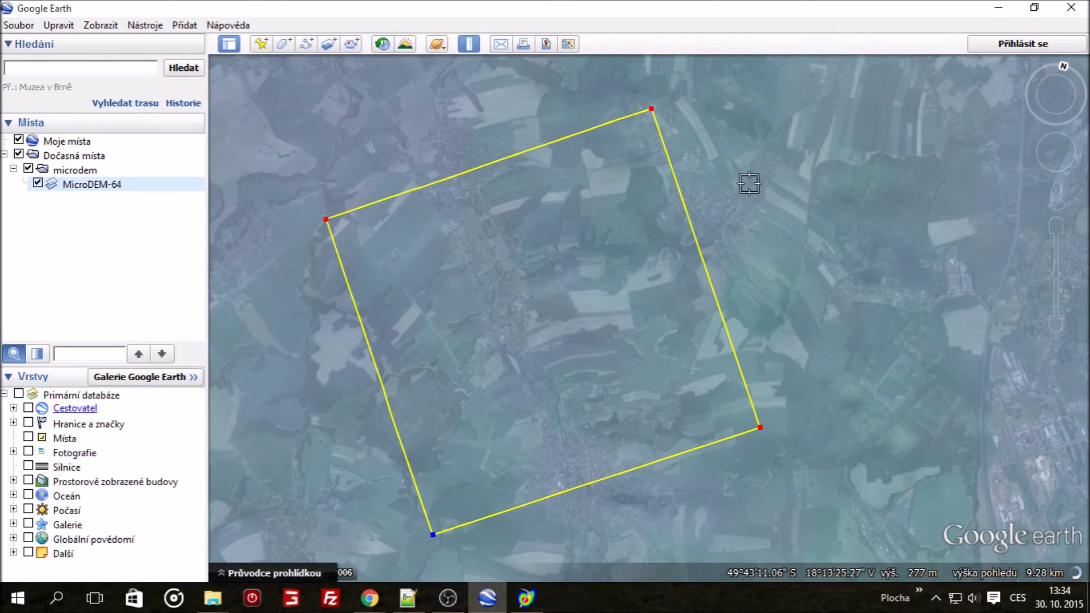
left_click_drag(1053, 69, 1069, 91)
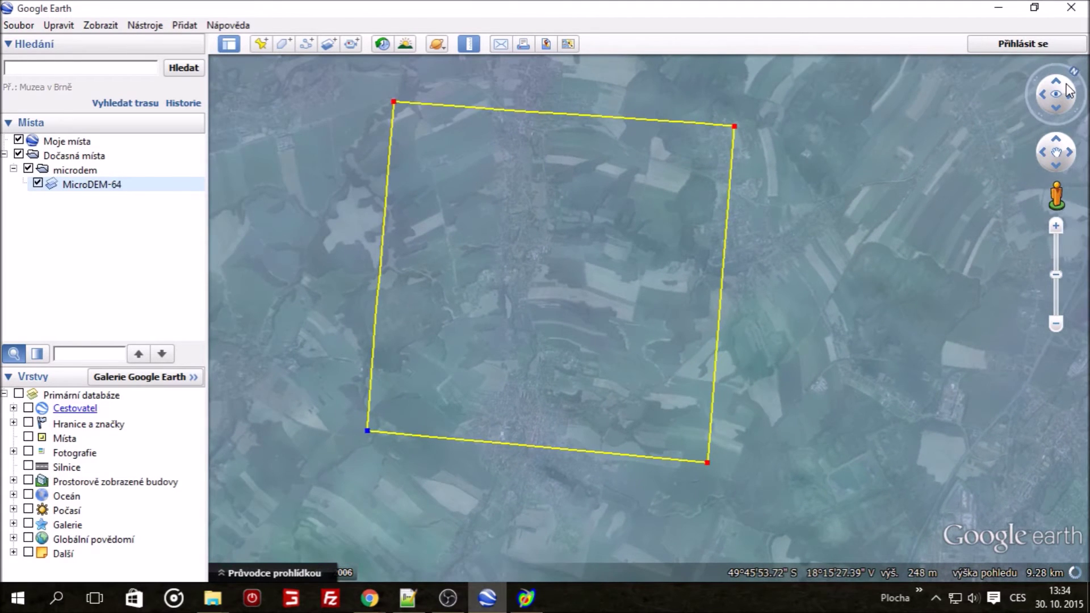
scroll(511, 259, "up", 2)
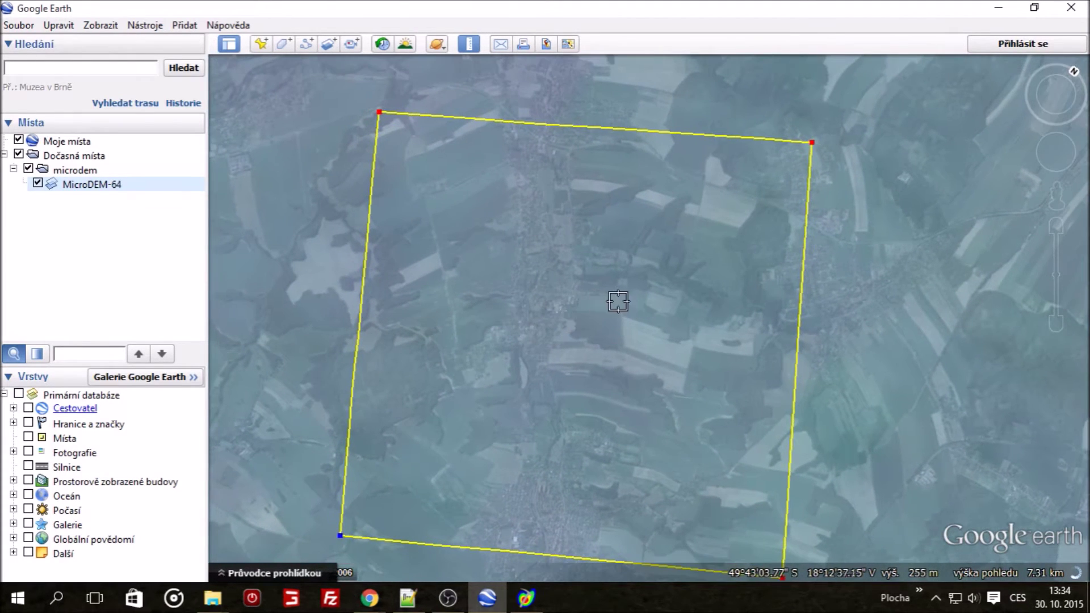
scroll(608, 297, "down", 2)
left_click(1058, 108)
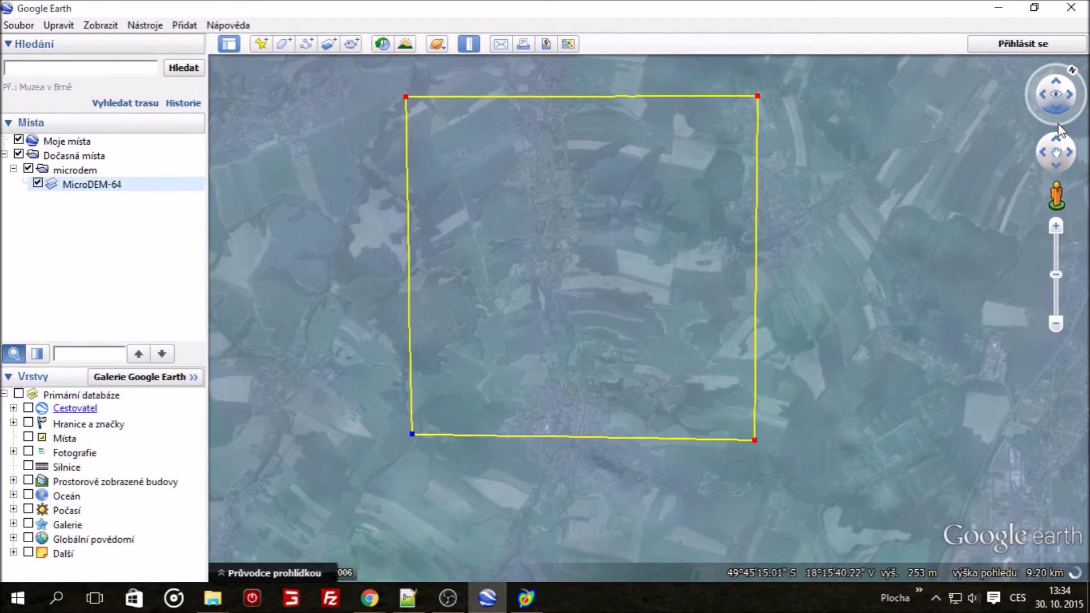
- Frame the square outline so that it fills the height of the map view with all four corners visible
scroll(707, 321, "up", 2)
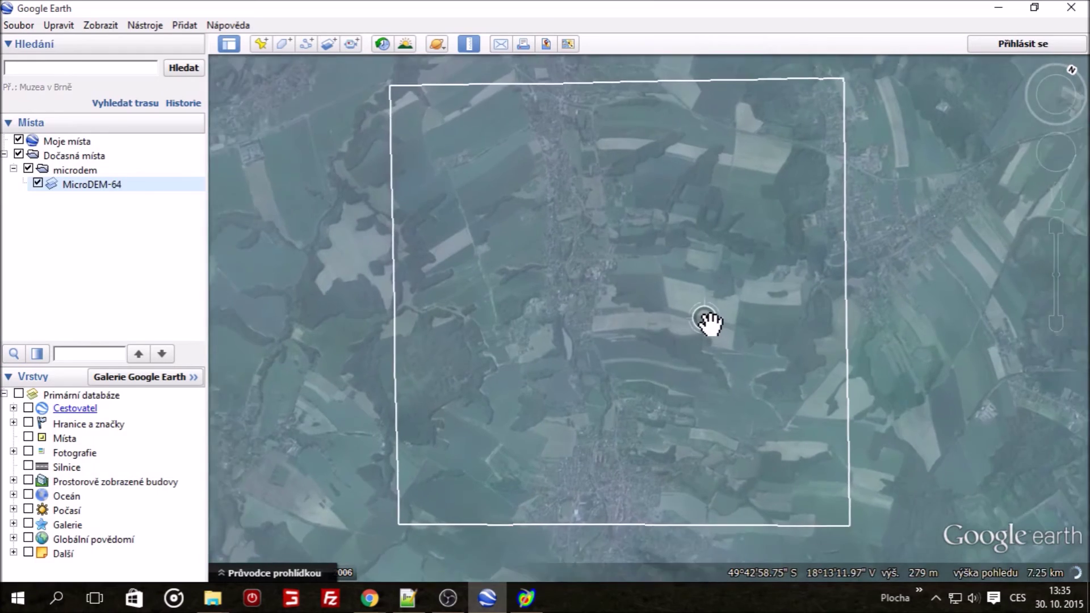
scroll(712, 321, "down", 2)
scroll(711, 322, "up", 2)
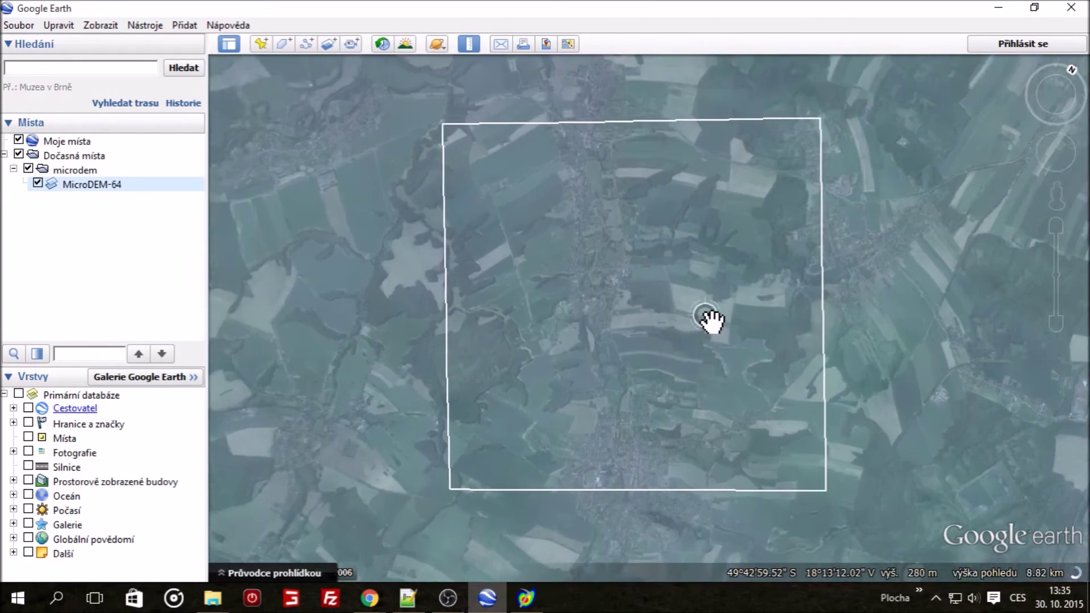
mouse_move(718, 306)
left_mouse_down()
mouse_move(722, 271)
mouse_move(725, 287)
left_mouse_up()
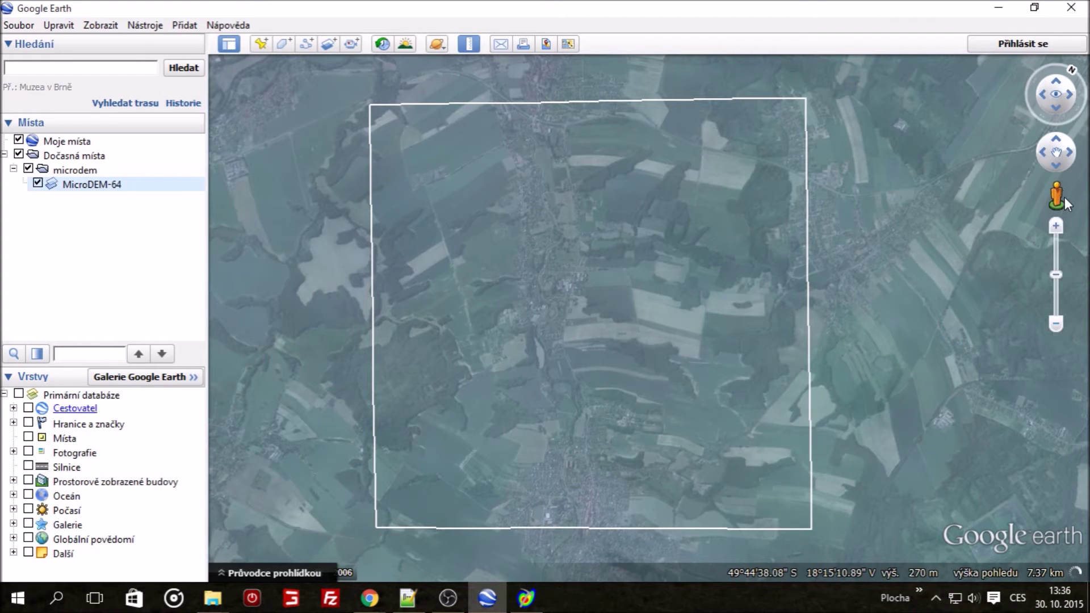
scroll(648, 316, "up", 2)
left_click(1057, 225)
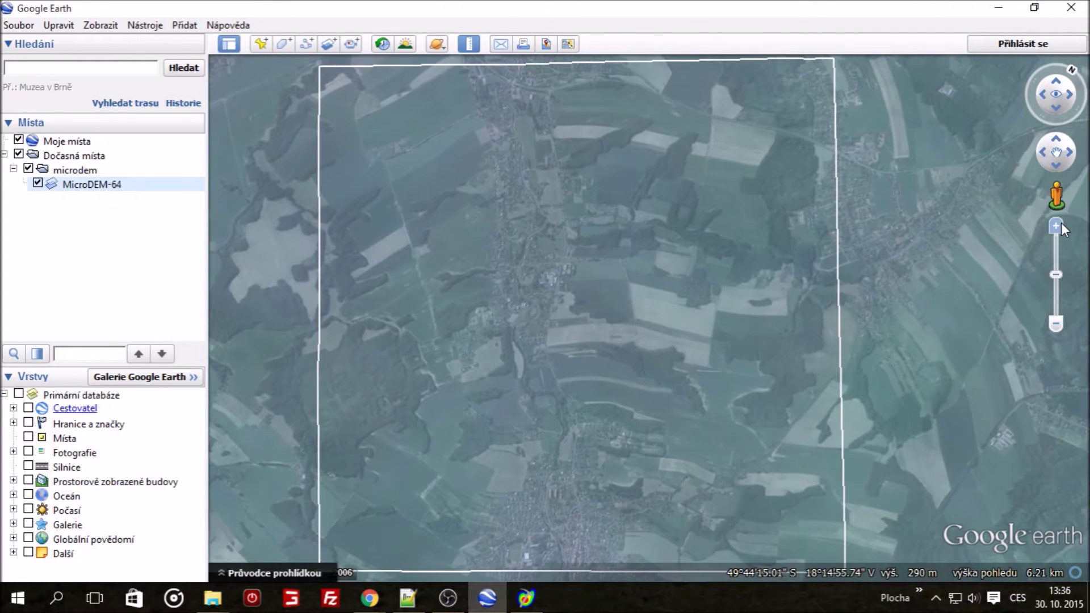
left_click_drag(698, 253, 702, 256)
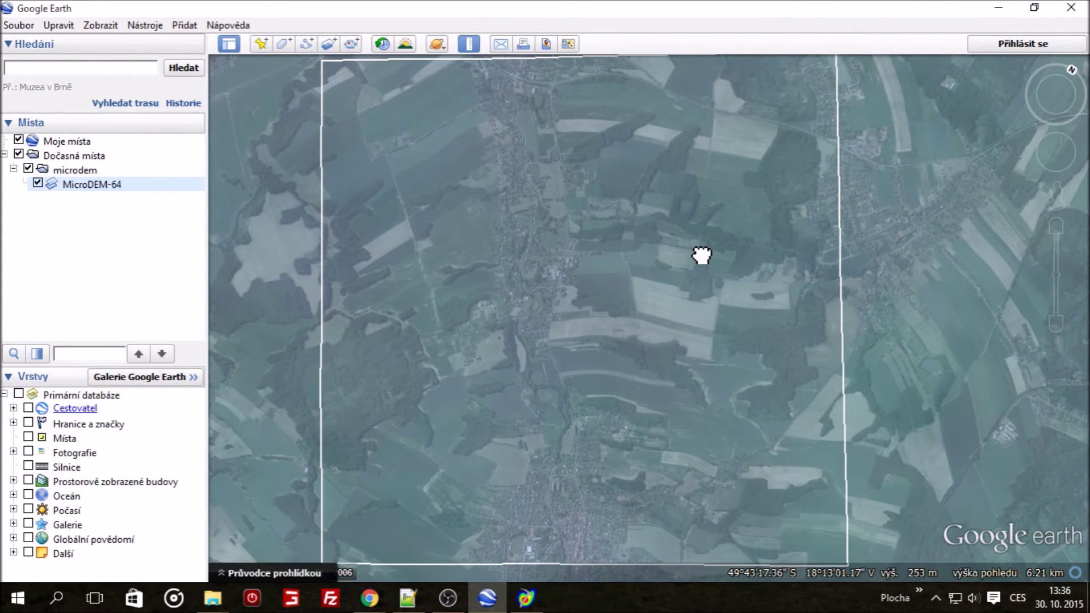
mouse_move(1055, 175)
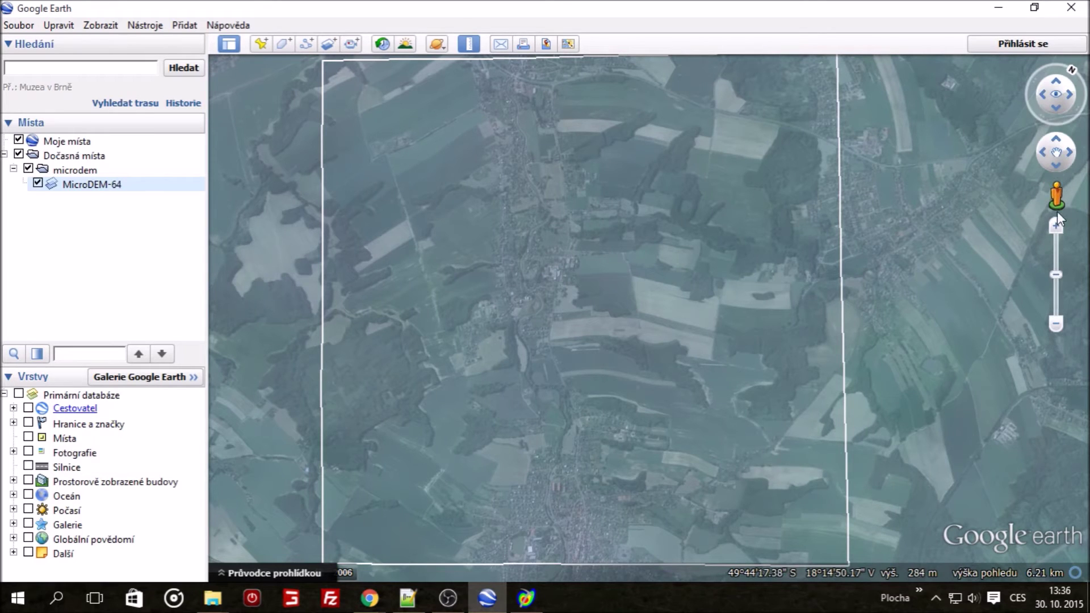
left_click(1056, 324)
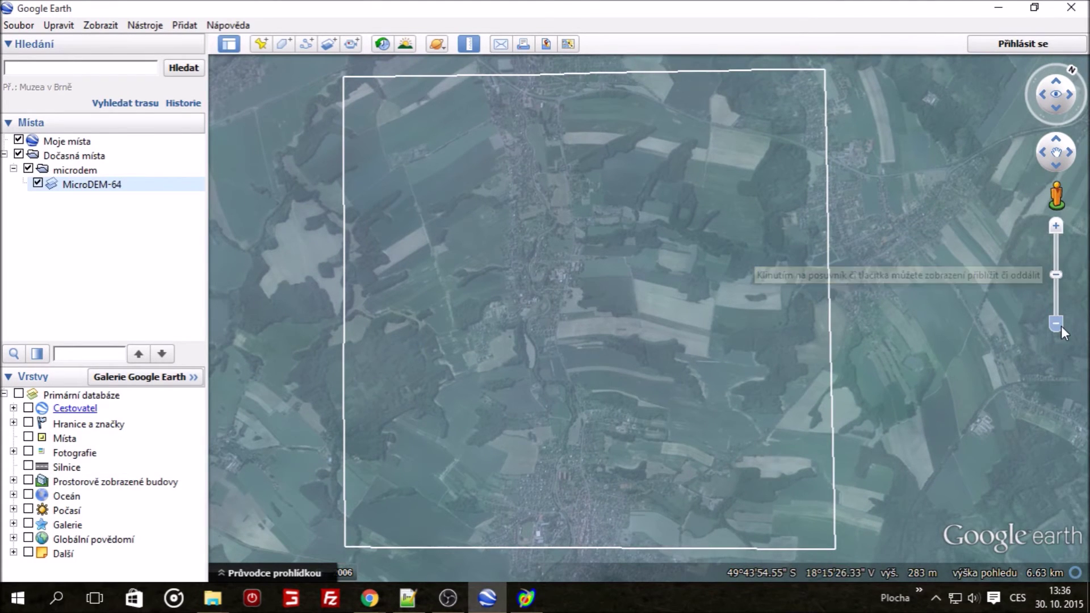
left_click(1056, 226)
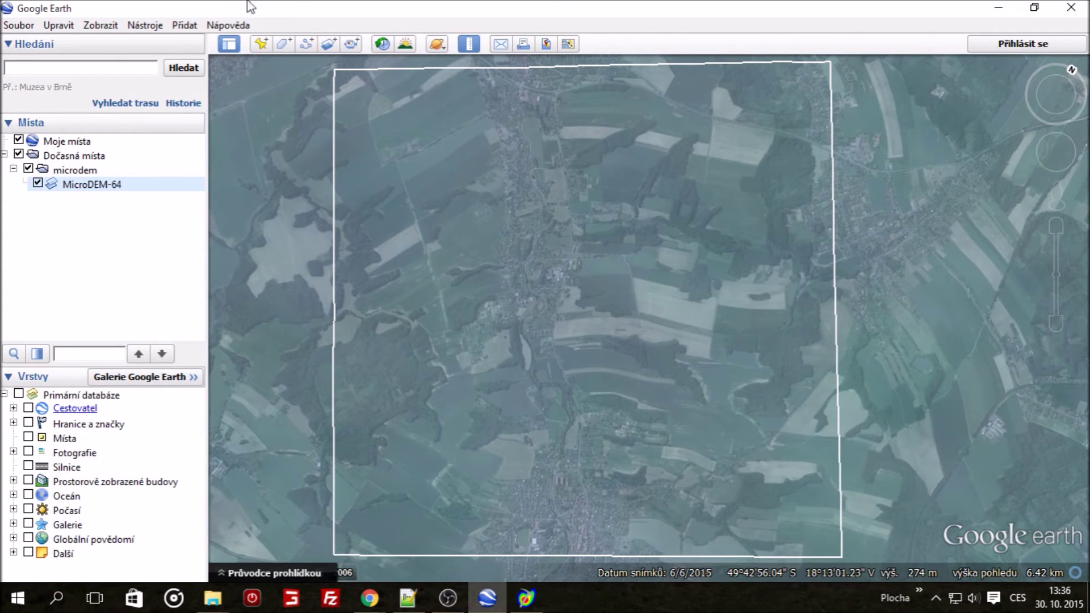
- Make the MicroDEM-64 overlay fully opaque in its properties so it covers the satellite imagery
right_click(104, 183)
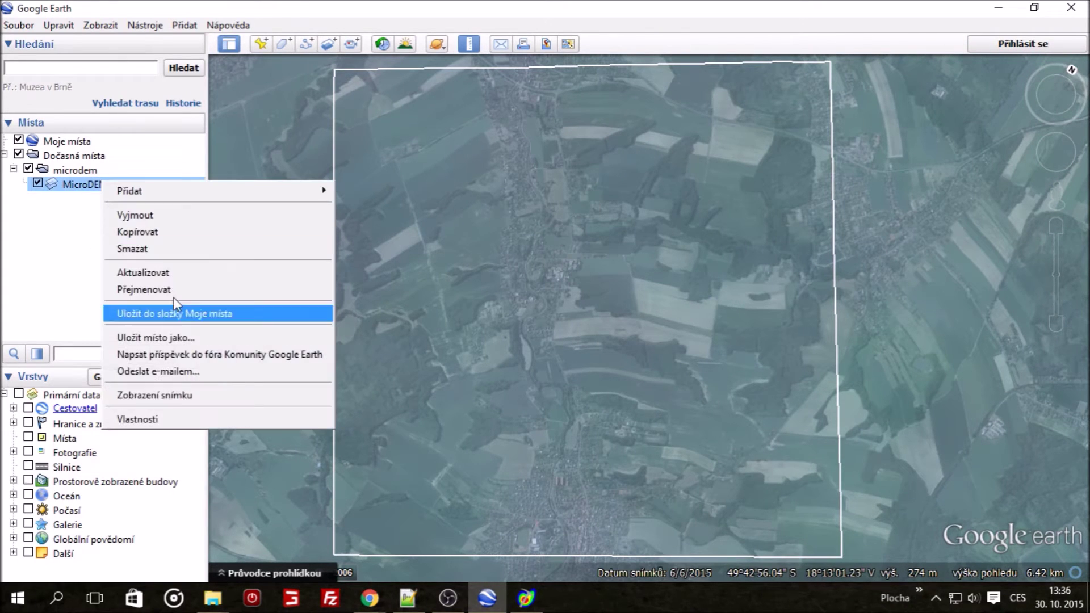
left_click(176, 421)
left_click_drag(251, 177, 377, 177)
left_click(363, 462)
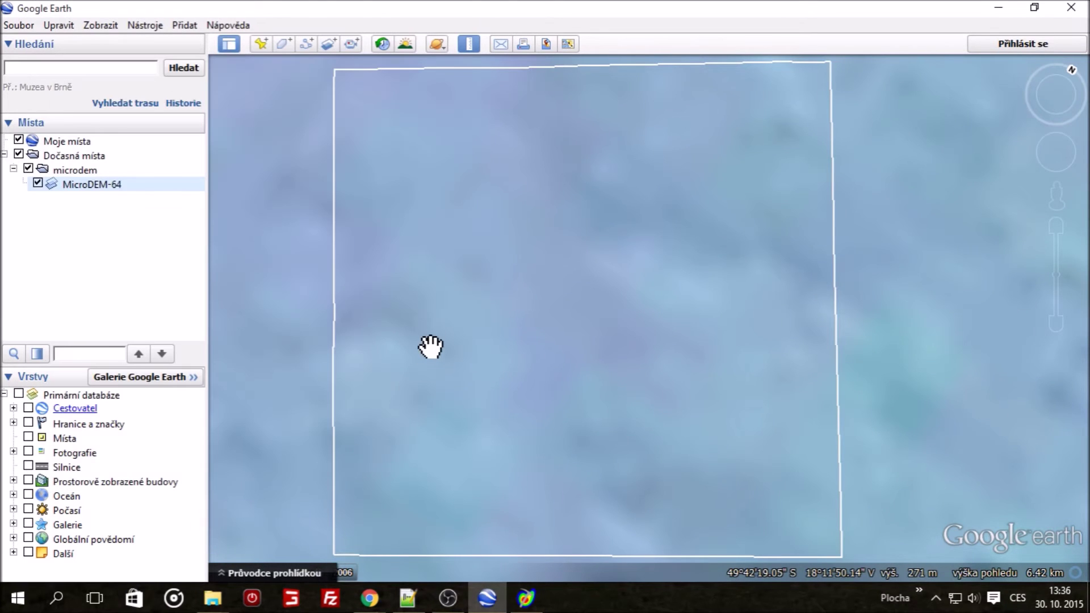
- Capture the outlined elevation area at about 645 by 623 pixels and save it over dem_raw.png in the DEM folder
key("Print")
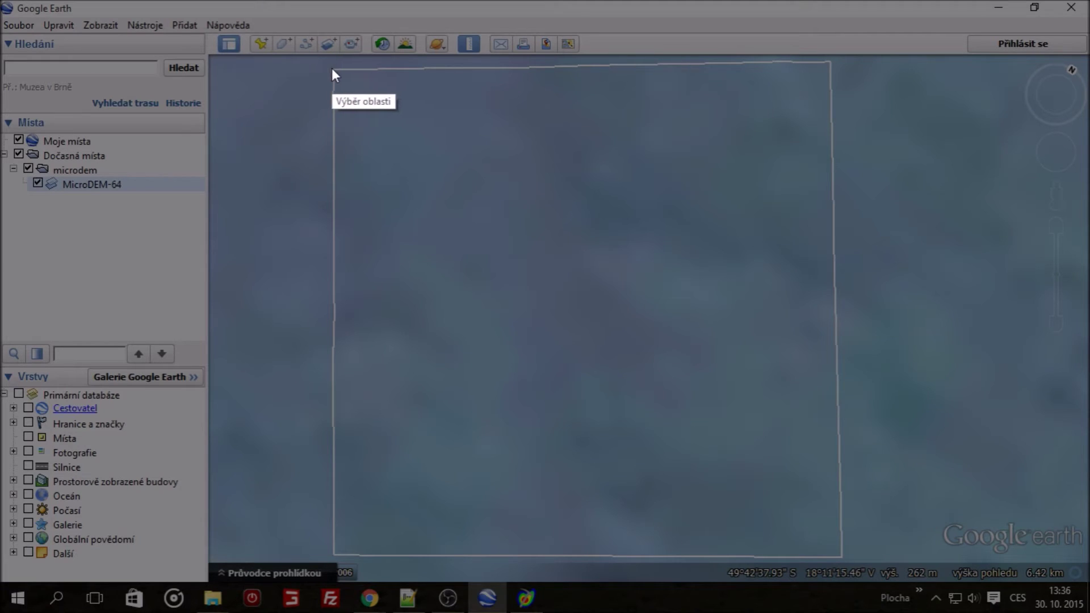
mouse_move(331, 67)
left_mouse_down()
mouse_move(914, 275)
mouse_move(914, 606)
mouse_move(846, 559)
left_mouse_up()
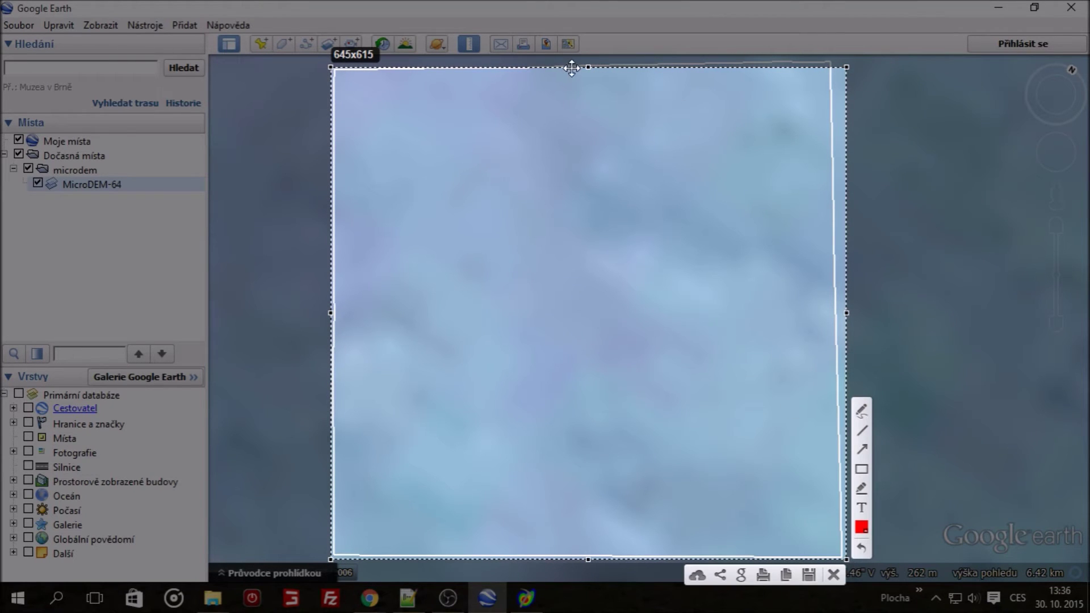
left_click_drag(588, 66, 592, 61)
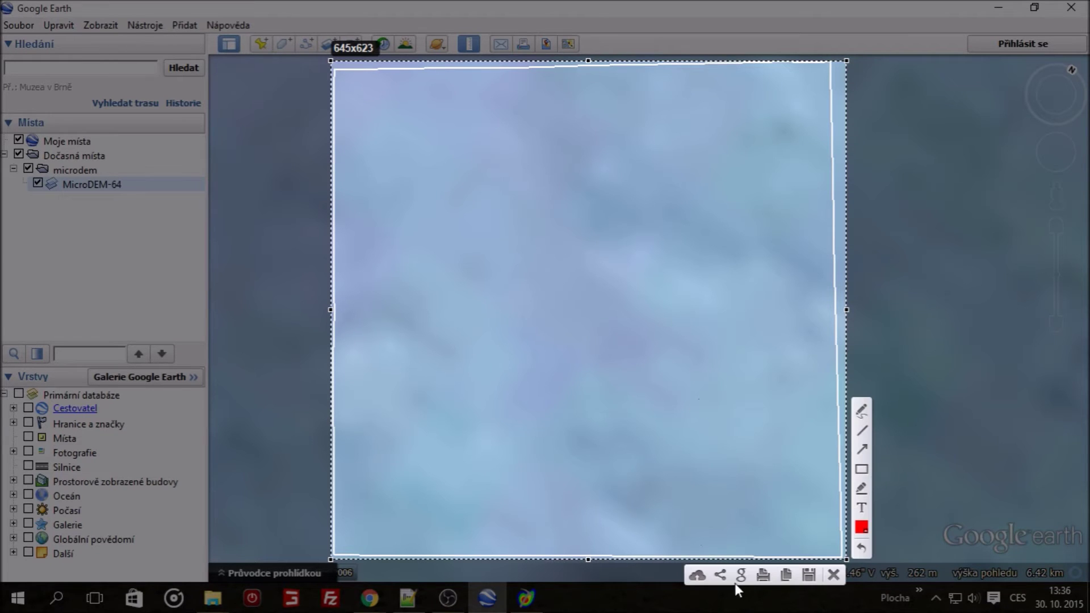
left_click(808, 574)
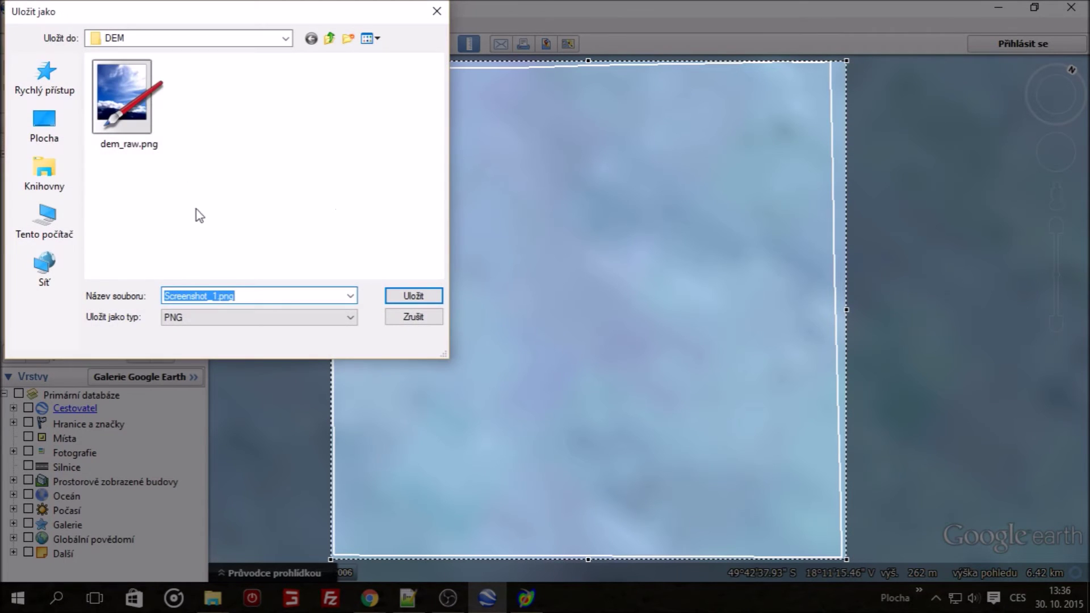
left_click(122, 96)
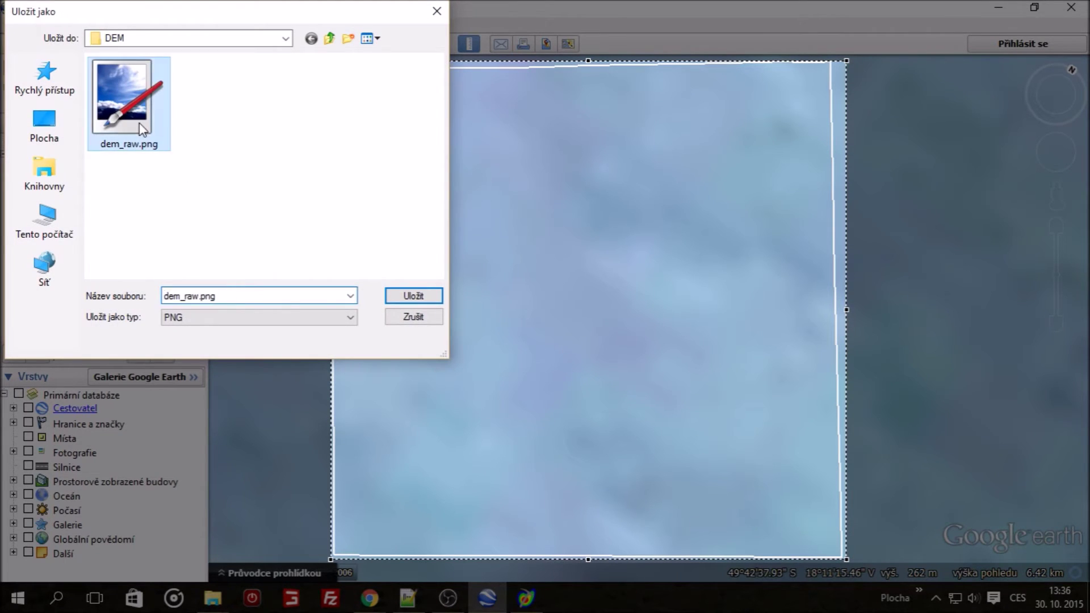
left_click(421, 304)
left_click(605, 303)
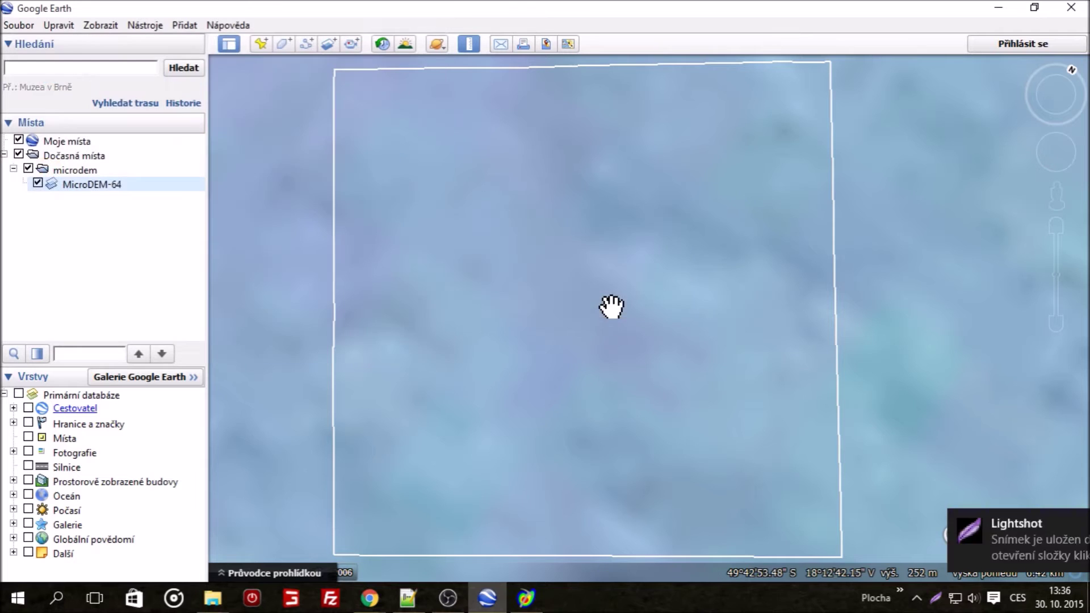
- Make the MicroDEM-64 overlay fully transparent in its properties so the satellite imagery shows inside the square outline
right_click(66, 171)
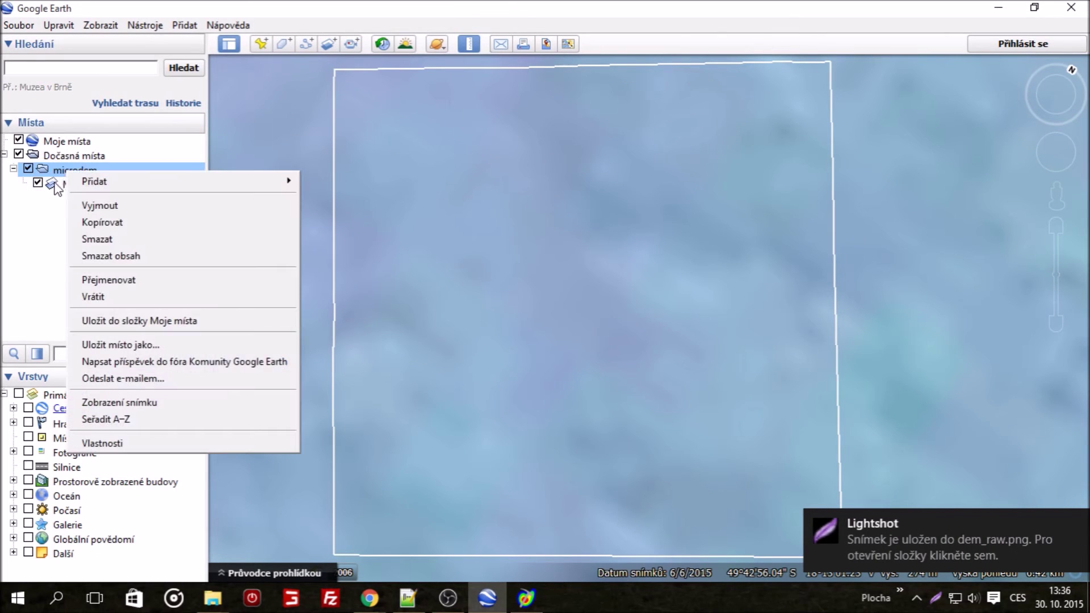
left_click(57, 183)
right_click(57, 184)
left_click(96, 421)
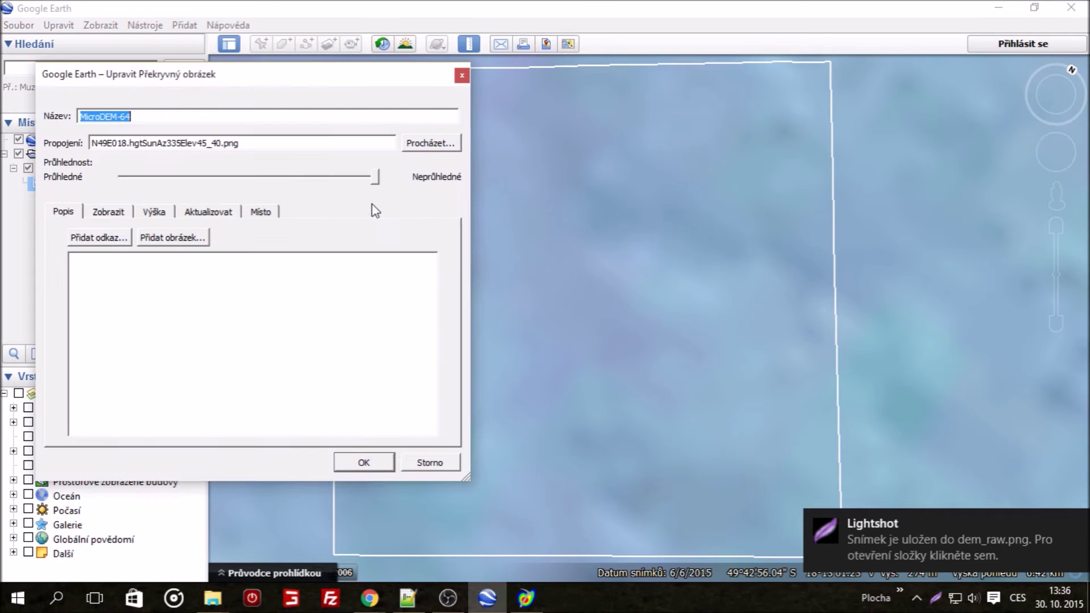
left_click_drag(378, 179, 3, 202)
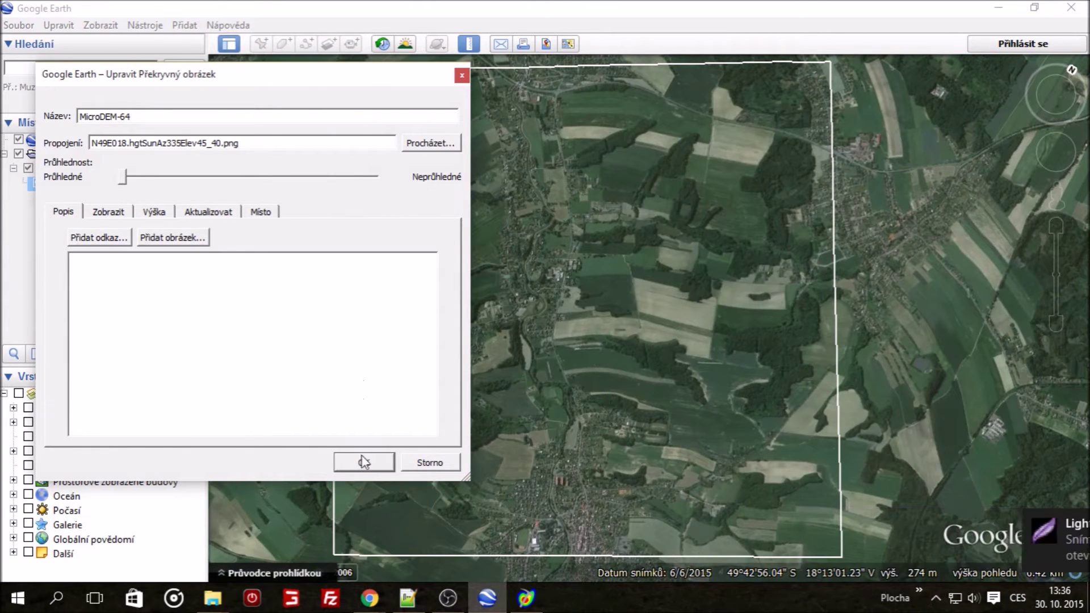
left_click(364, 462)
- Capture the outlined satellite area at about 650 by 626 pixels and save it as PDA_raw.png in the DEM folder
key("Print")
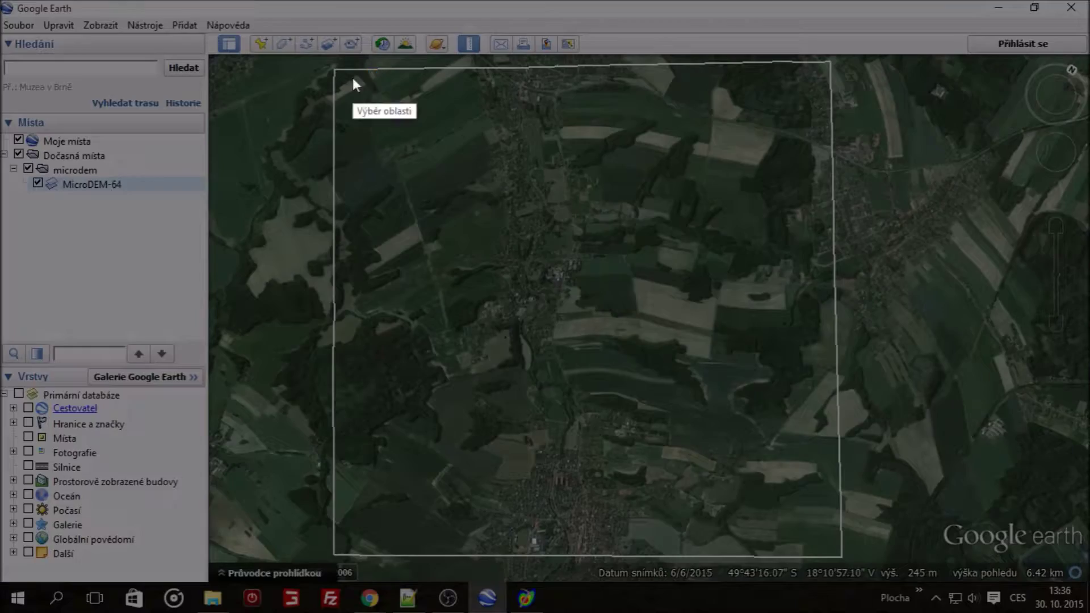
mouse_move(329, 65)
left_mouse_down()
mouse_move(886, 377)
mouse_move(856, 579)
mouse_move(844, 579)
mouse_move(849, 558)
left_mouse_up()
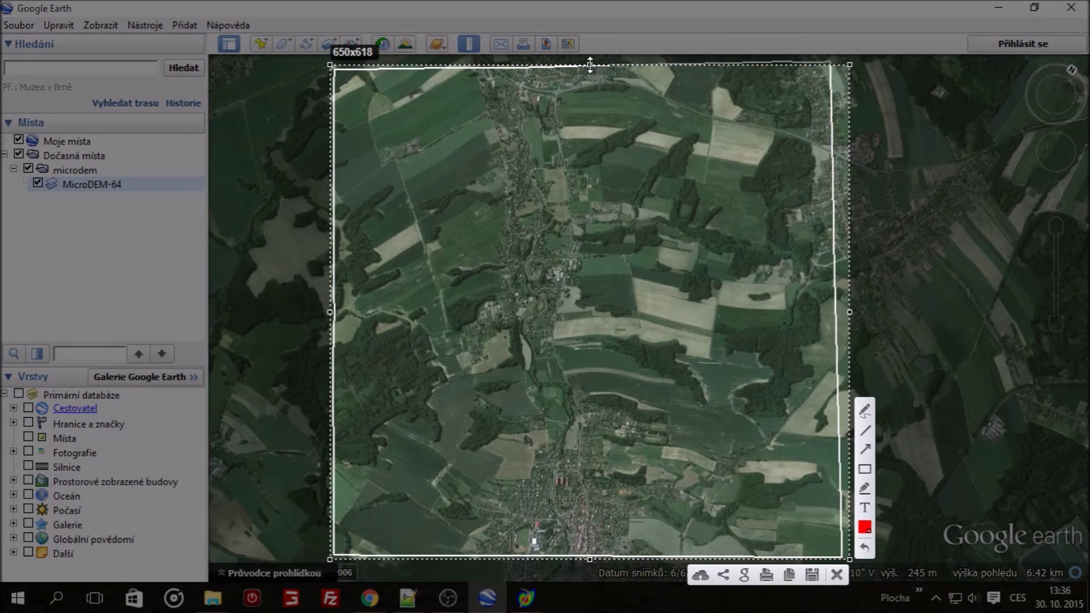
left_click_drag(590, 65, 591, 58)
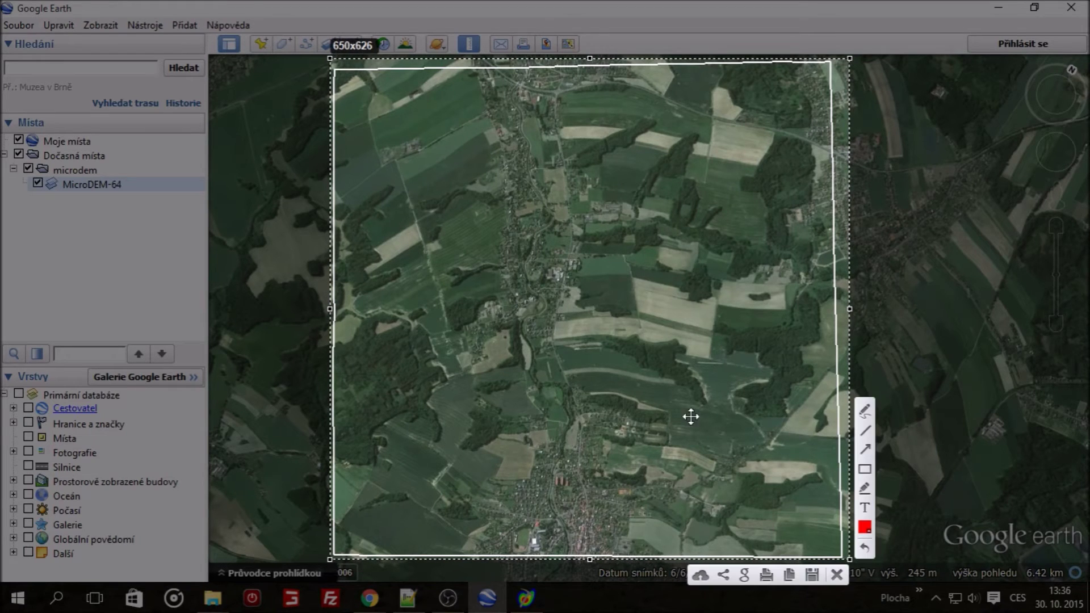
left_click(802, 574)
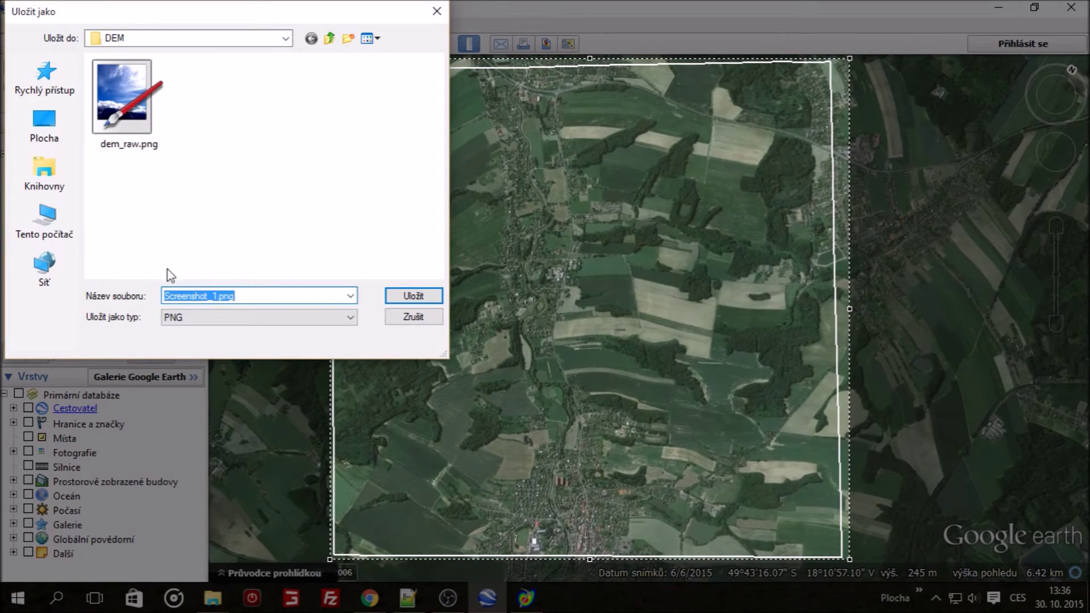
left_click(215, 296)
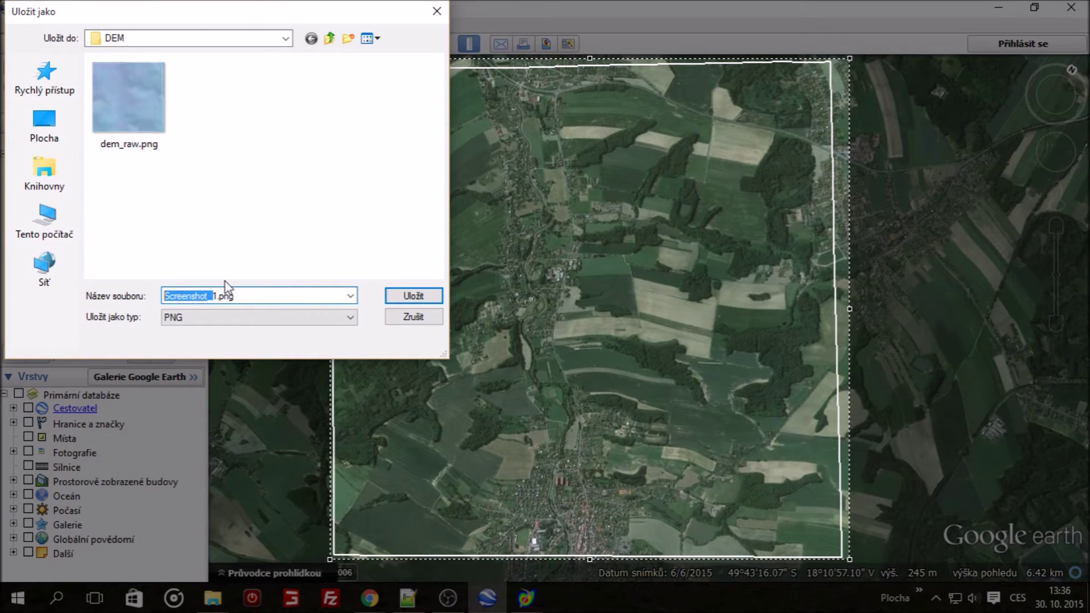
key("Delete")
key("Delete")
type("PDA_raw")
key("Return")
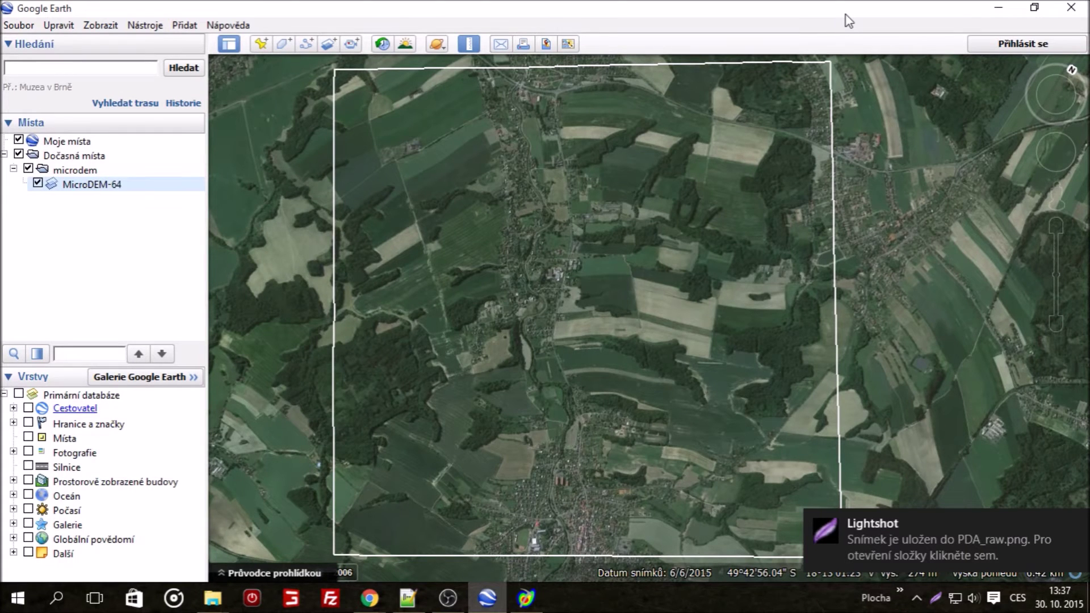
- Close Google Earth, discarding the unsaved temporary places, and close MicroDEM
left_click(1054, 17)
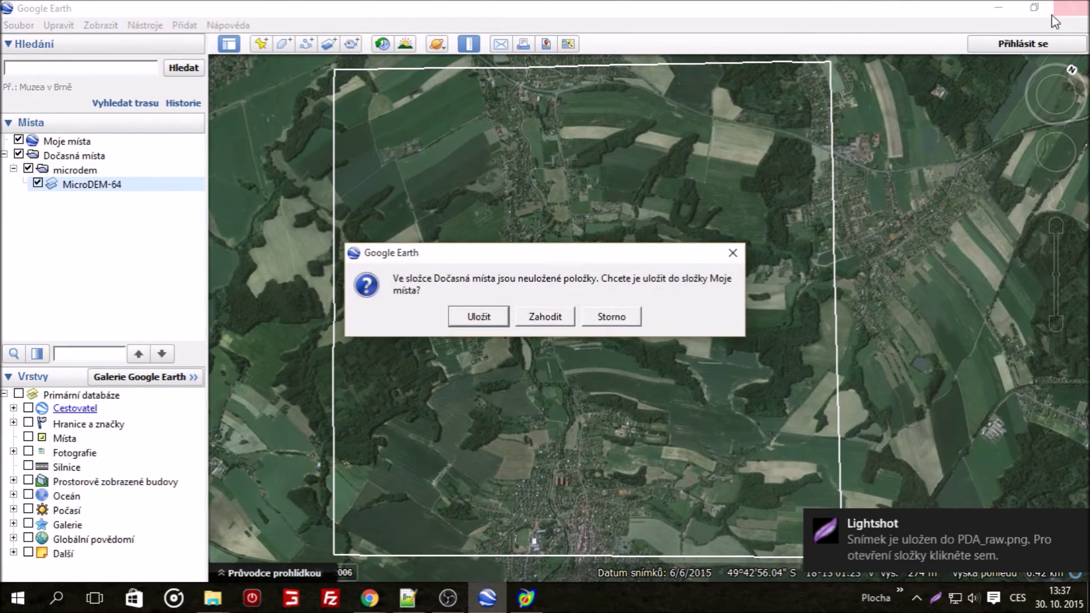
left_click(540, 316)
left_click(705, 320)
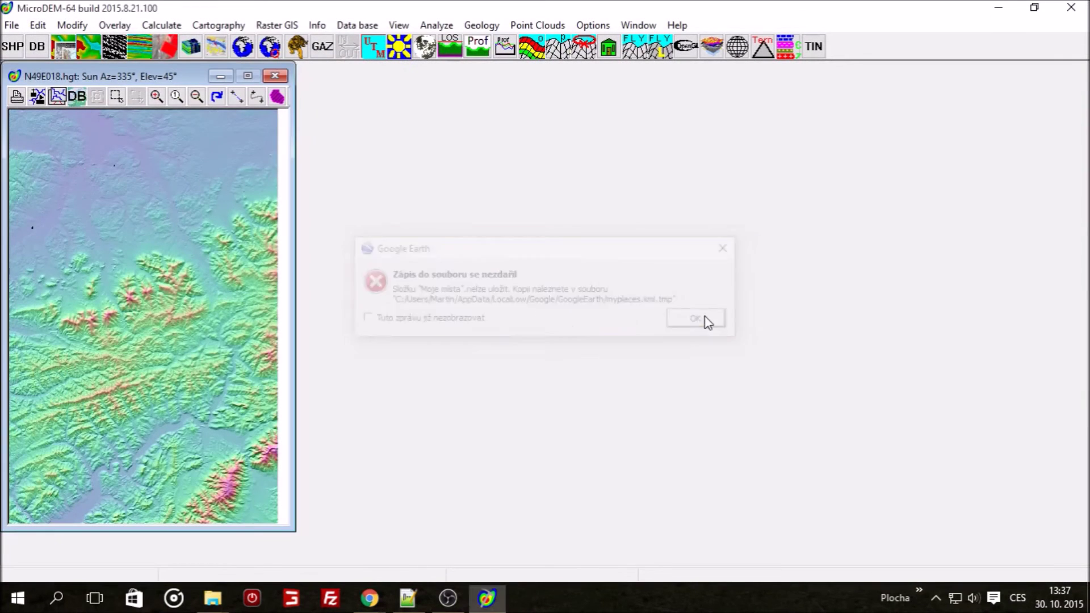
left_click(1071, 7)
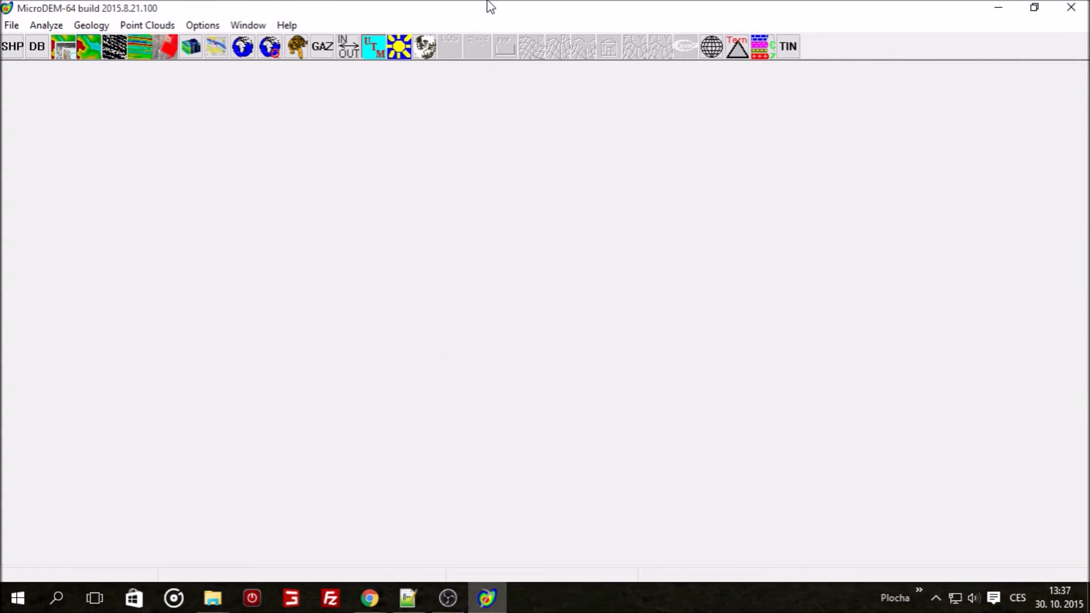
left_click(1071, 8)
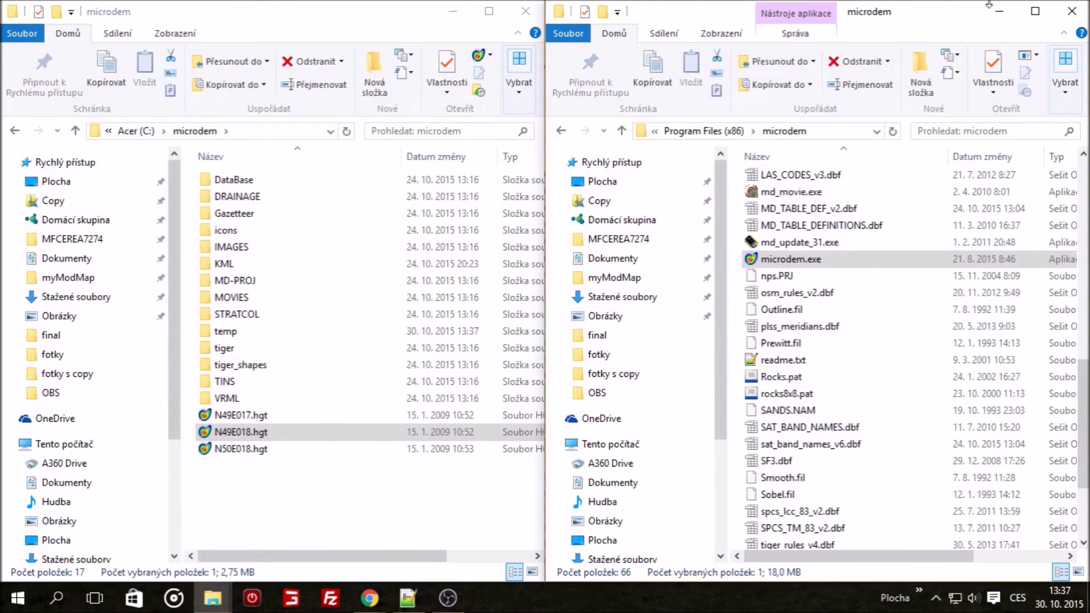
- Close both microdem folder windows and the Google Earth client folder window
left_click(1071, 10)
left_click(539, 19)
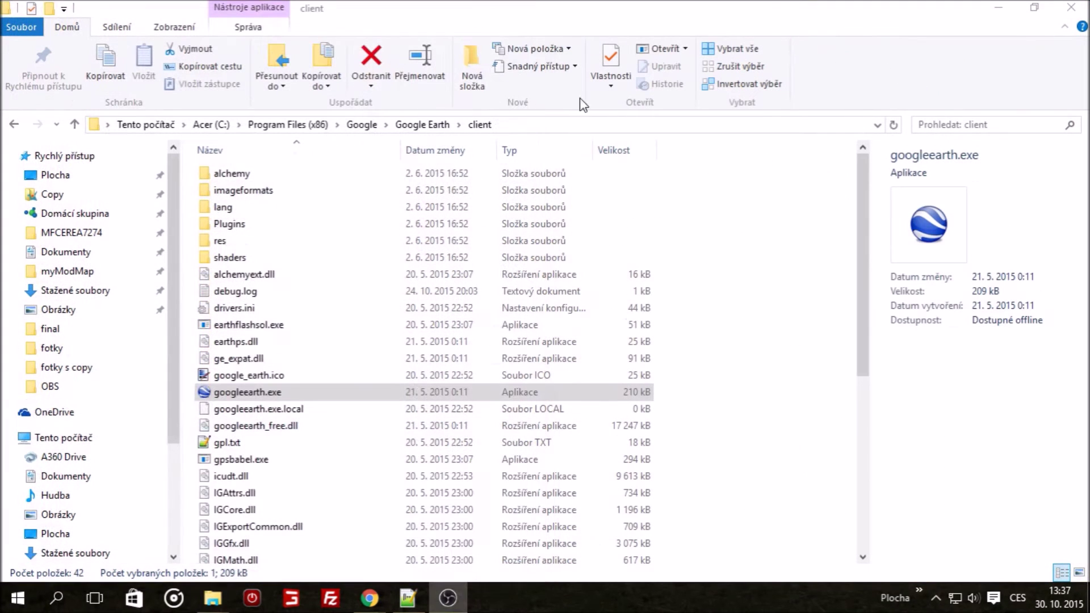
left_click(1071, 7)
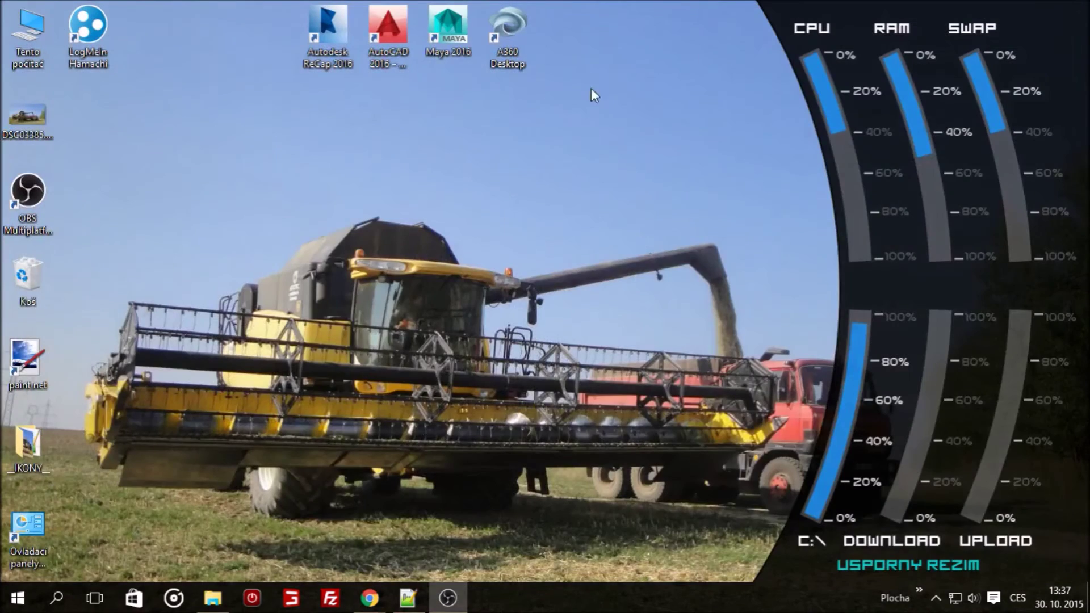
- Open dem_raw.png and PDA_raw.png from the blankMap4x4 mod's DEM folder in paint.net
left_click(213, 598)
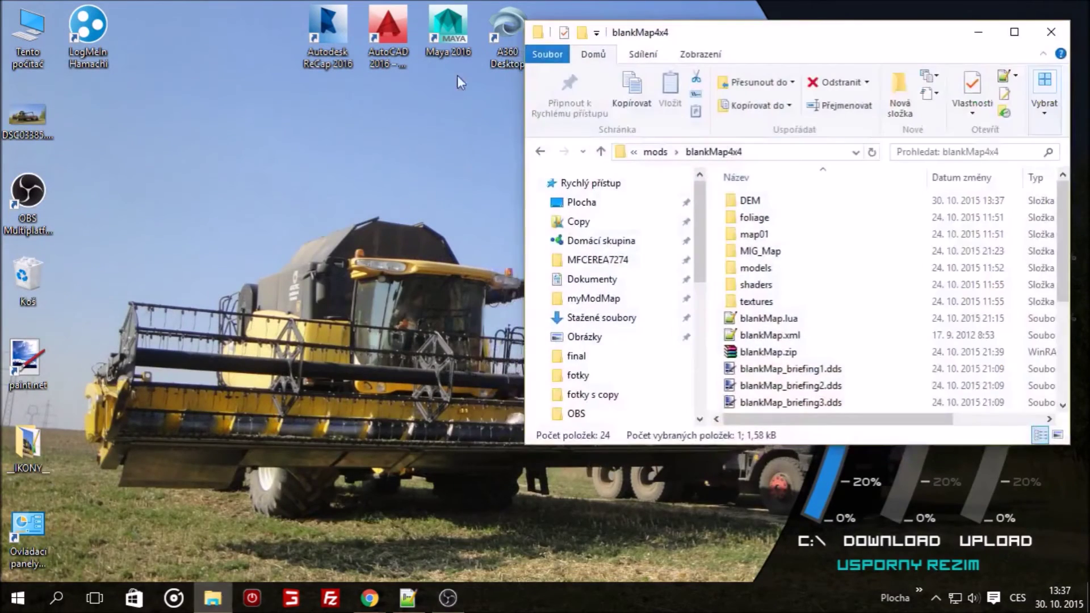
double_click(742, 28)
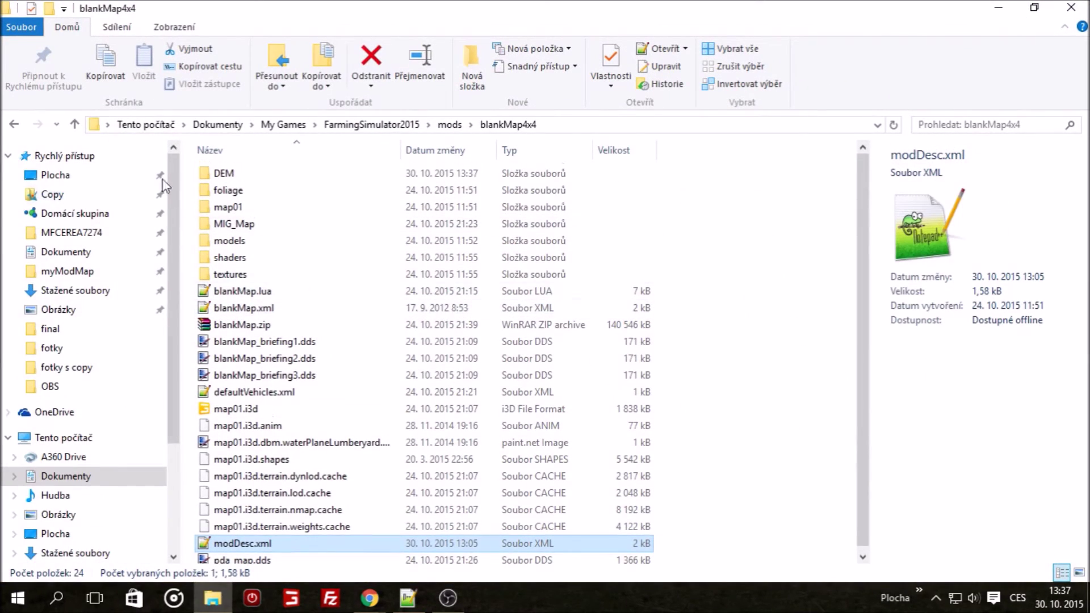
double_click(275, 173)
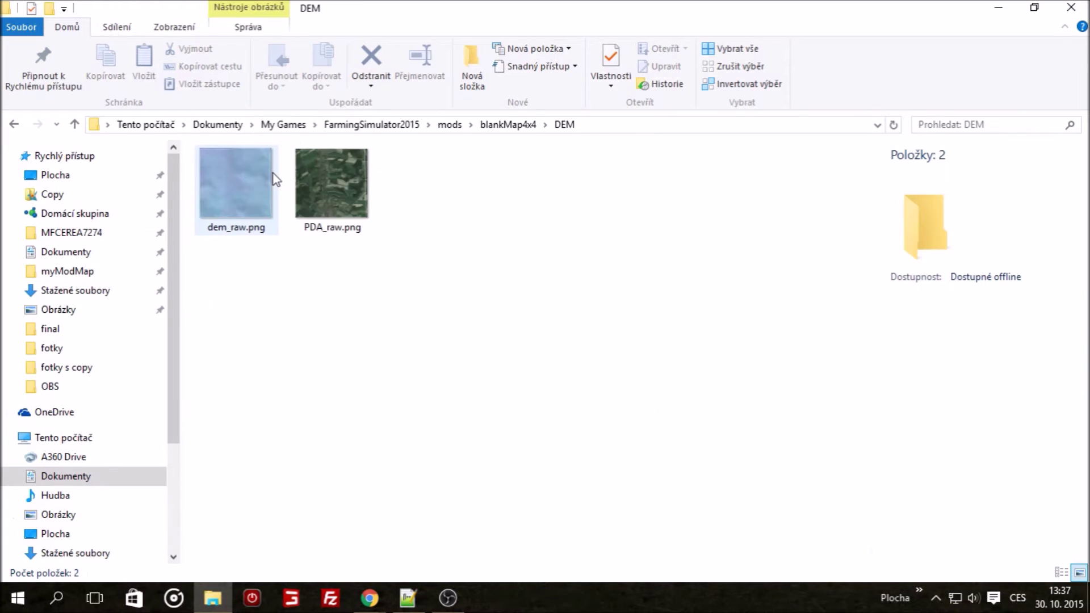
left_click(274, 174)
double_click(307, 170)
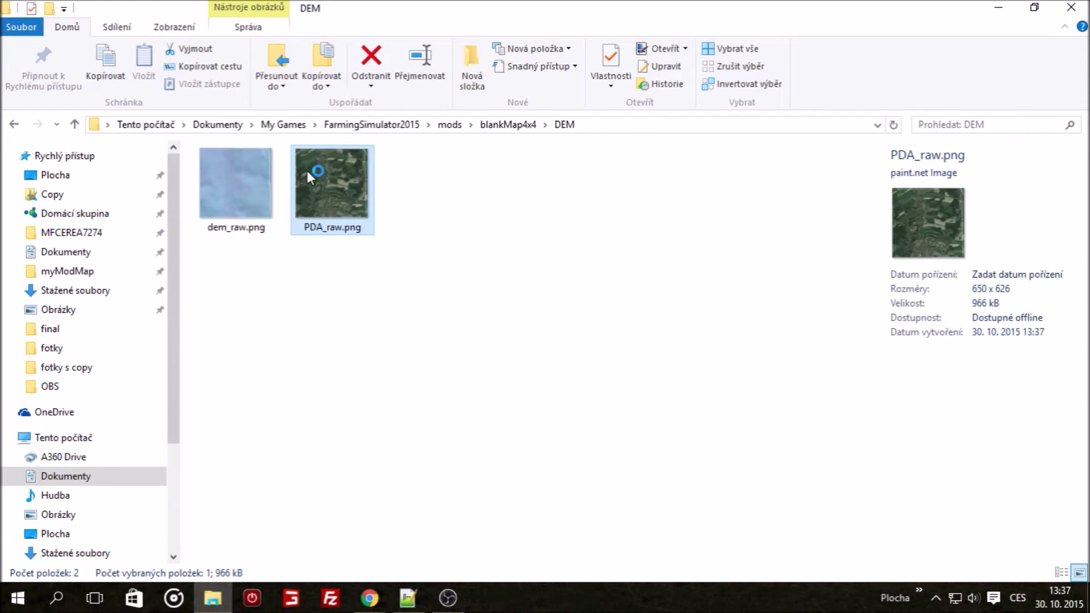
- Open map01_dem.png from the blankMap4x4 mod's map01 folder in paint.net
left_click(487, 132)
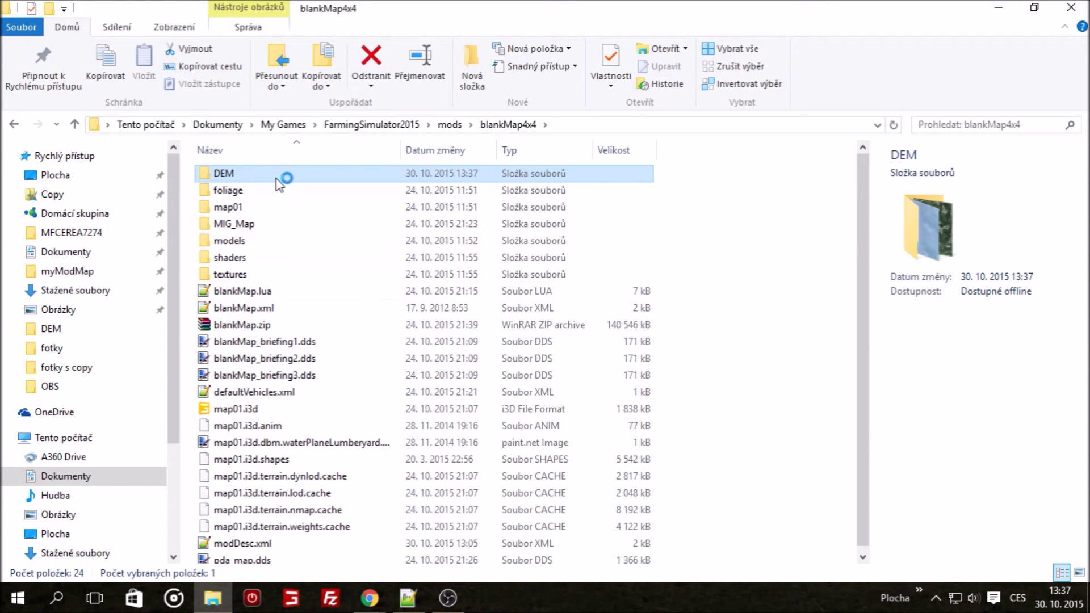
double_click(254, 208)
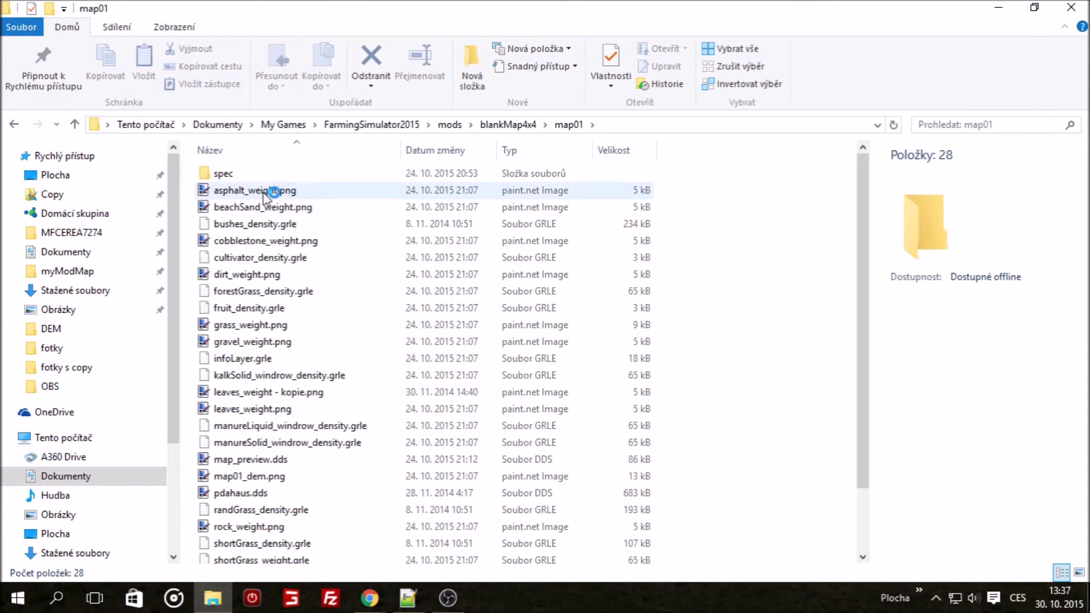
scroll(261, 196, "down", 2)
left_click(289, 407)
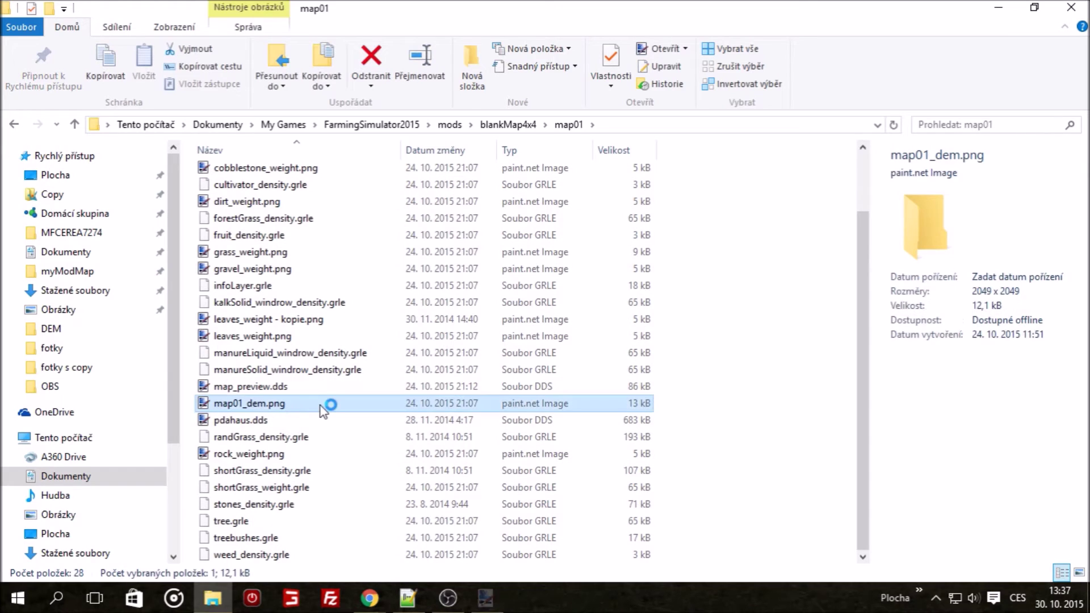
double_click(325, 406)
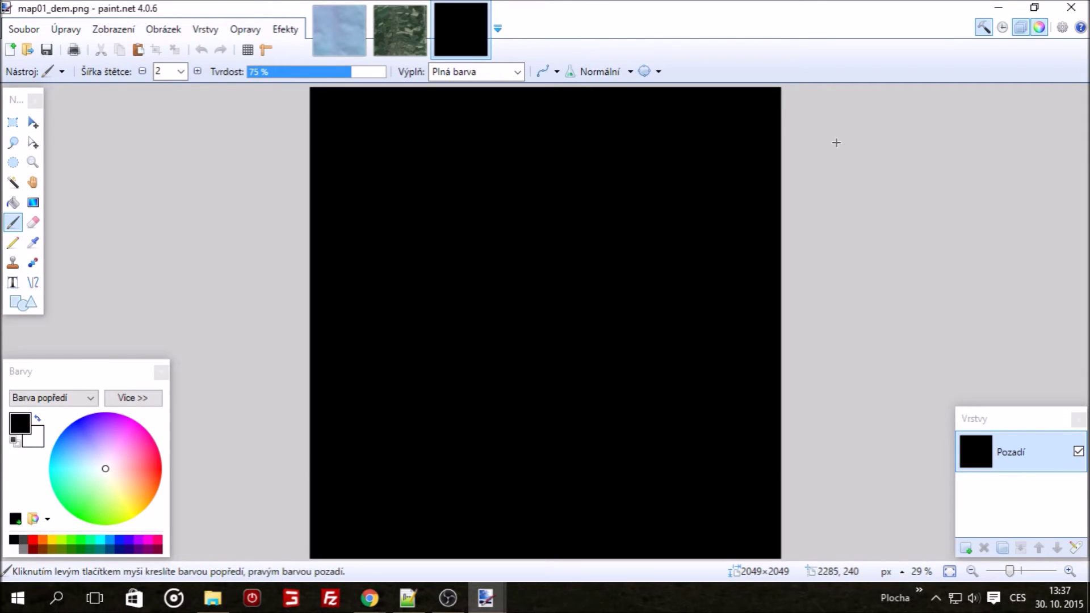
scroll(430, 188, "down", 3, "ctrl")
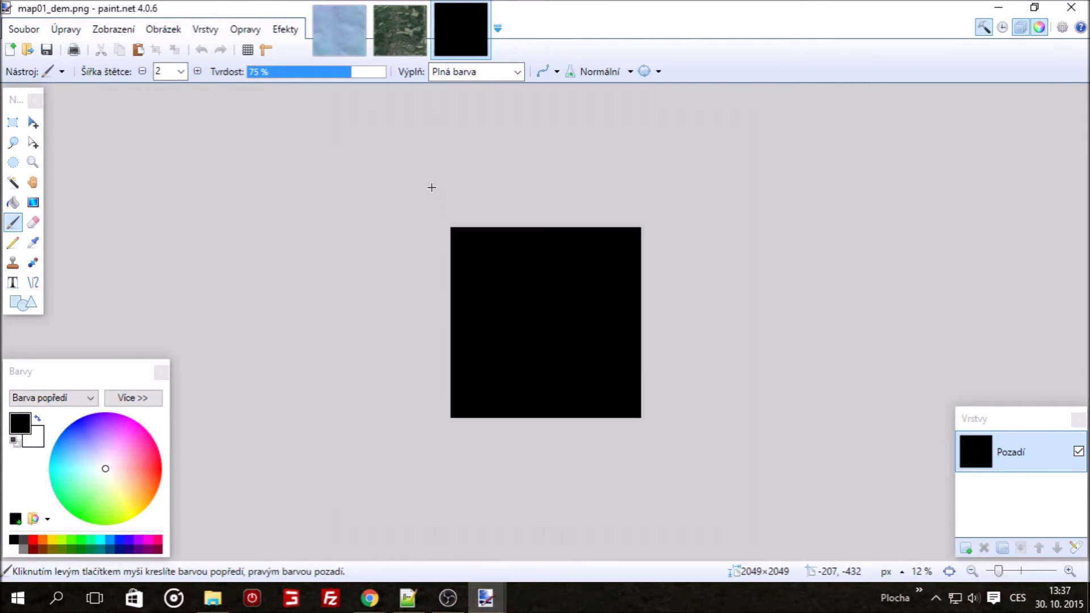
- Resize dem_raw.png to 4241 by 4096 pixels, keeping its aspect ratio
left_click(359, 14)
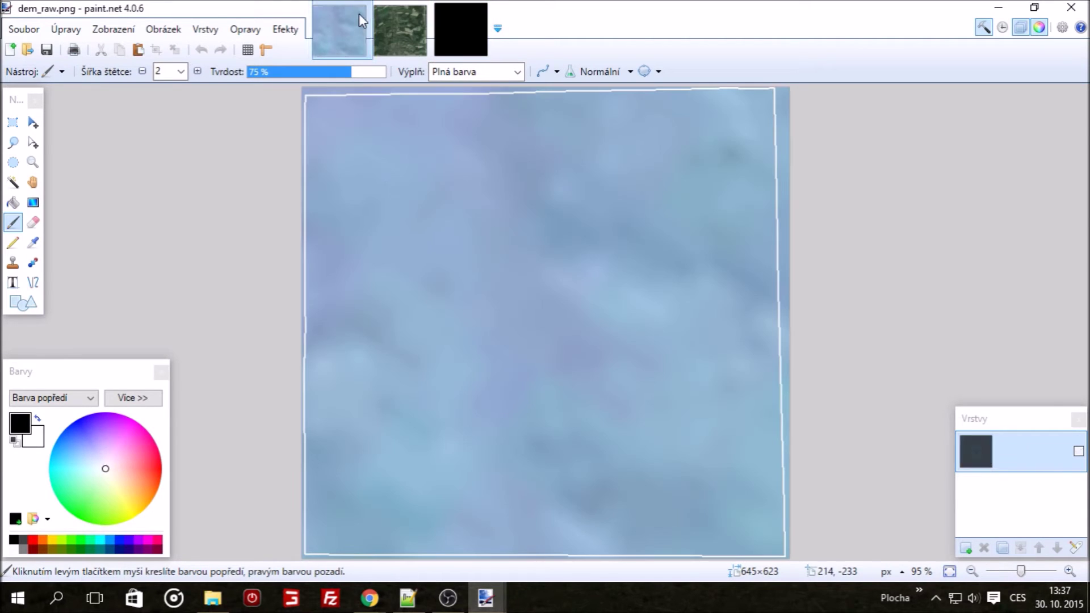
scroll(389, 185, "down", 2, "ctrl")
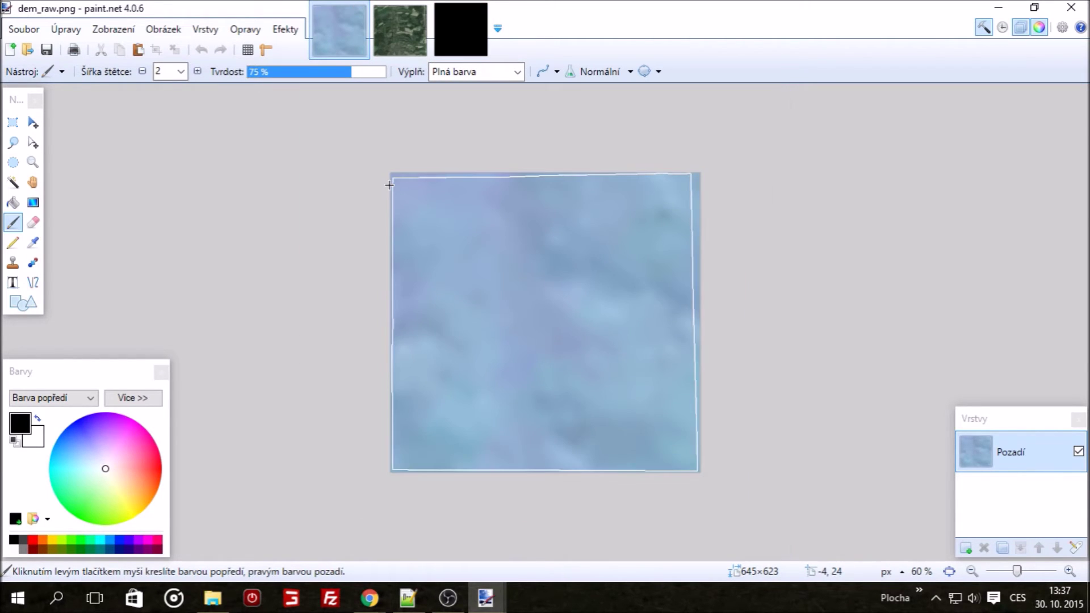
scroll(388, 185, "up", 2, "ctrl")
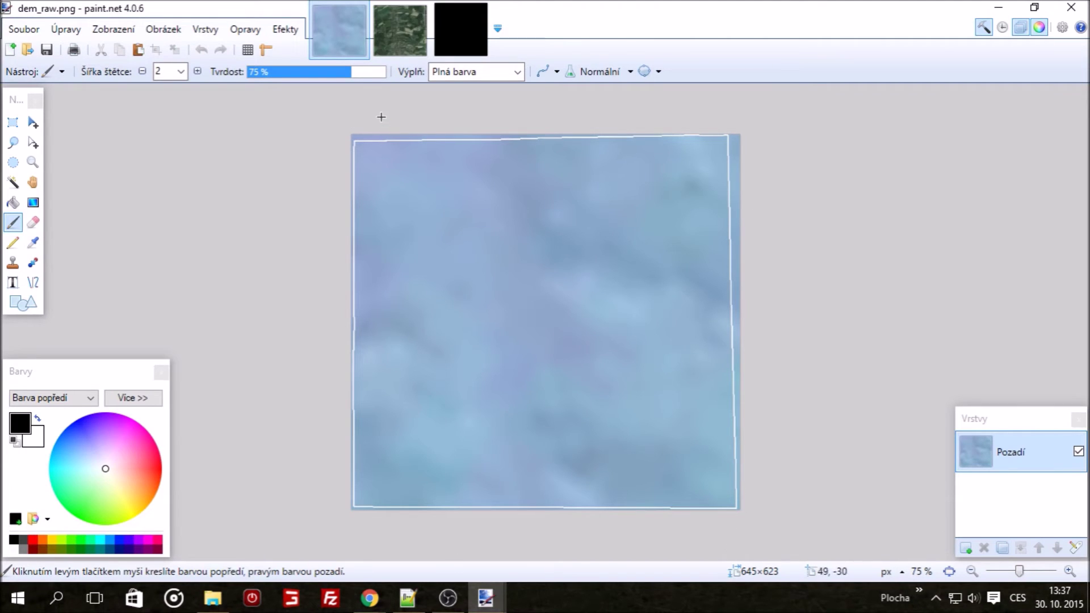
key("ctrl+z")
key("ctrl+r")
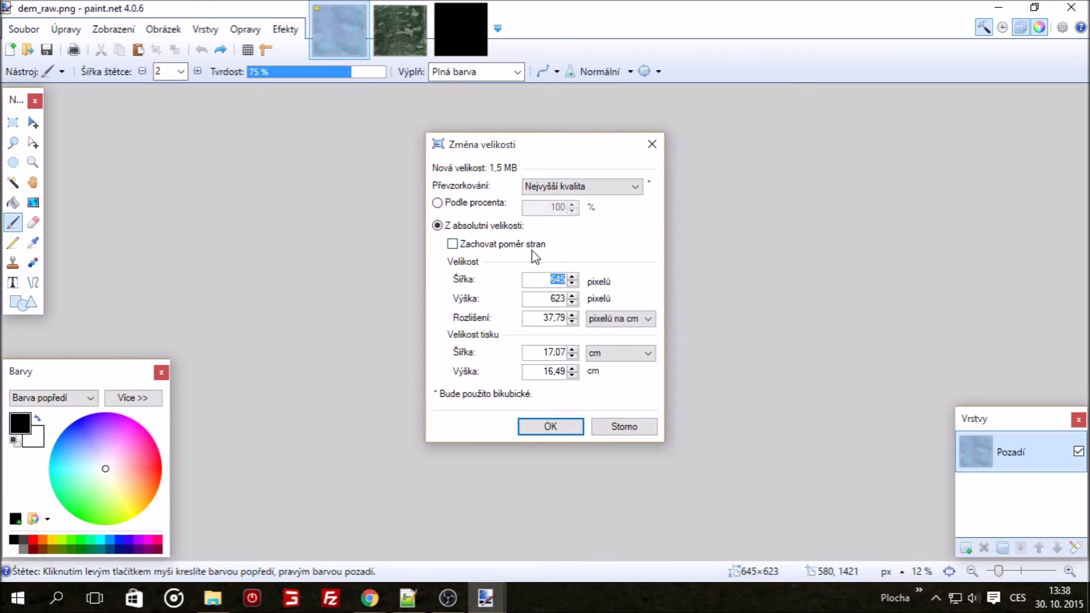
type("4096")
left_click(563, 423)
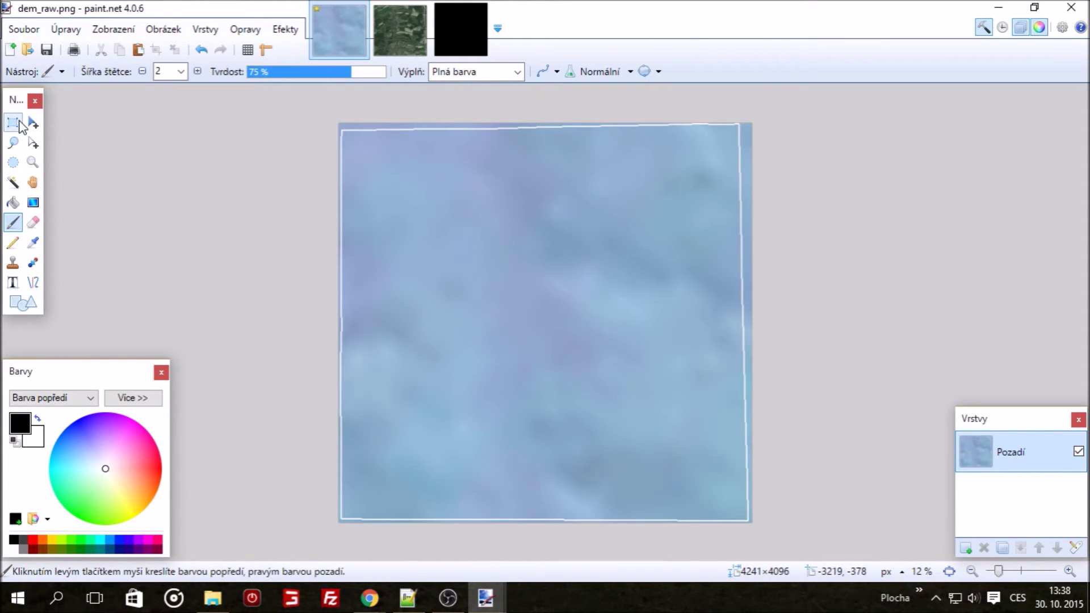
- Resize dem_raw.png to 2122 by 2049 pixels with its aspect ratio kept, matching the height of map01_dem.png
key("ctrl+a")
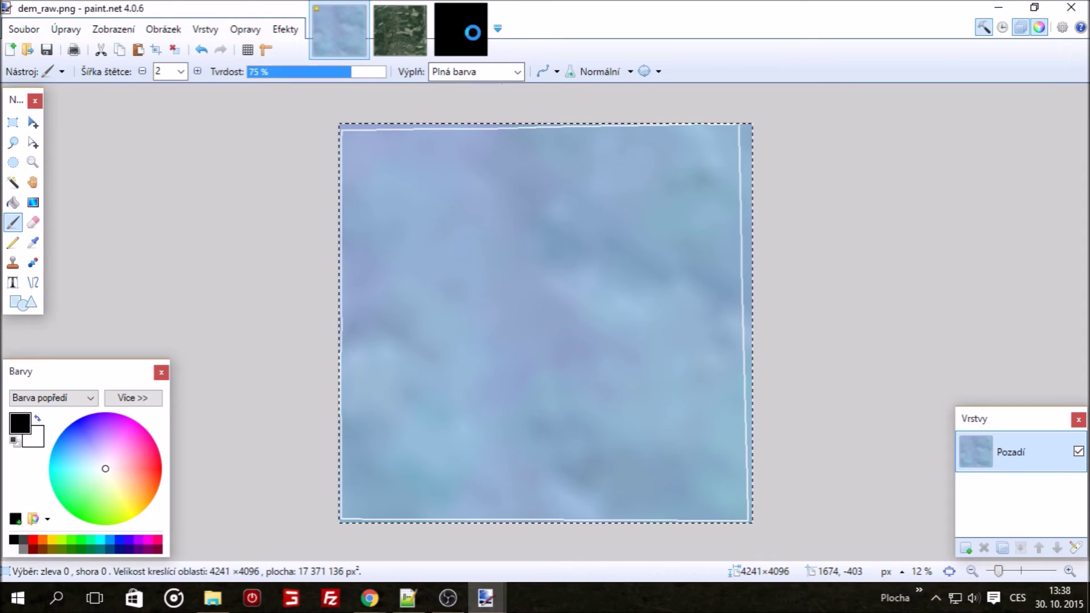
left_click(472, 32)
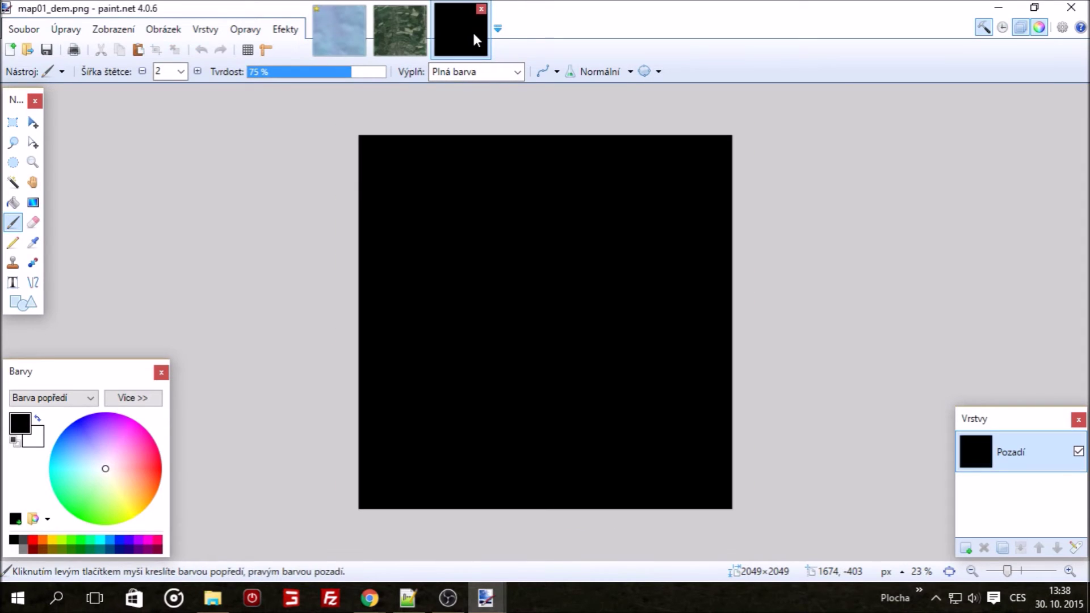
scroll(642, 324, "down", 2)
scroll(642, 324, "up", 1)
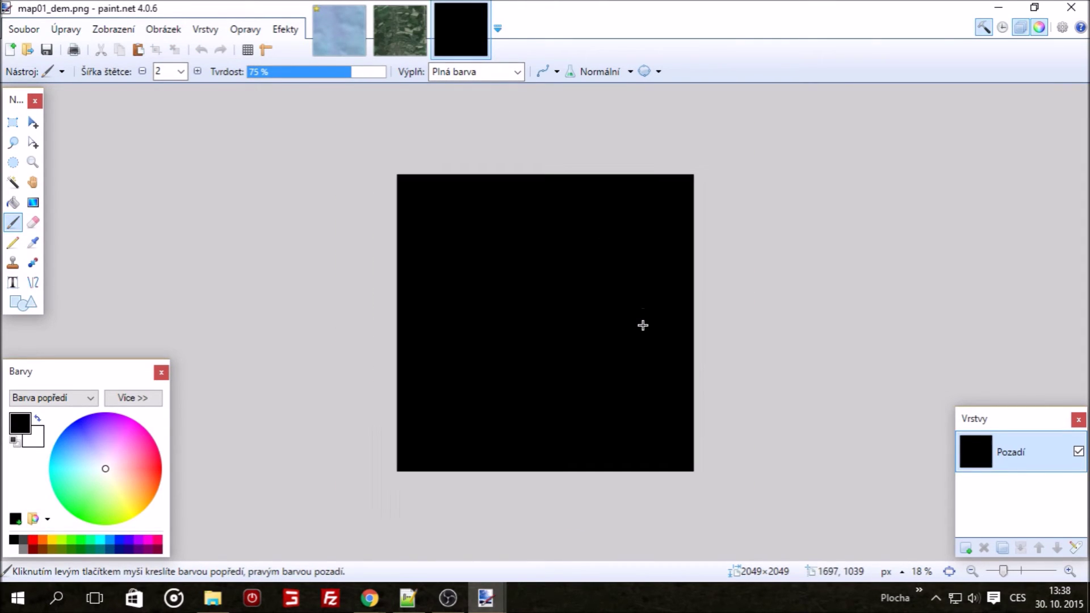
left_click(313, 24)
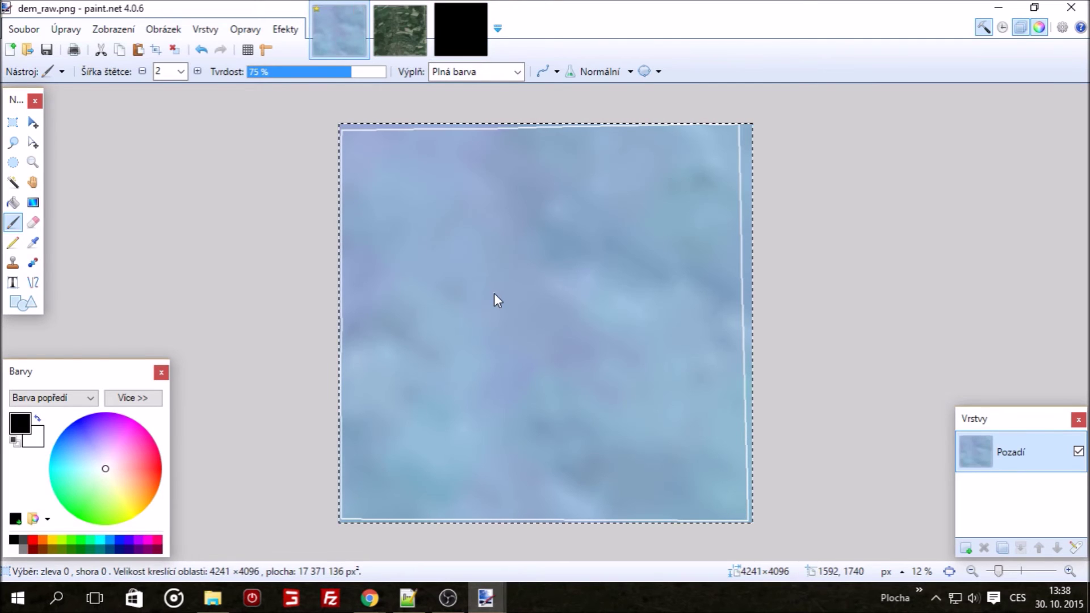
key("ctrl+r")
type("2049")
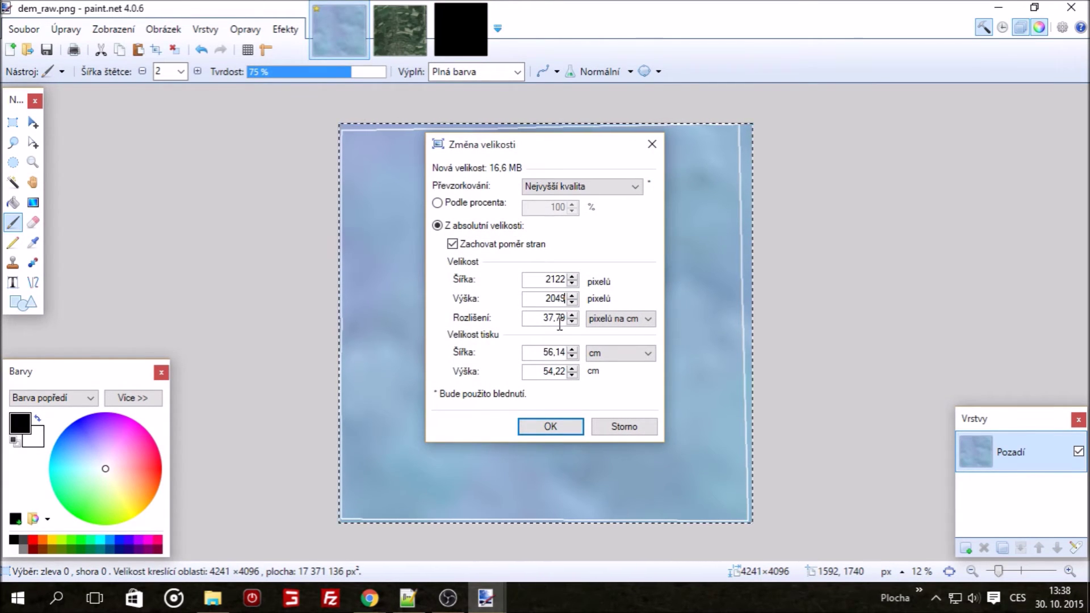
left_click(551, 427)
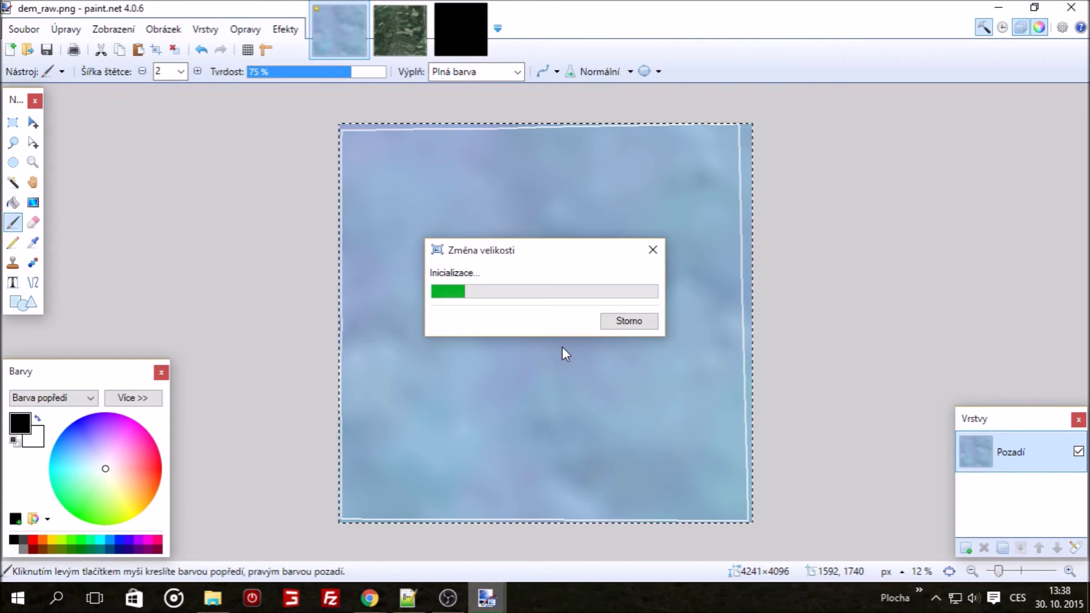
- Paste the copied elevation image onto a new layer in map01_dem.png, keeping the canvas size
left_click(467, 54)
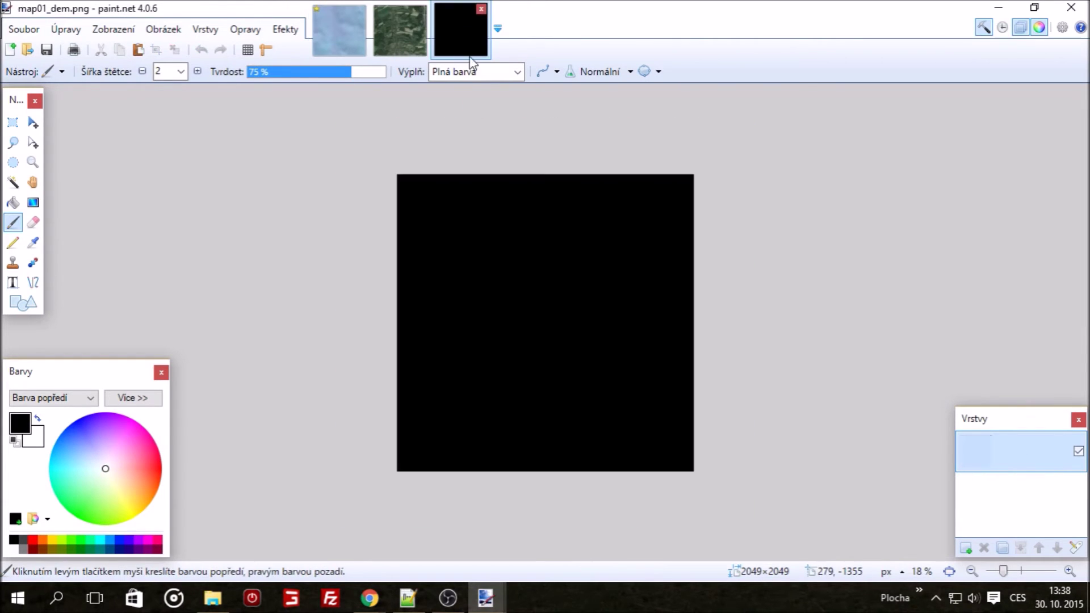
left_click(966, 549)
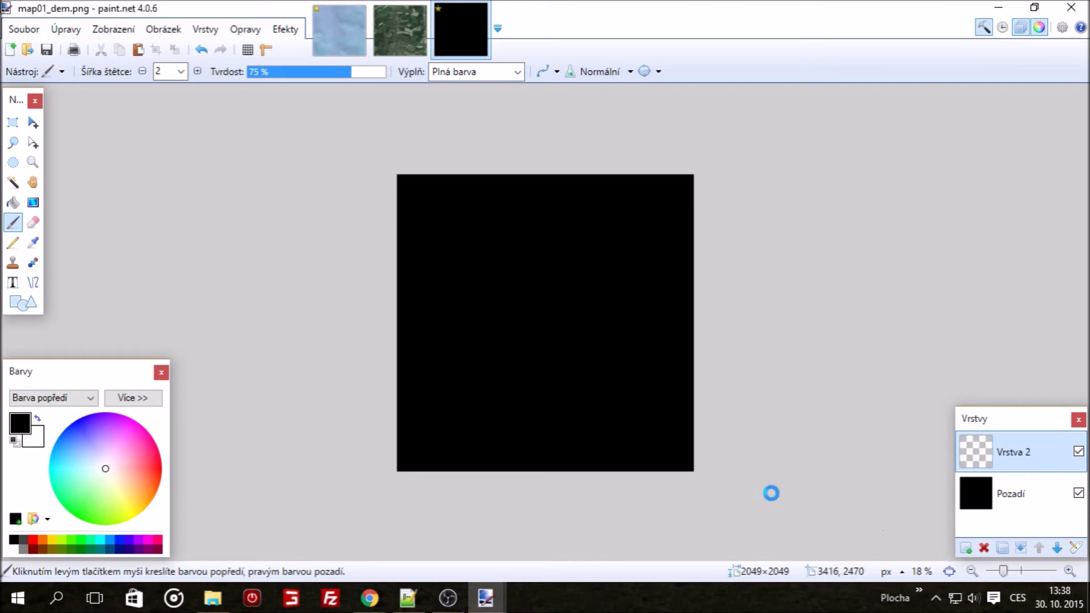
key("ctrl+v")
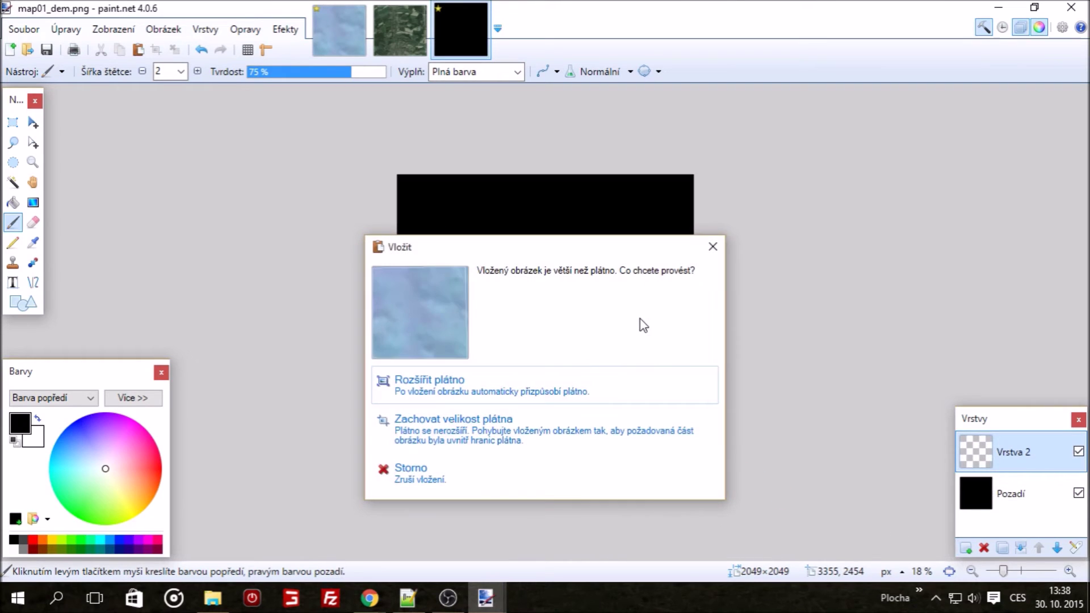
left_click(431, 423)
- Shift the pasted elevation image about 17 pixels left, align its top edge with the canvas, and commit the placement
mouse_move(594, 283)
left_mouse_down()
mouse_move(582, 285)
mouse_move(592, 283)
left_mouse_up()
scroll(559, 199, "up", 6)
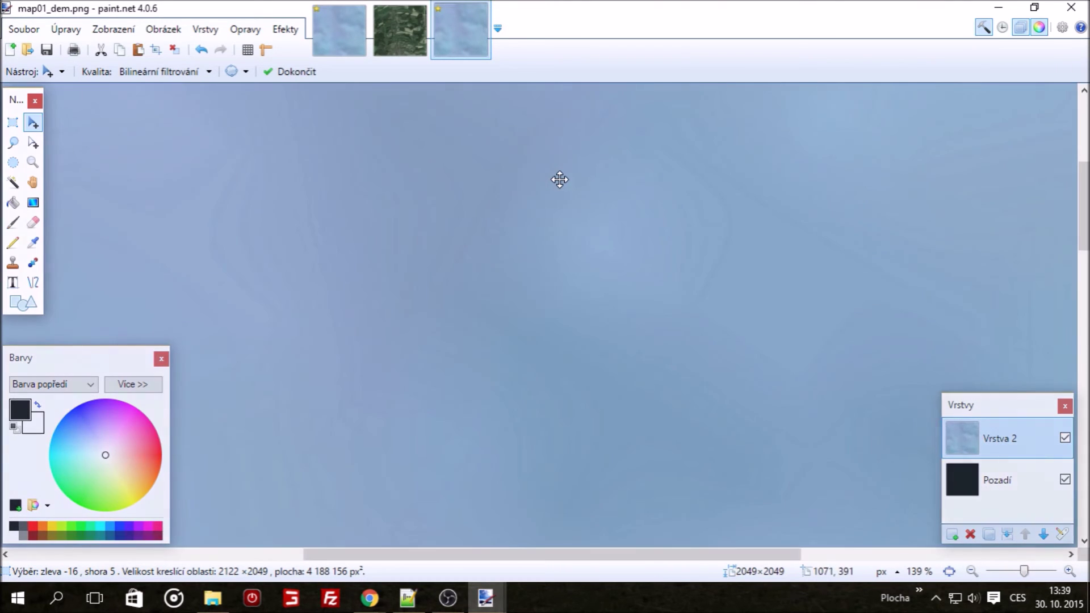
left_click_drag(551, 200, 553, 193)
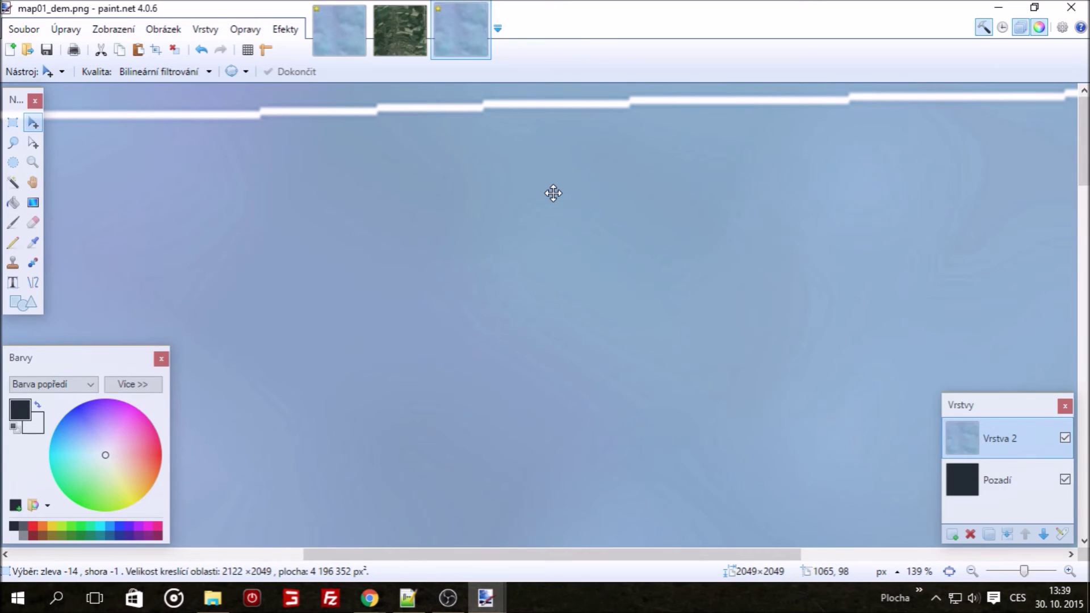
left_click_drag(552, 193, 550, 194)
scroll(555, 250, "down", 7)
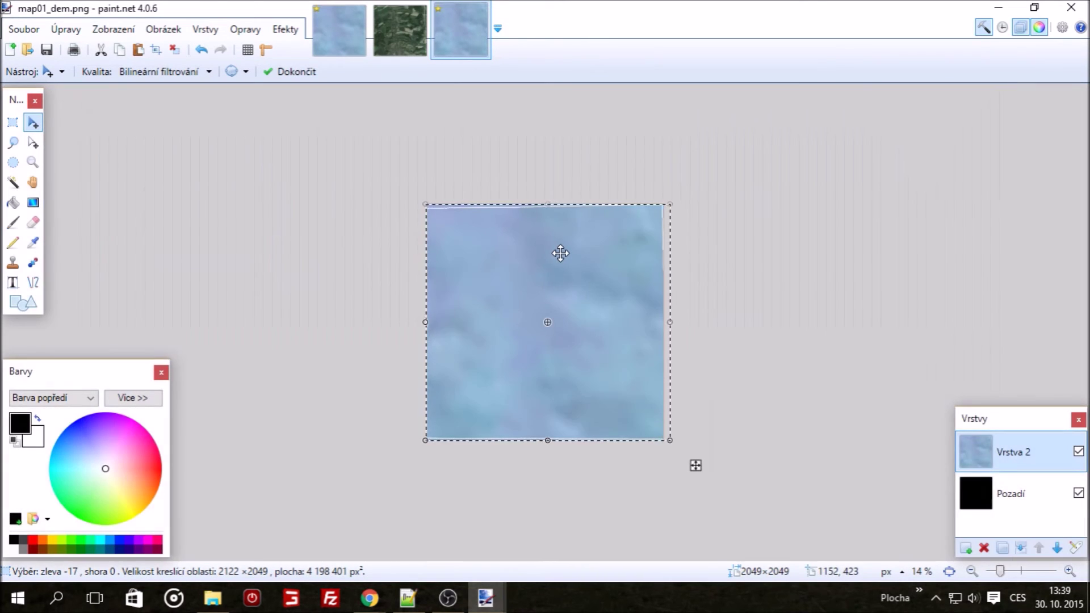
scroll(561, 253, "up", 3)
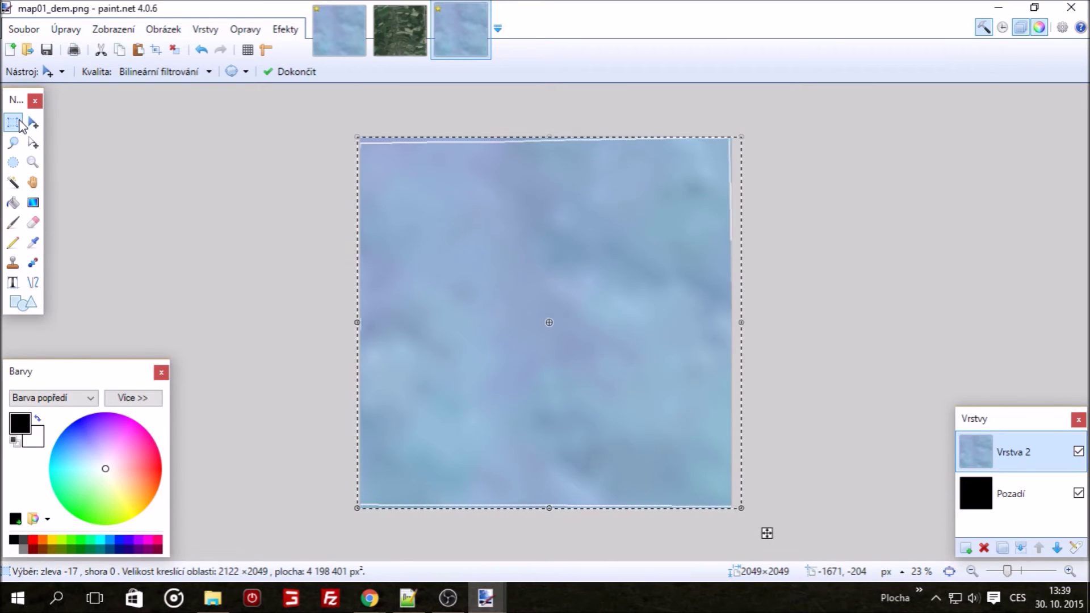
left_click(14, 122)
- Examine how the elevation layer and its white outline fit the edges of the map01_dem.png canvas
scroll(263, 236, "down", 3)
scroll(590, 369, "up", 5)
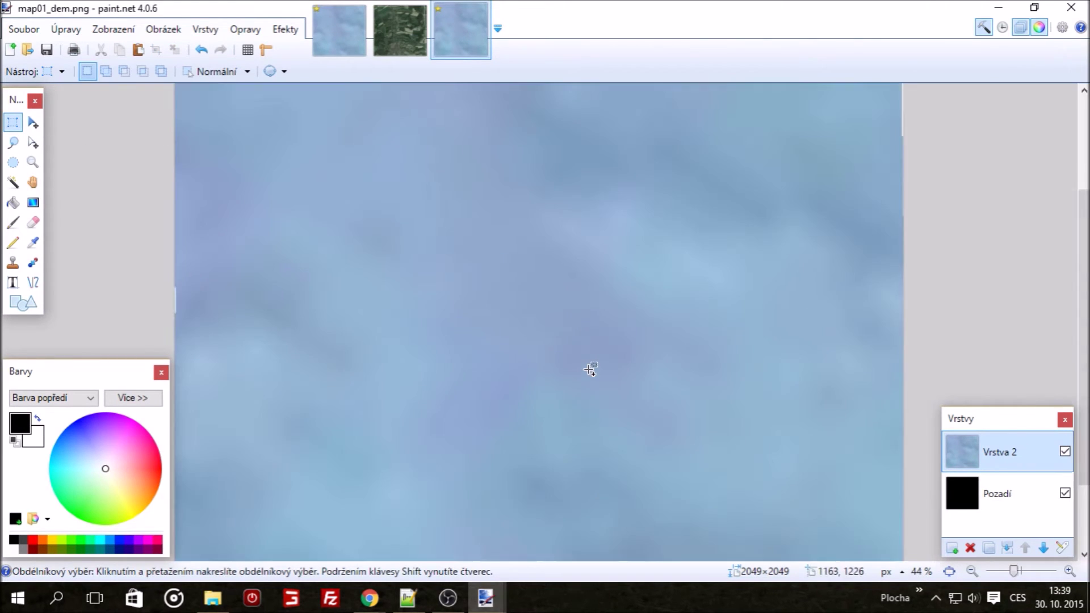
scroll(591, 369, "down", 5)
scroll(591, 369, "up", 4)
scroll(590, 369, "down", 1)
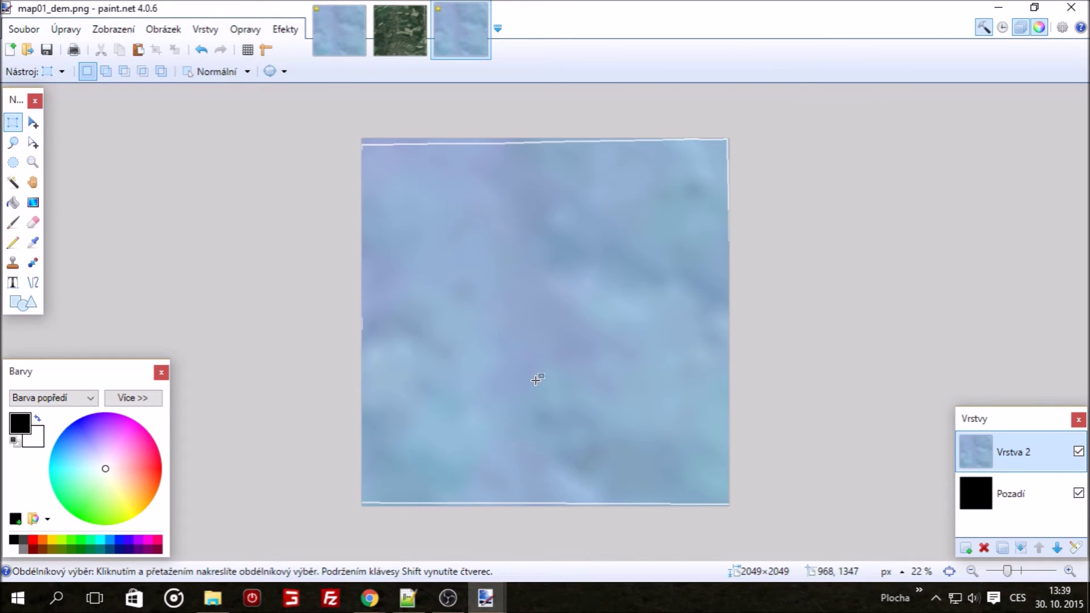
scroll(597, 298, "down", 3)
scroll(597, 299, "up", 3)
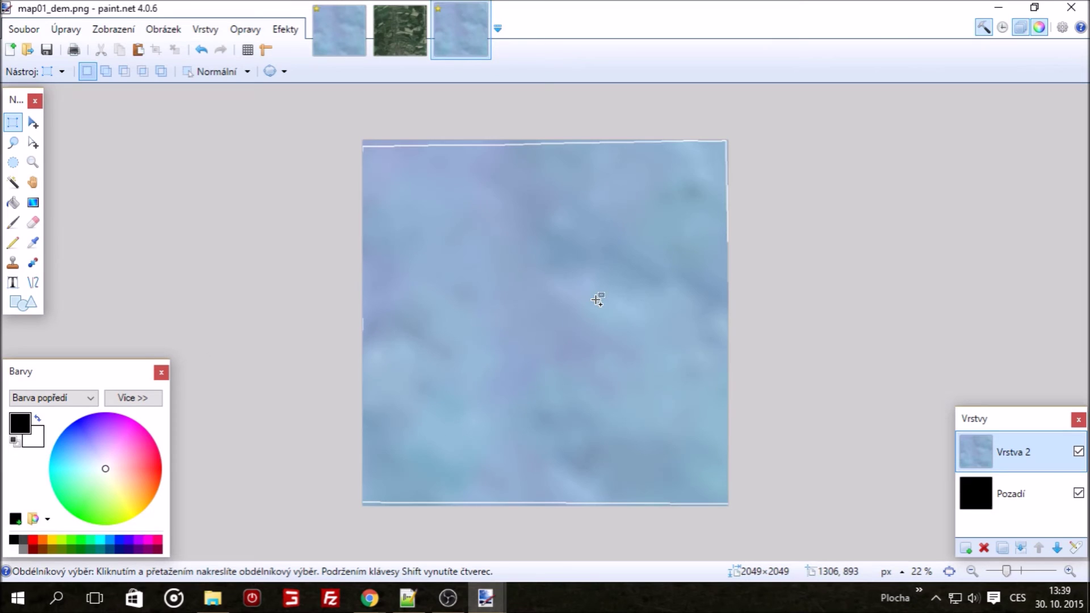
- Save map01_dem.png as a PNG under its existing name with its layers flattened
key("ctrl+shift+s")
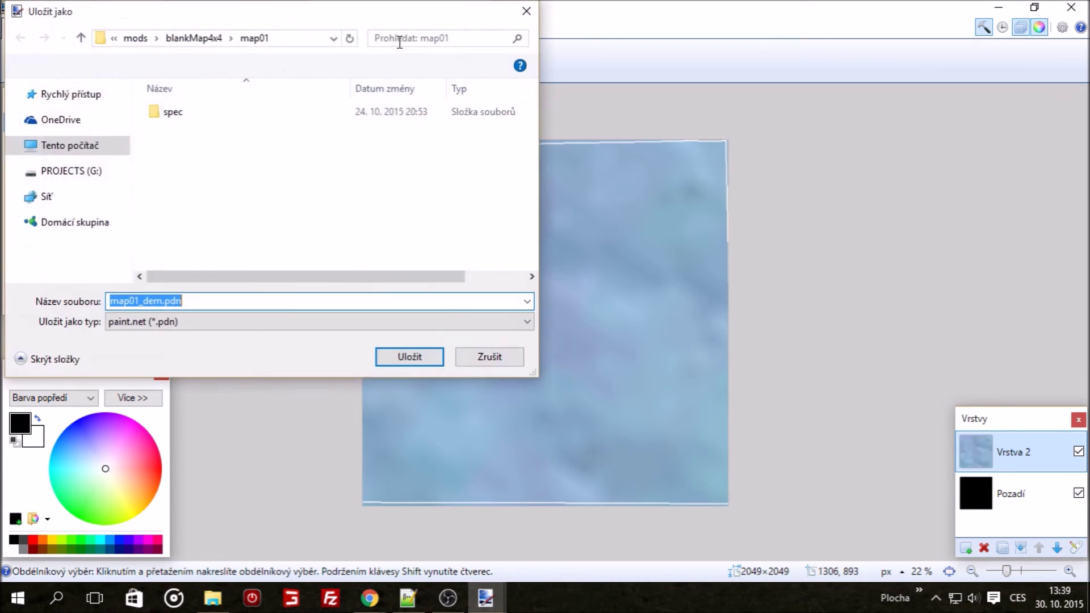
left_click(526, 11)
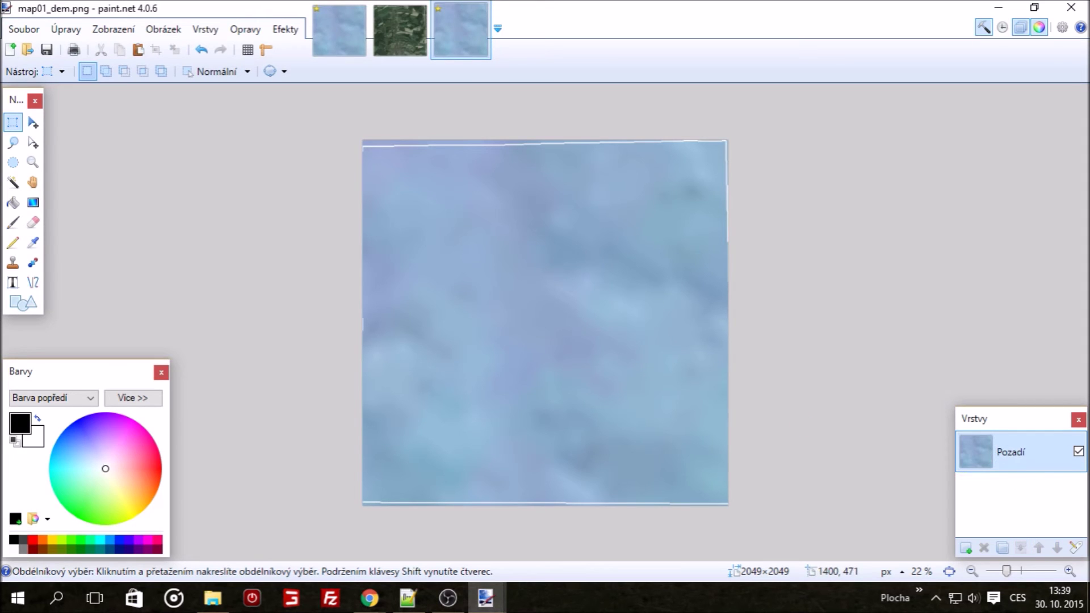
key("ctrl+s")
left_click(653, 427)
- Switch to PDA_raw.png and select the entire satellite image
left_click(411, 35)
scroll(441, 216, "down", 2)
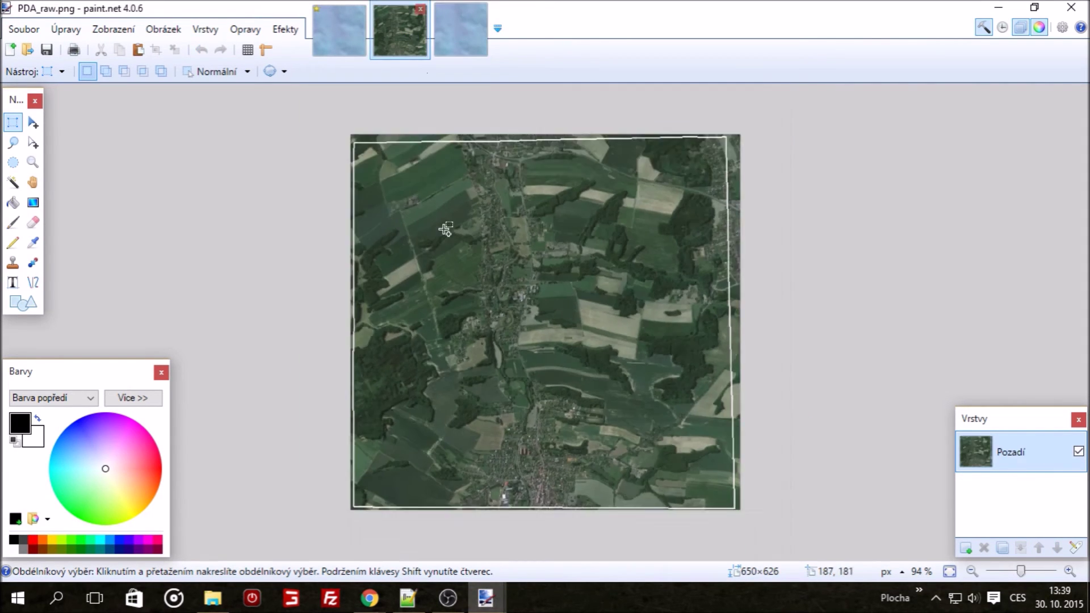
scroll(444, 221, "up", 1)
scroll(445, 225, "up", 1)
scroll(446, 228, "down", 1)
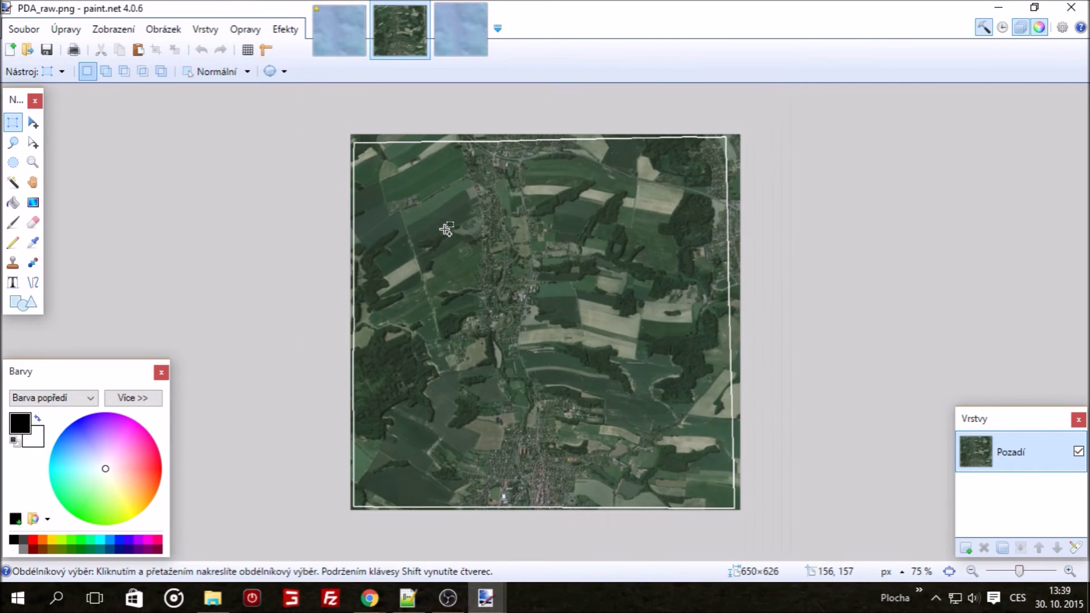
key("ctrl+a")
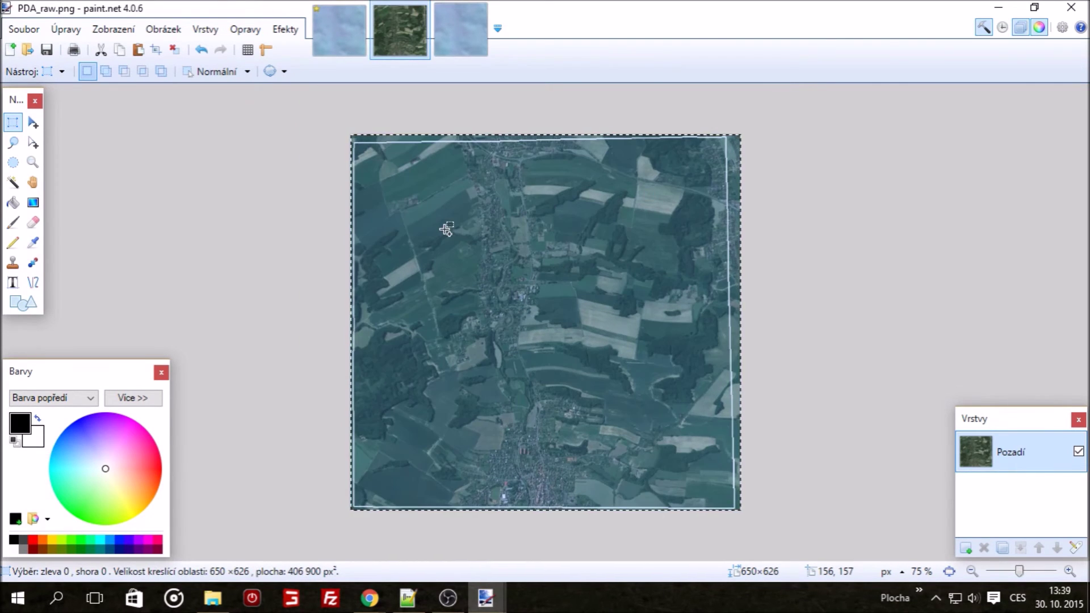
- Open pda_map.dds from the blankMap4x4 mod folder in paint.net
left_click(188, 608)
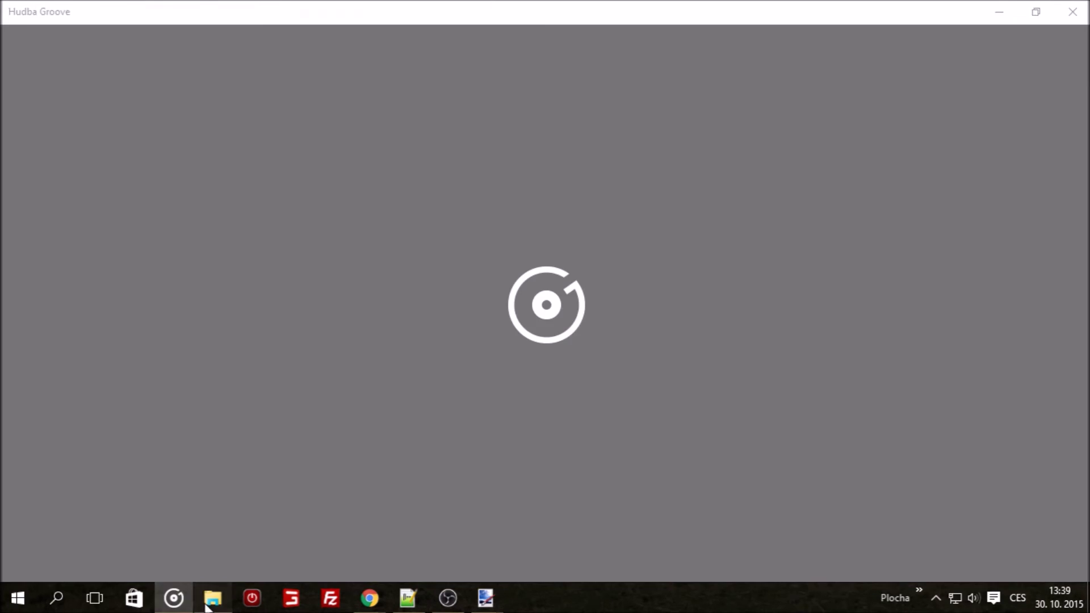
left_click(212, 597)
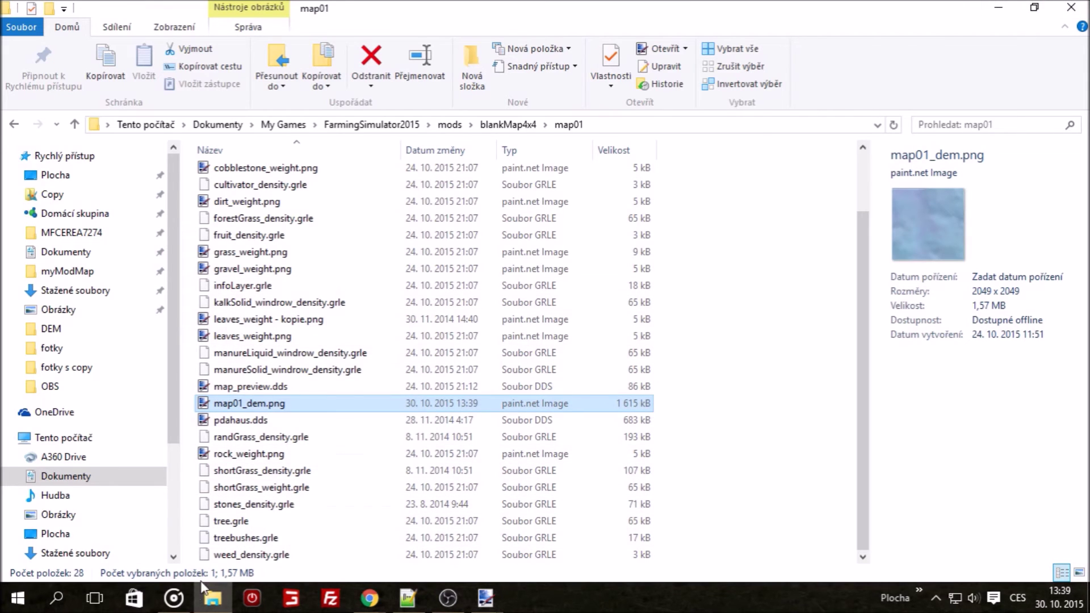
right_click(174, 598)
left_click(170, 562)
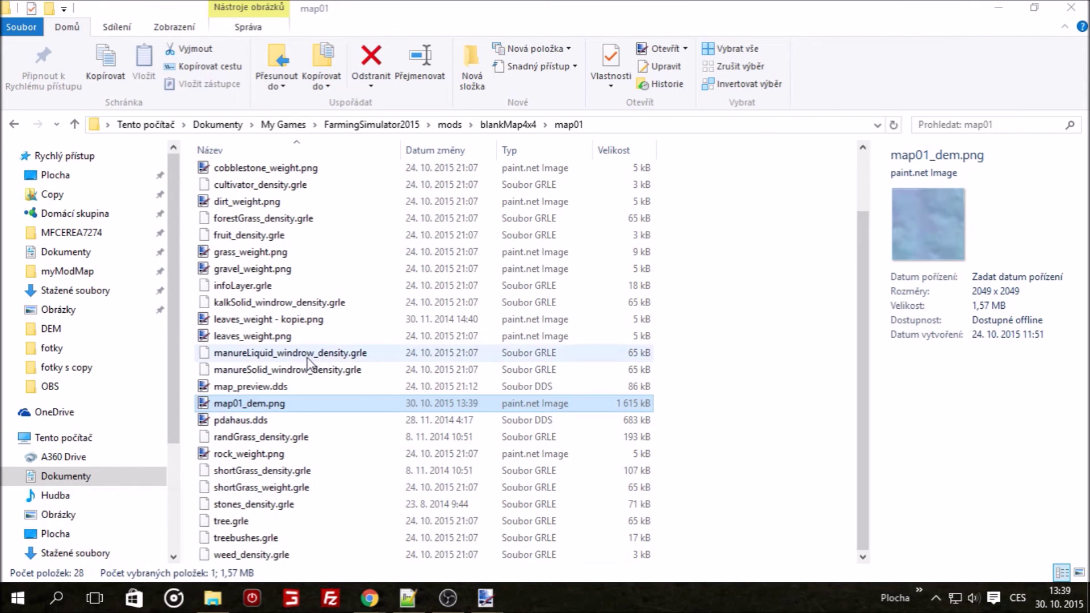
left_click(309, 357)
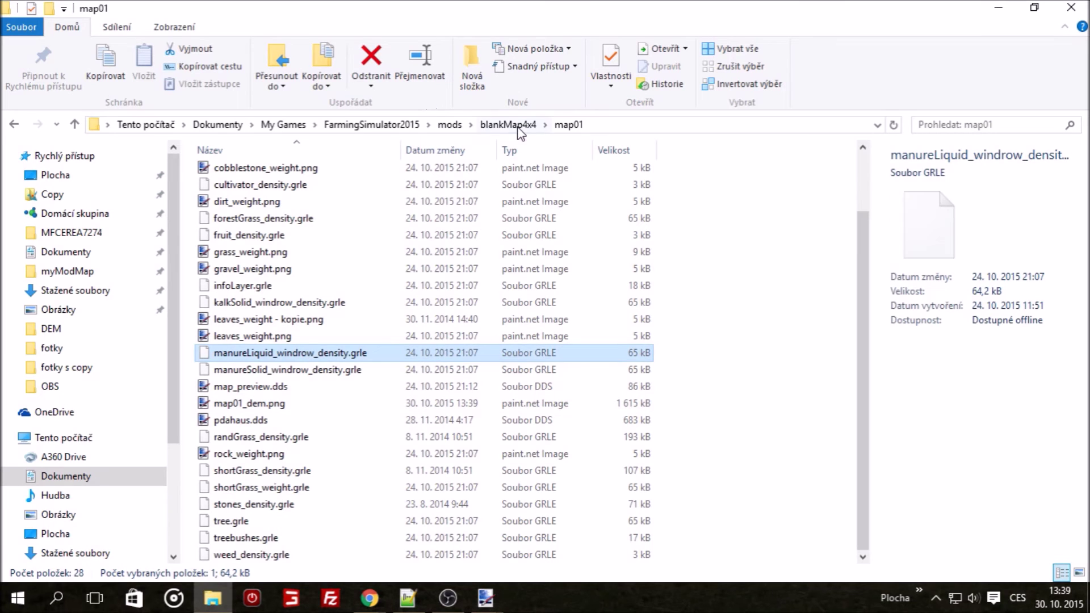
left_click(522, 126)
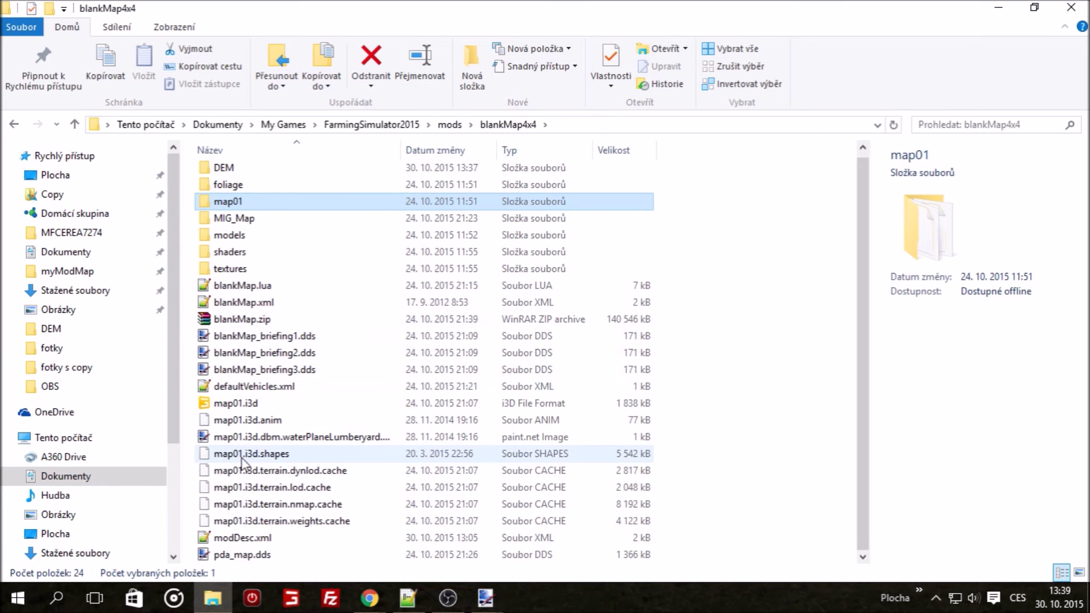
left_click(220, 556)
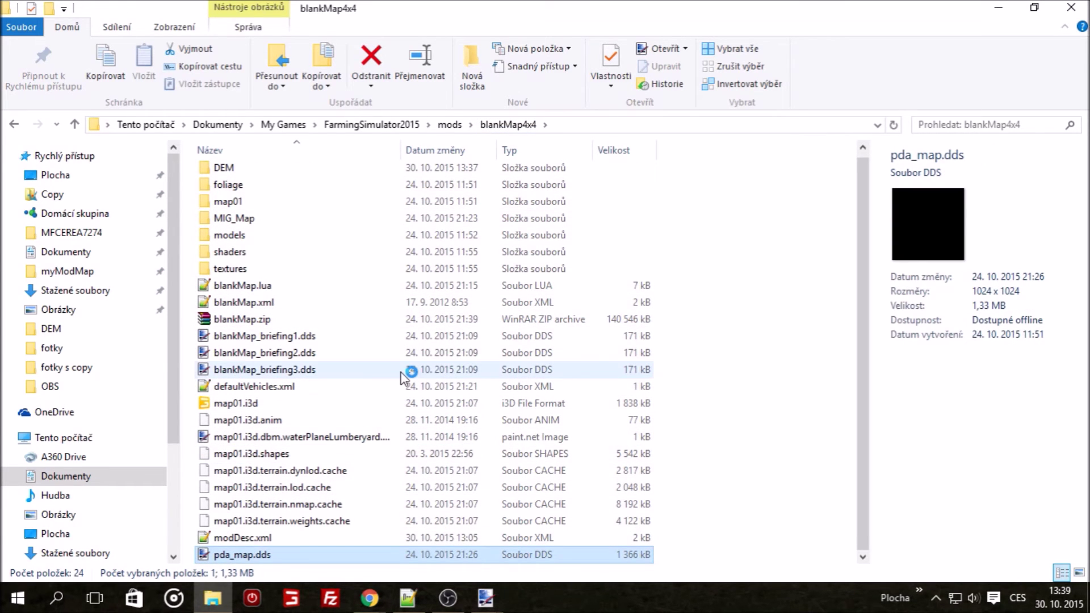
scroll(411, 352, "down", 2)
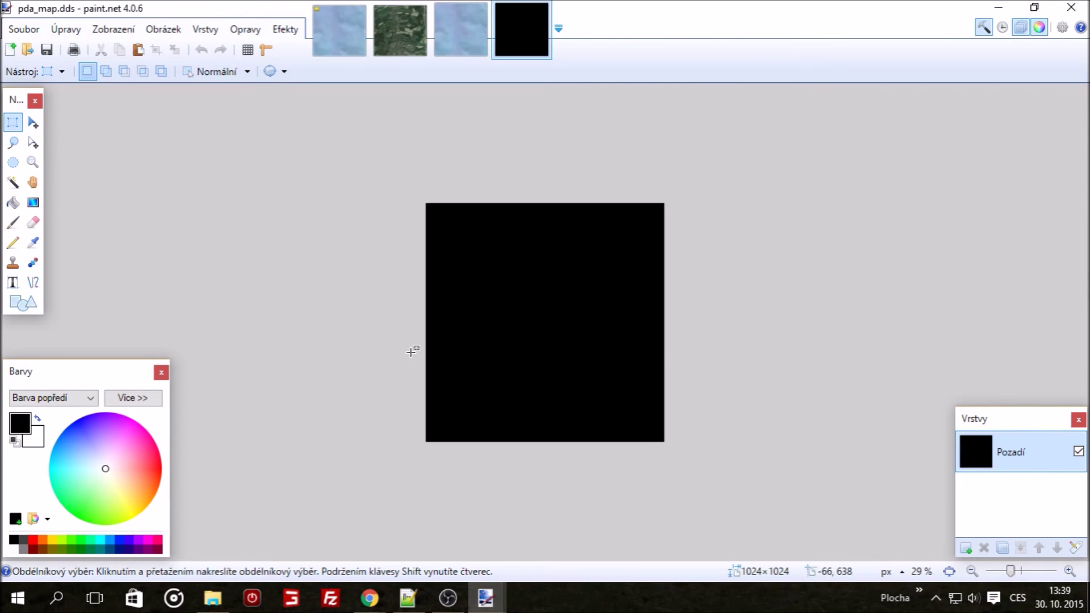
- Resize PDA_raw.png to 1063 by 1024 pixels with its aspect ratio kept, matching the height of pda_map.dds
left_click(340, 28)
left_click(394, 26)
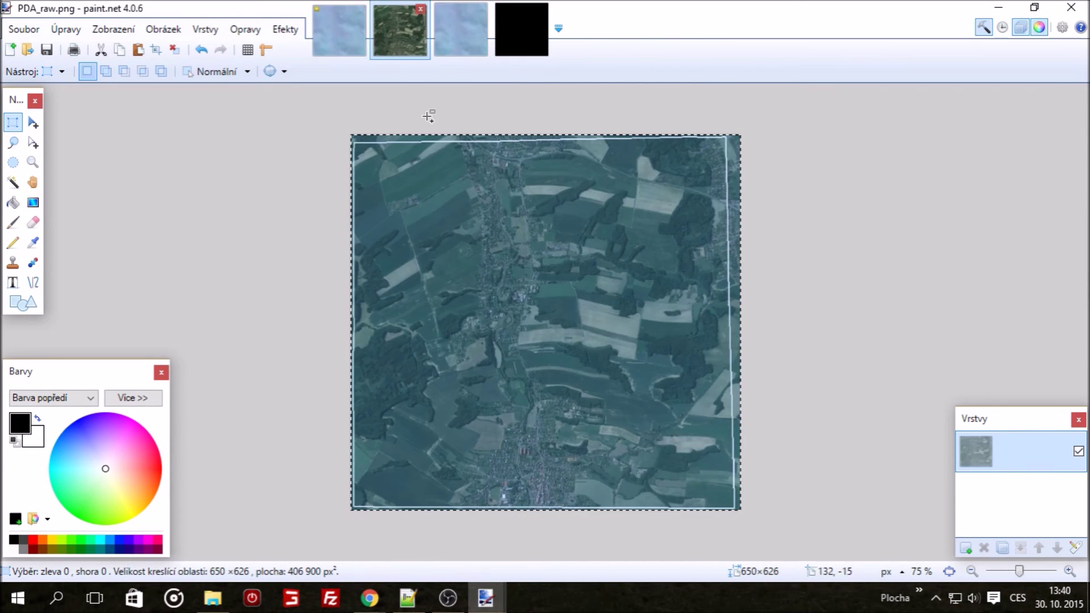
key("ctrl+r")
type("1024")
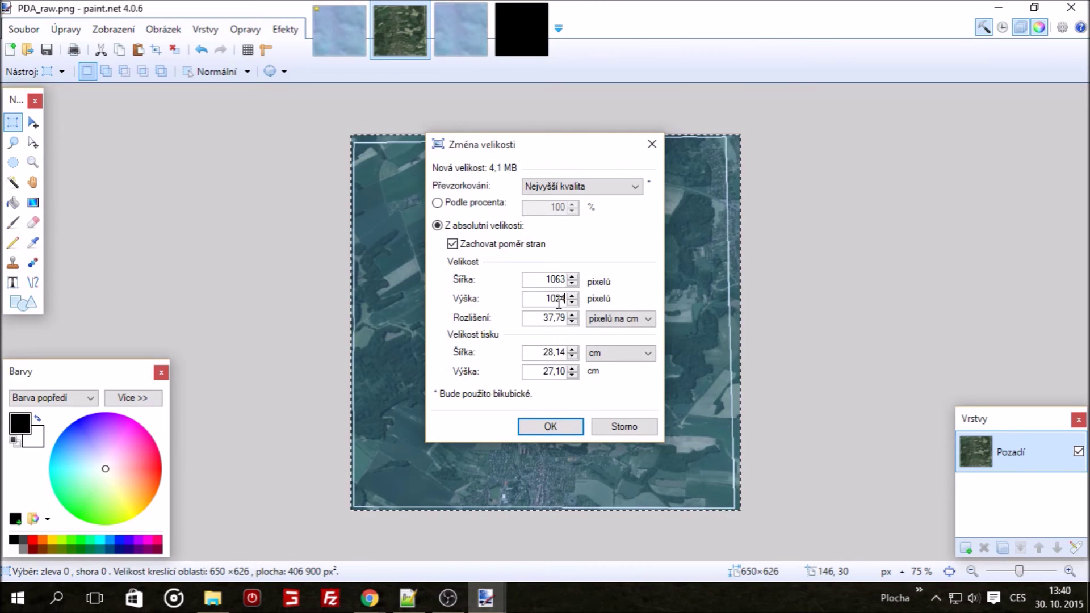
left_click(548, 424)
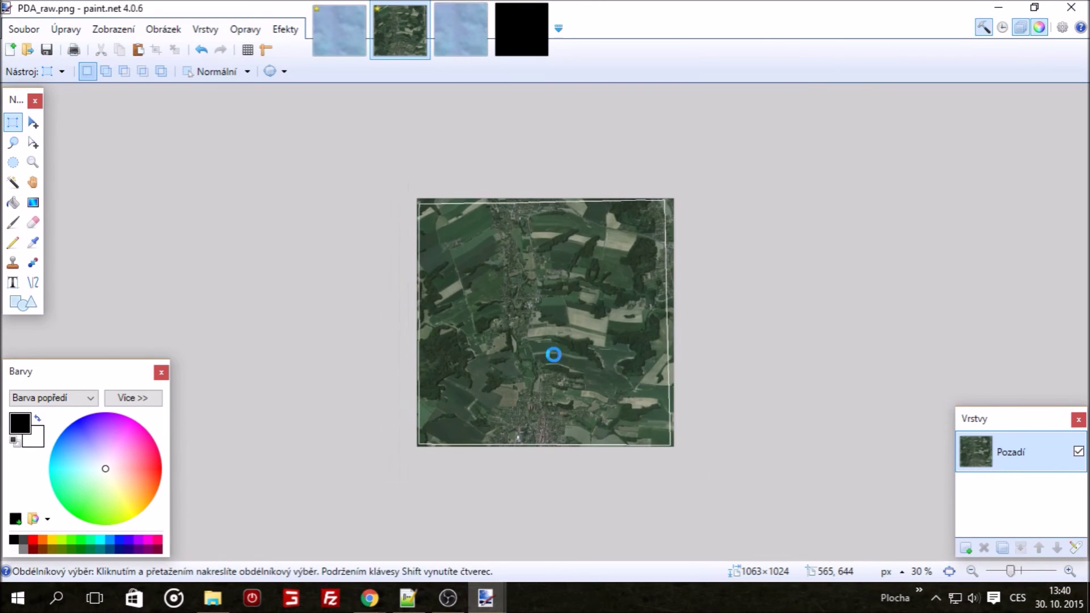
- Copy the whole resized satellite image onto a new layer in pda_map.dds, keeping the canvas size
key("ctrl+a")
left_click(523, 37)
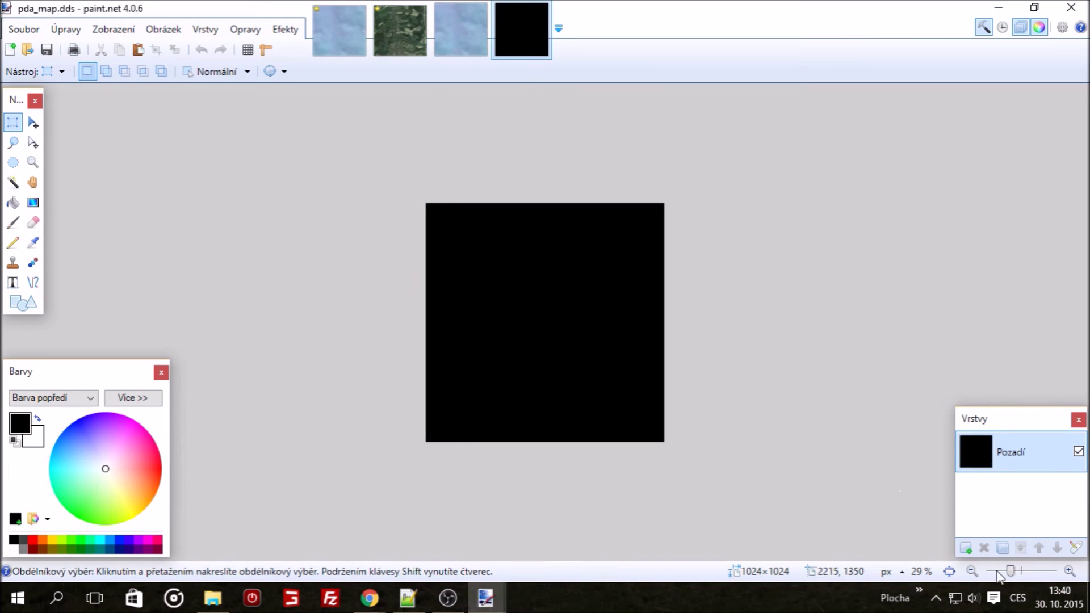
left_click(974, 554)
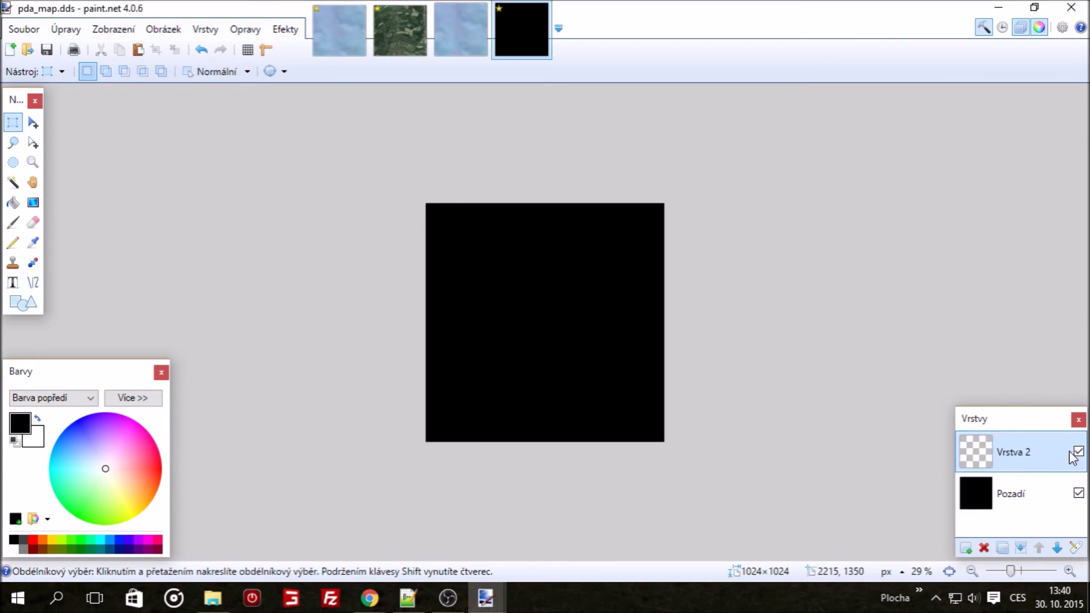
key("ctrl+v")
left_click(521, 436)
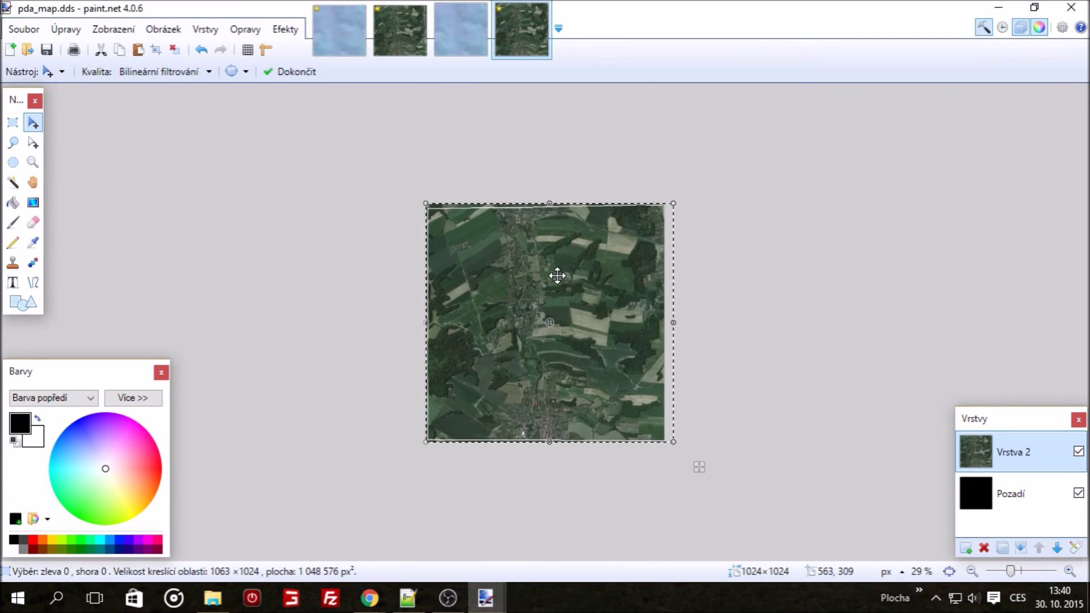
- Shift the pasted satellite image about 14 pixels left, keeping its top edge aligned with the pda_map.dds canvas
scroll(540, 313, "up", 5)
scroll(560, 286, "up", 1)
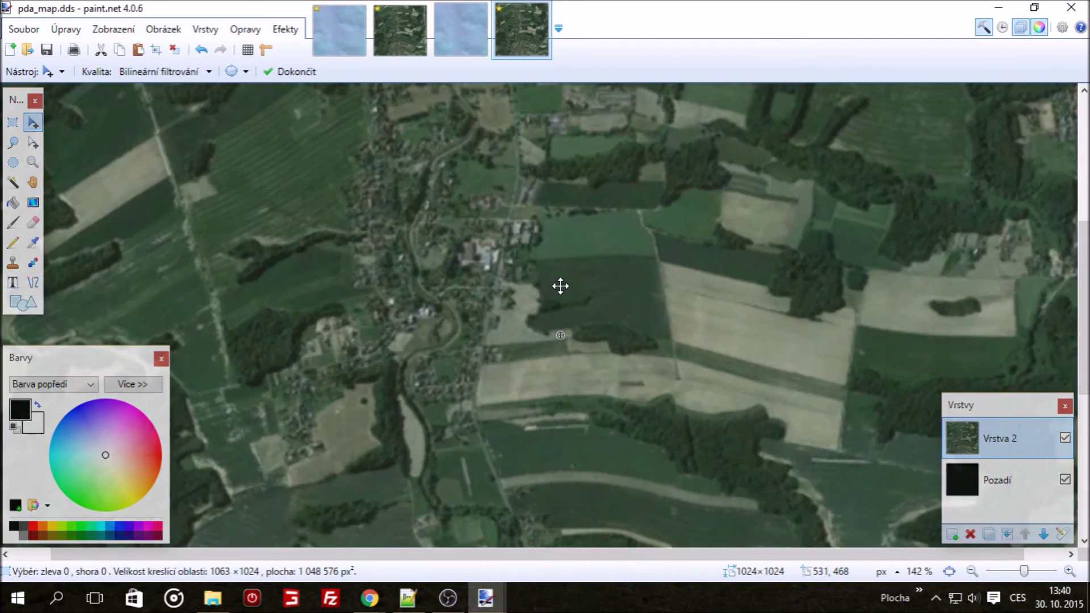
left_click_drag(561, 286, 545, 286)
scroll(547, 286, "down", 5)
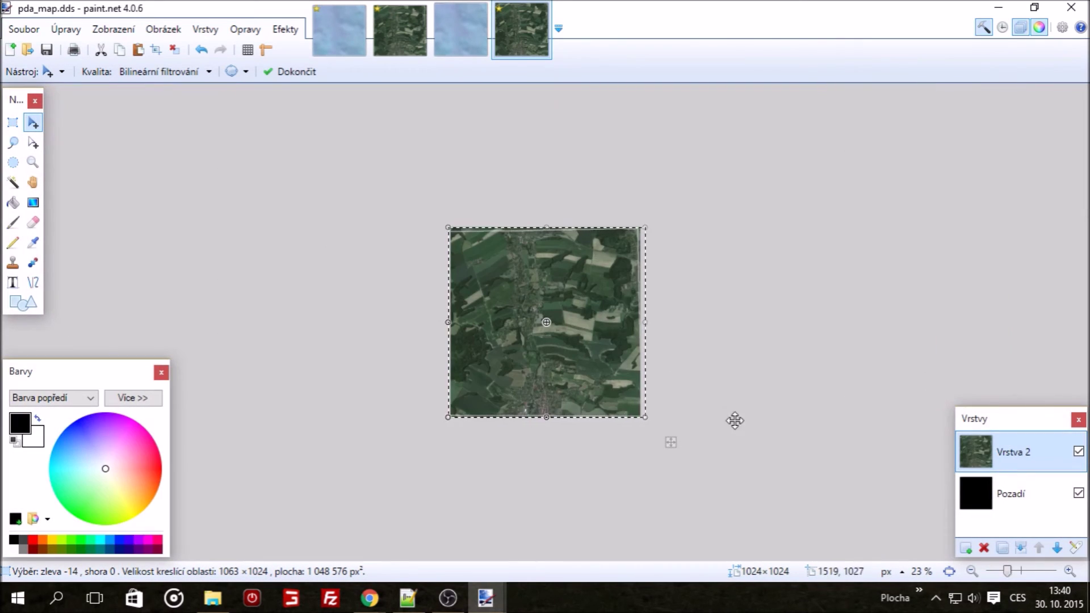
- Merge the satellite layer into the background and save pda_map.dds as DXT5 with iterative fit compression and mipmaps
left_click(1020, 547)
key("ctrl+s")
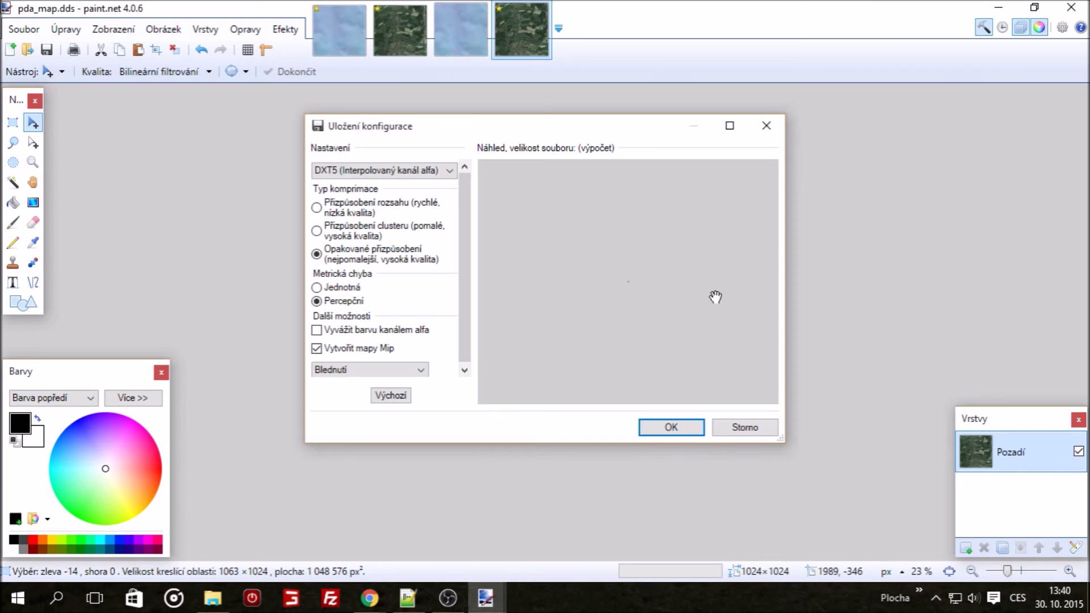
key("Return")
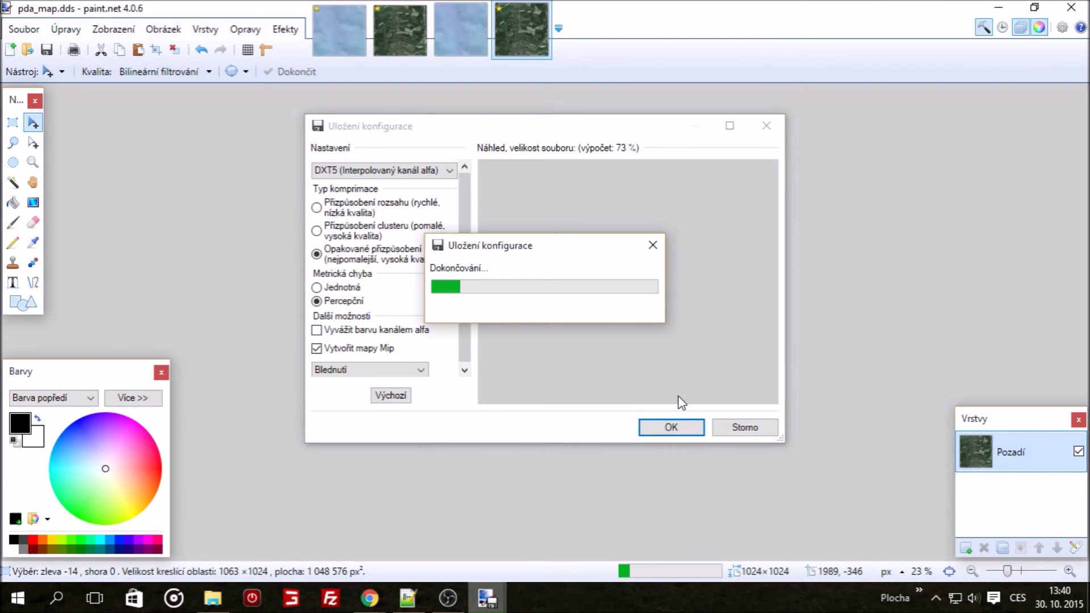